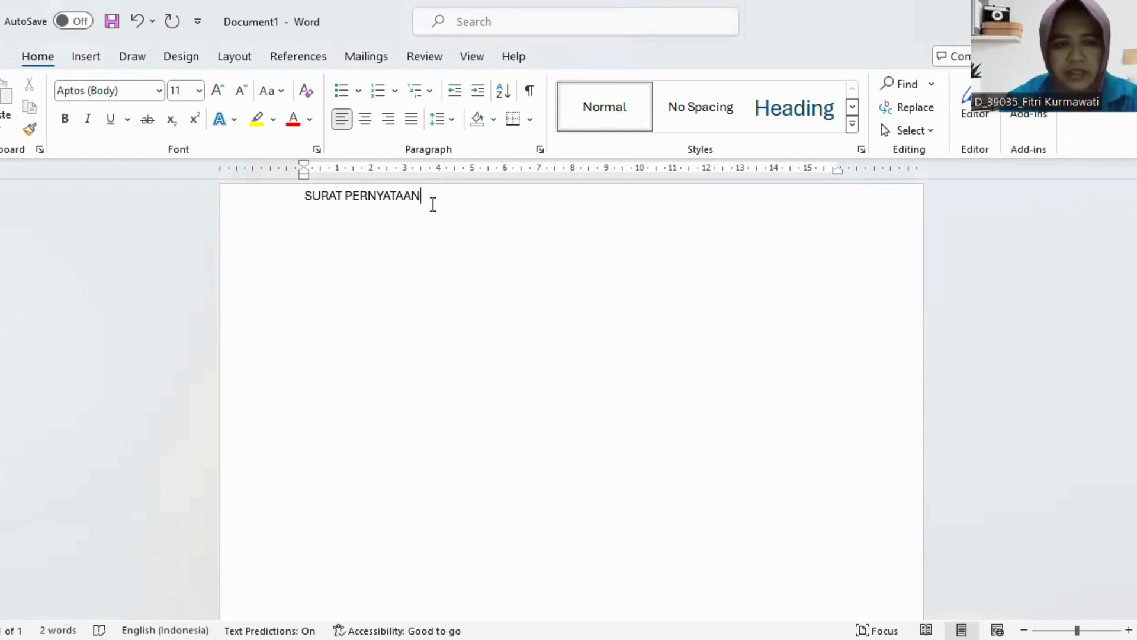
# Add the line "Yang bertandatangan di bawah ini:" below the title SURAT PERNYATAAN.
pyautogui.press('Return')
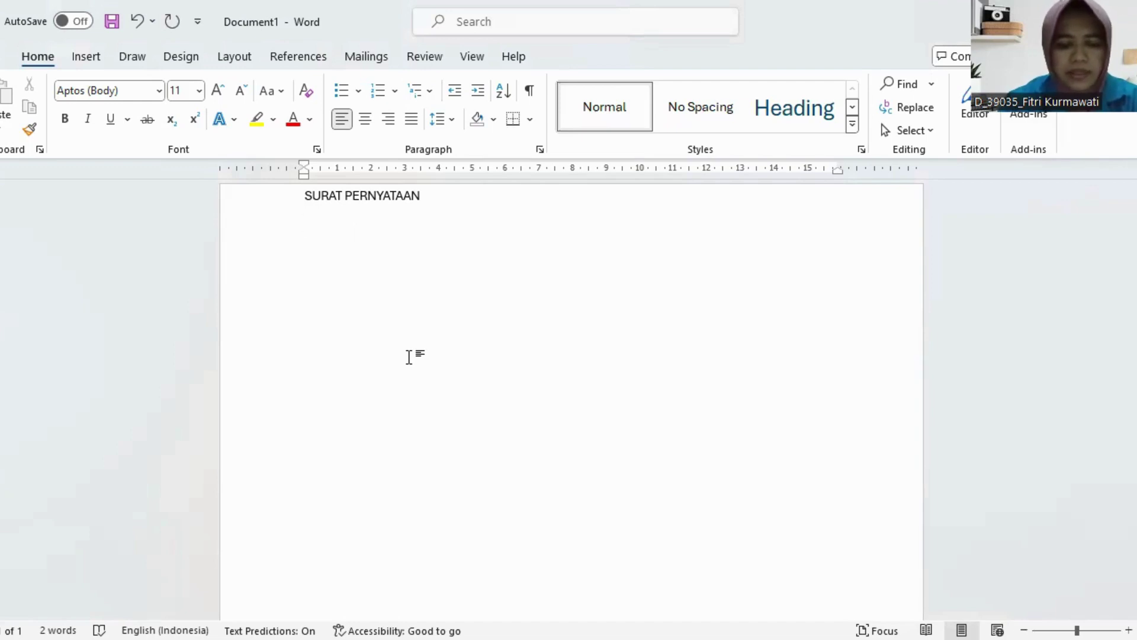
pyautogui.write('yang b')
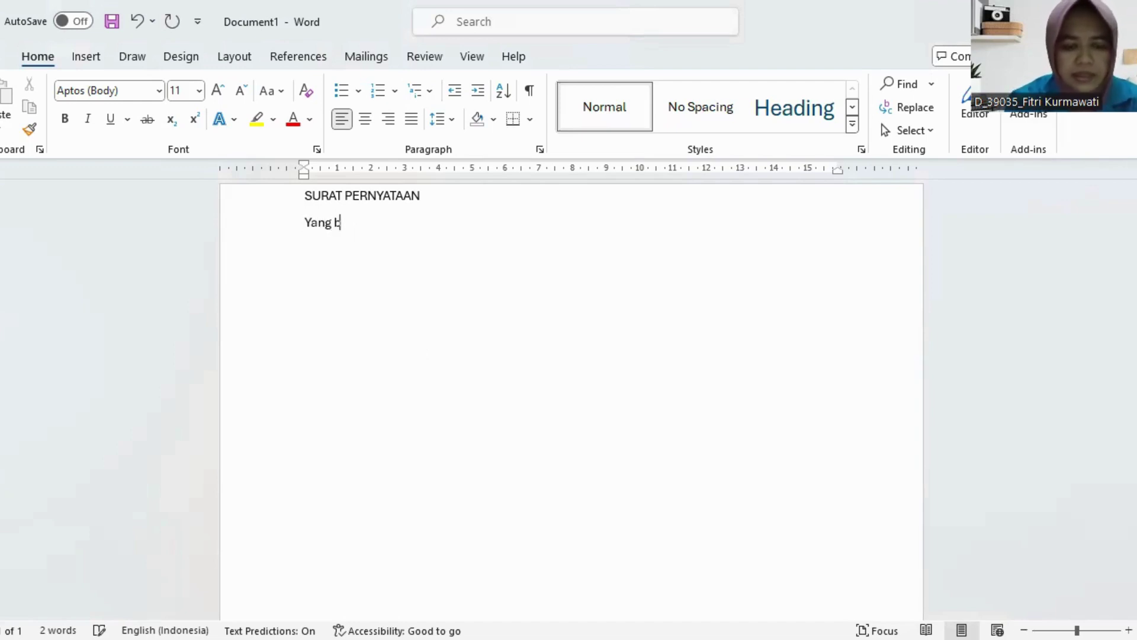
pyautogui.write('ertandatan')
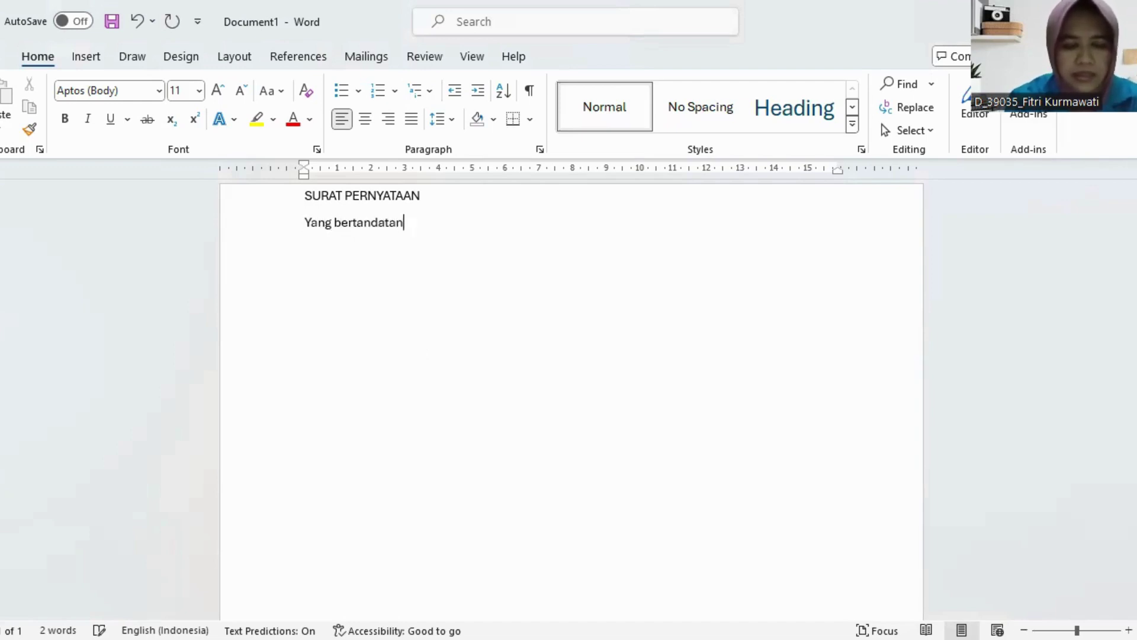
pyautogui.write('gan di ')
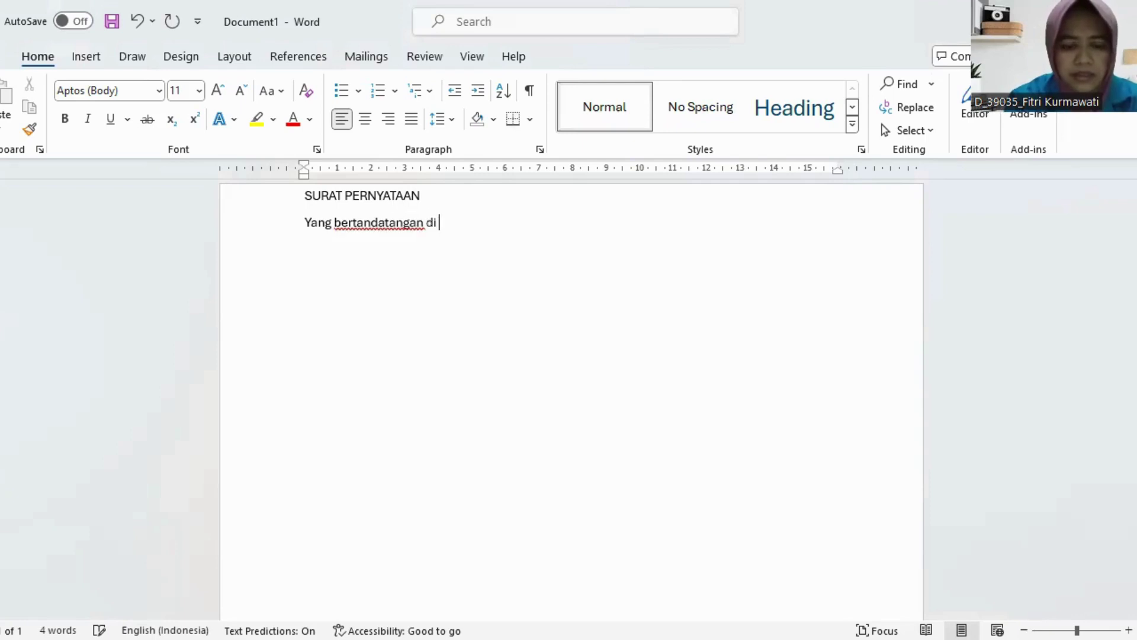
pyautogui.write('bawah i')
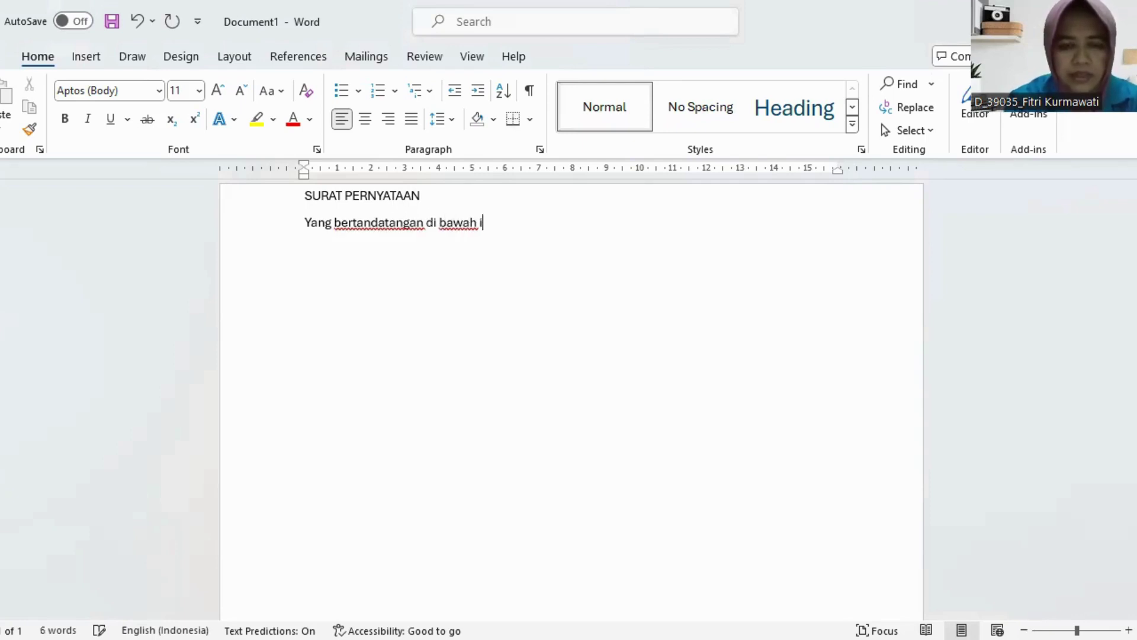
pyautogui.write('ni')
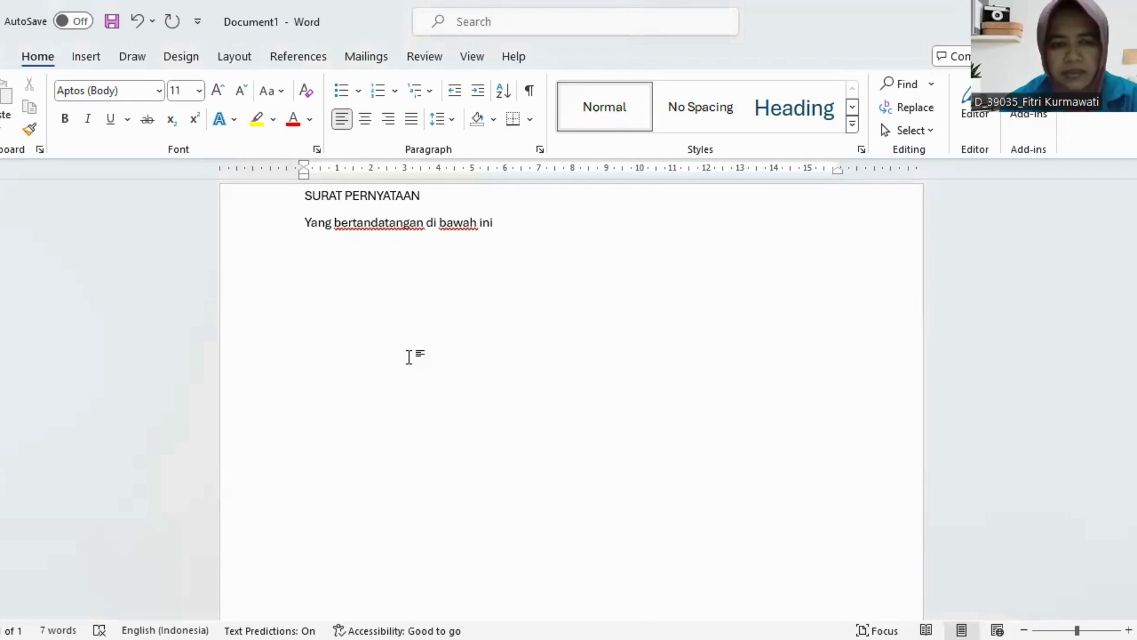
pyautogui.write(':')
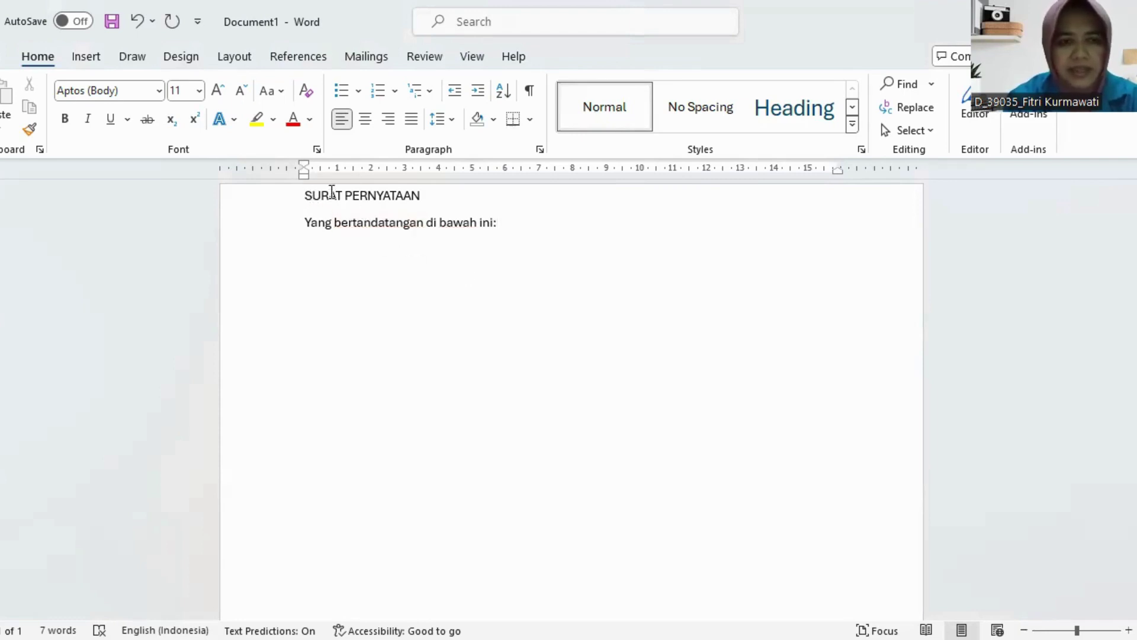
# Centre the title SURAT PERNYATAAN and make it bold.
pyautogui.moveTo(304, 196); pyautogui.dragTo(417, 187)
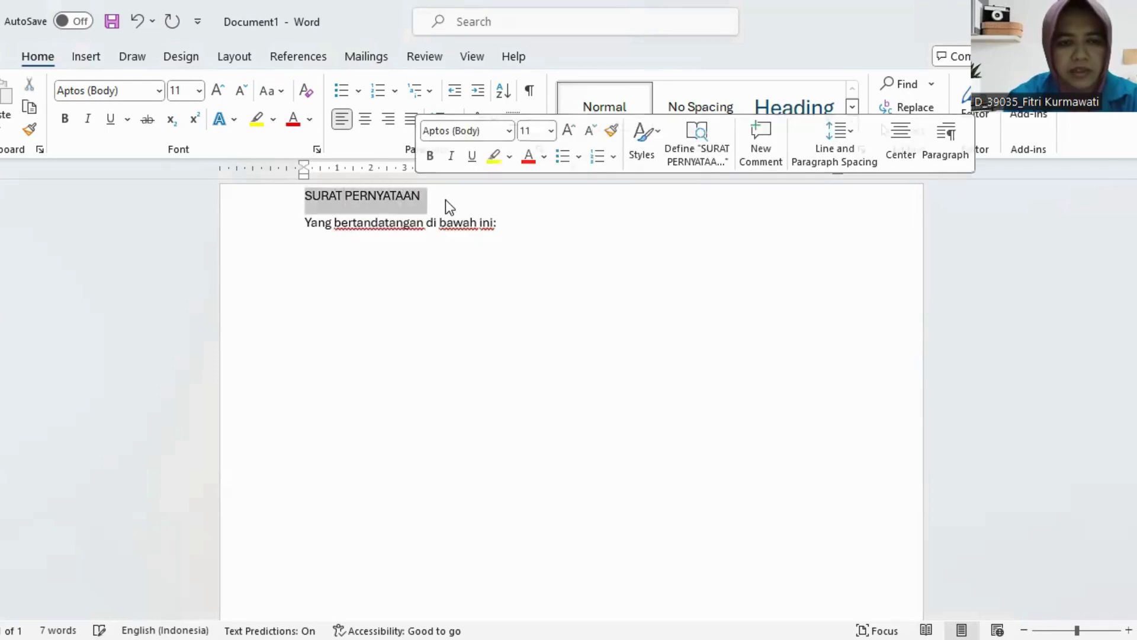
pyautogui.click(366, 120)
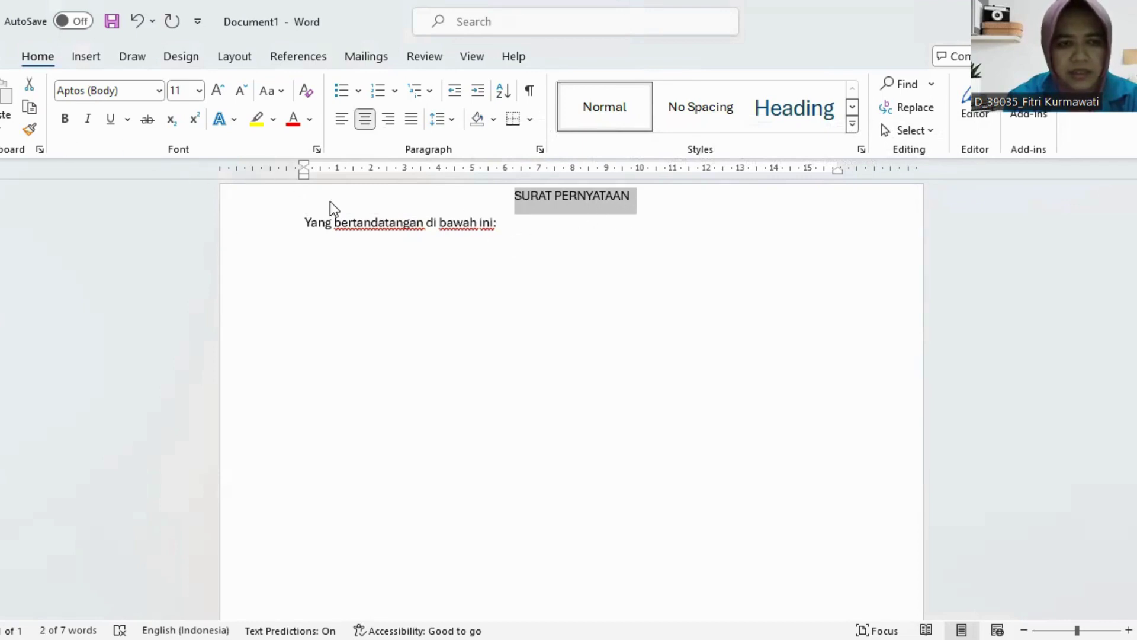
pyautogui.click(62, 120)
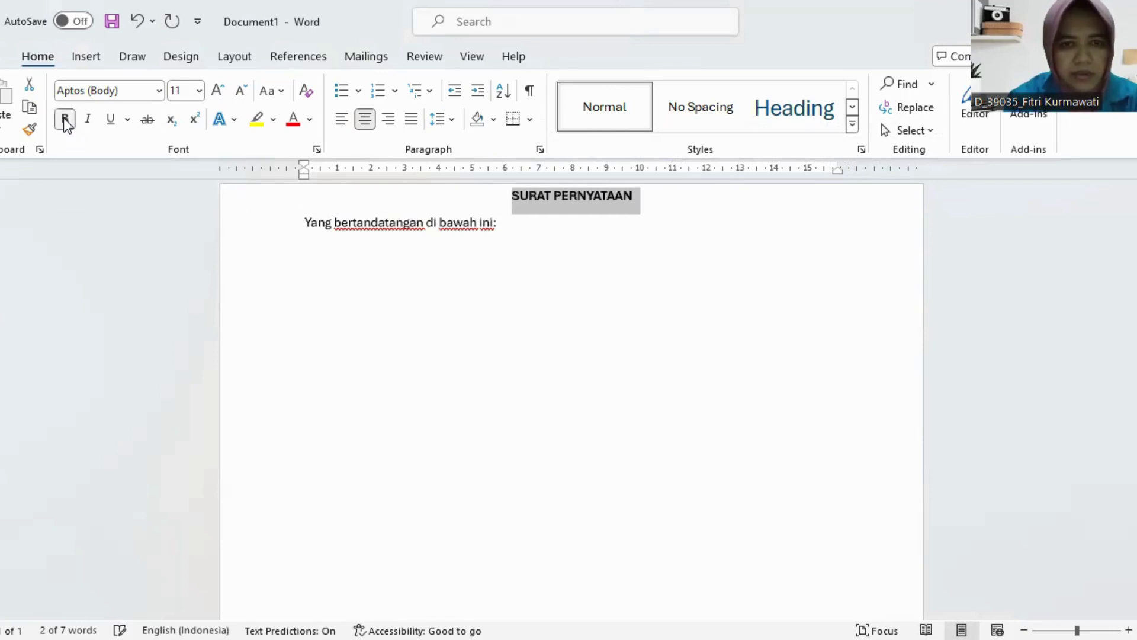
pyautogui.click(524, 261)
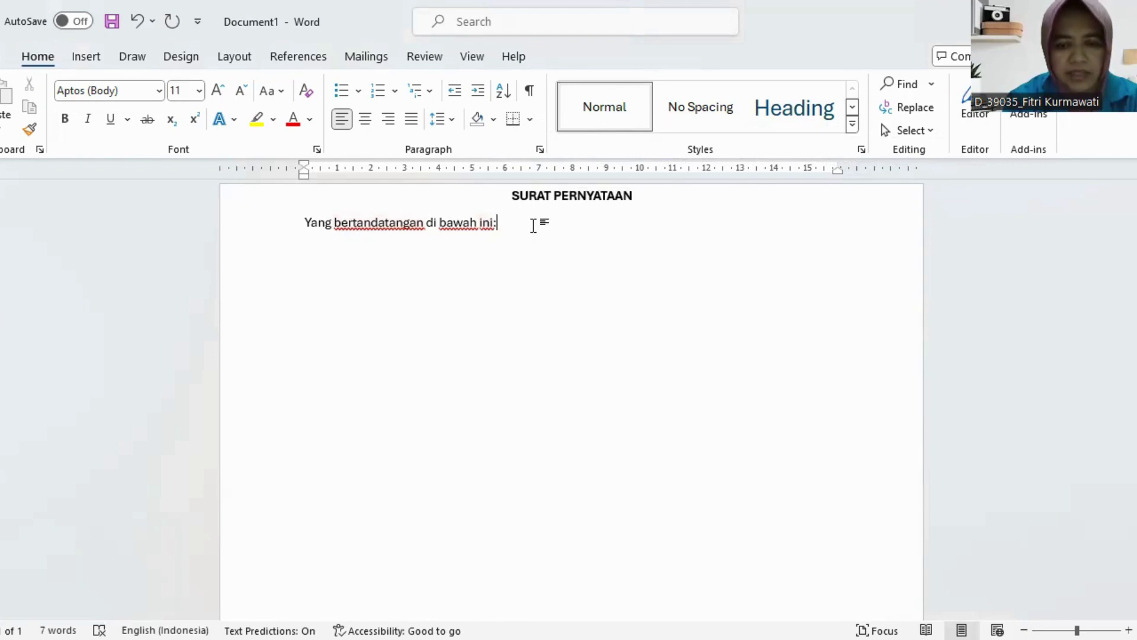
# Add the labels "Nama" and "Tempat tanggal lahir" on separate lines below the opening sentence.
pyautogui.press('Return')
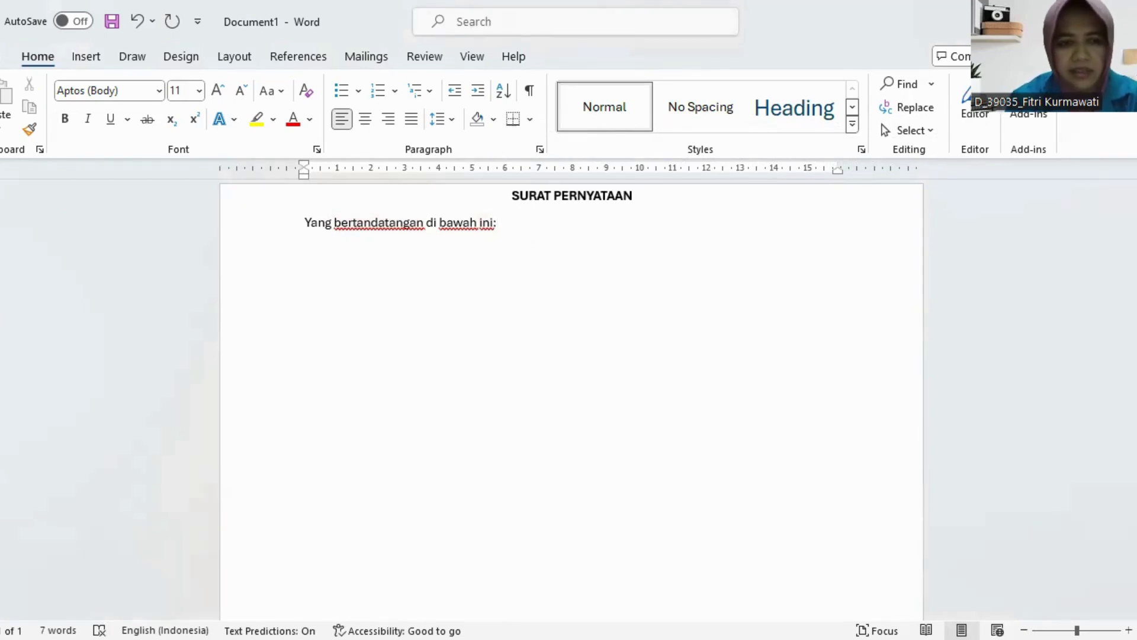
pyautogui.write('Nama')
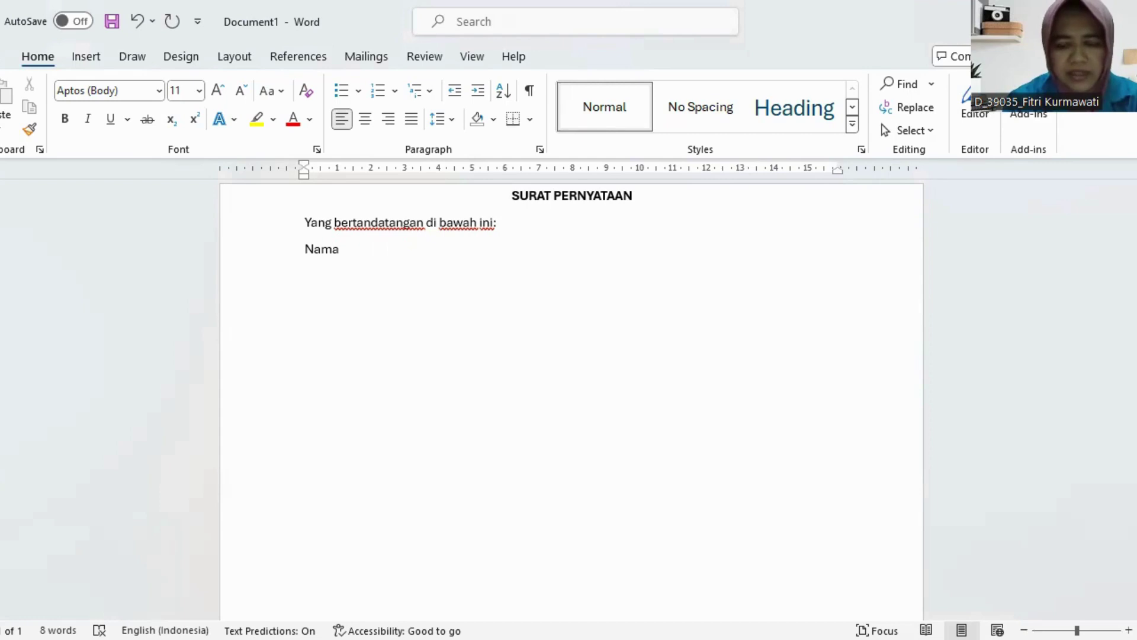
pyautogui.press('Return')
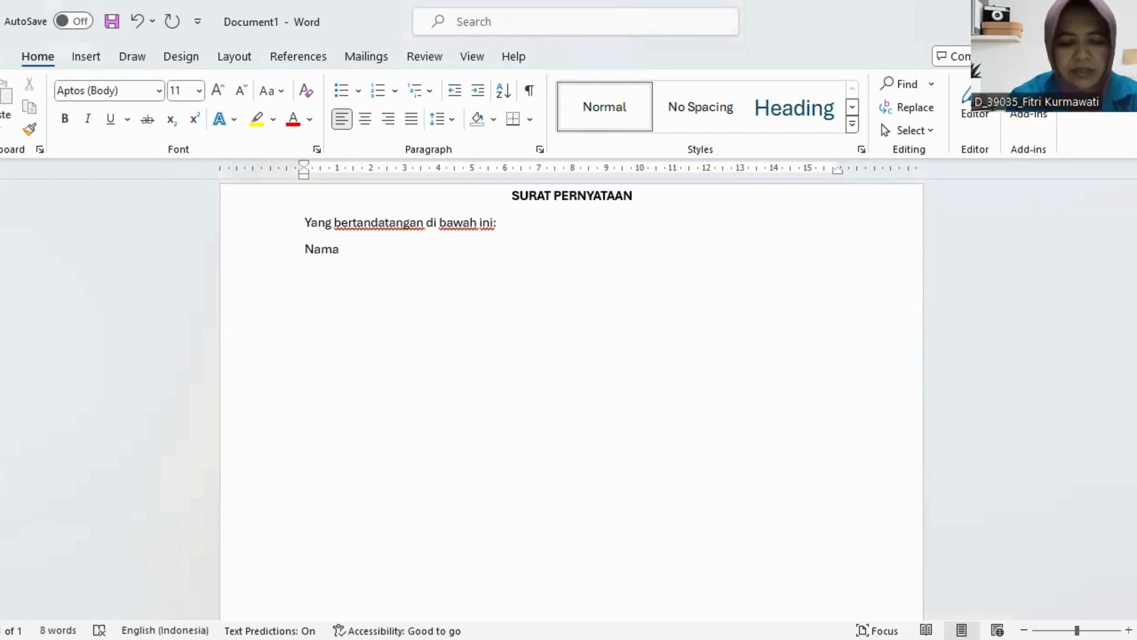
pyautogui.write('tempat')
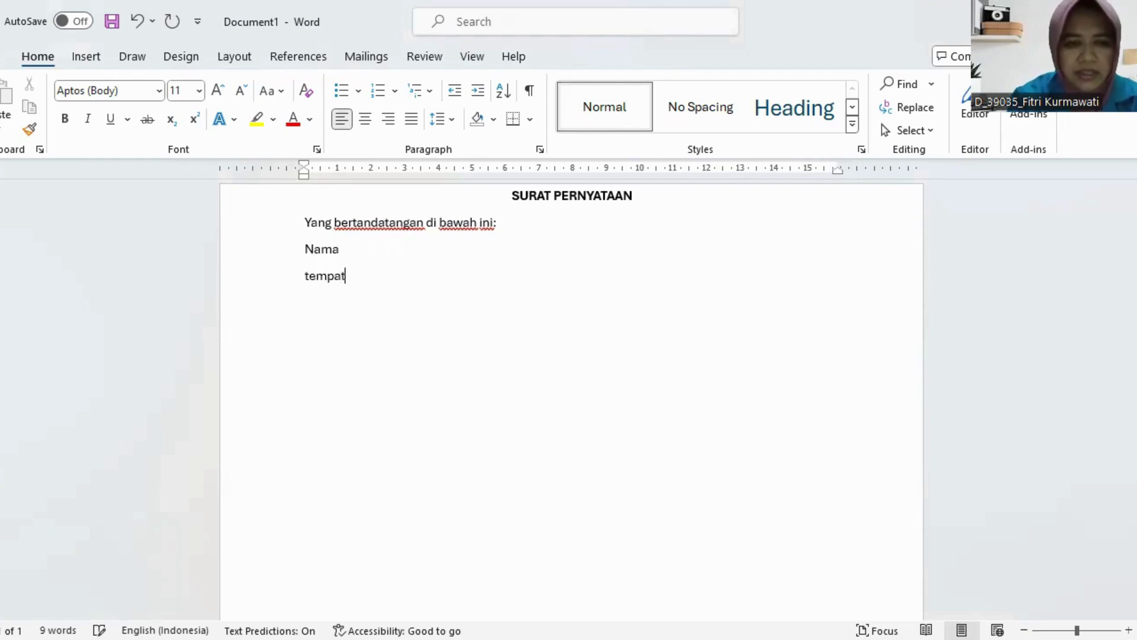
pyautogui.write(' tanggal ')
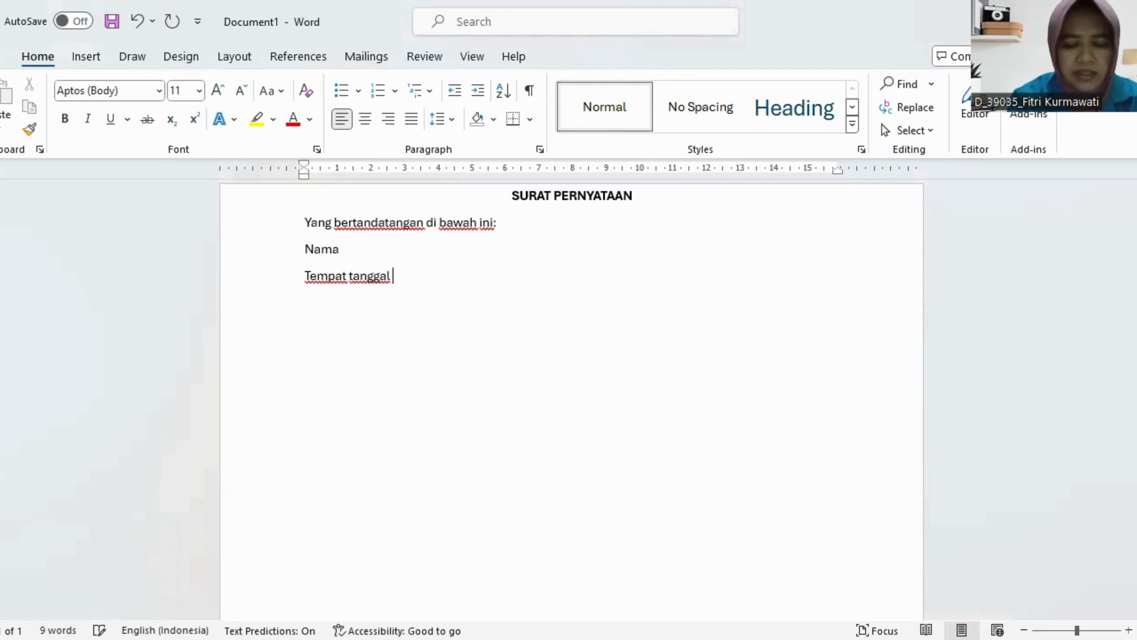
pyautogui.write('lahir')
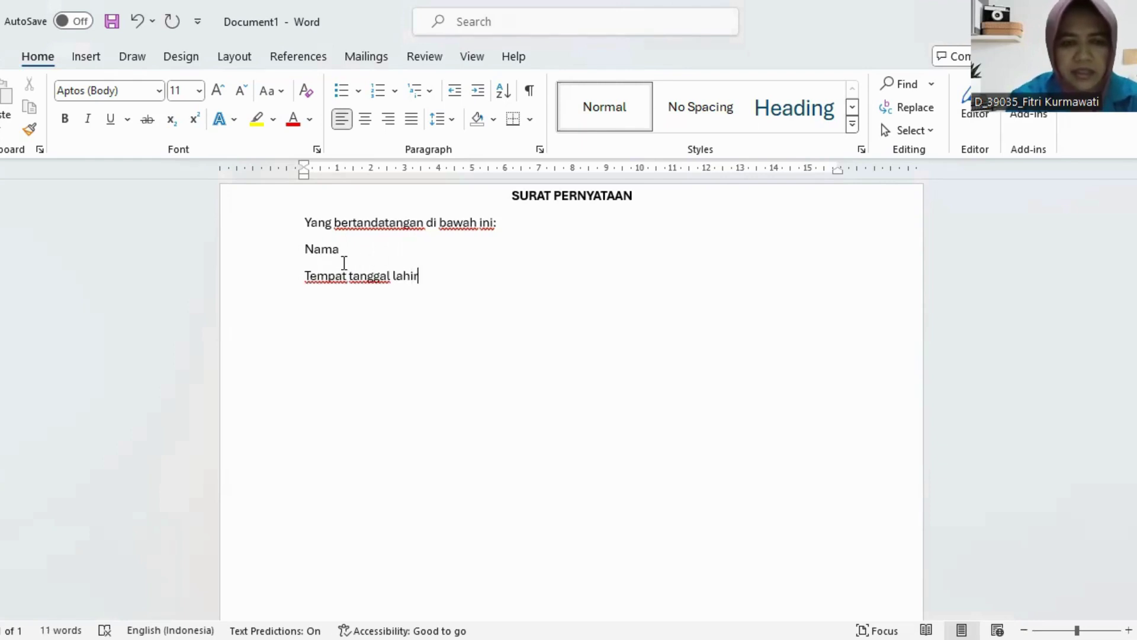
# Remove the blank spaces after the "Nama" label.
pyautogui.click(432, 247)
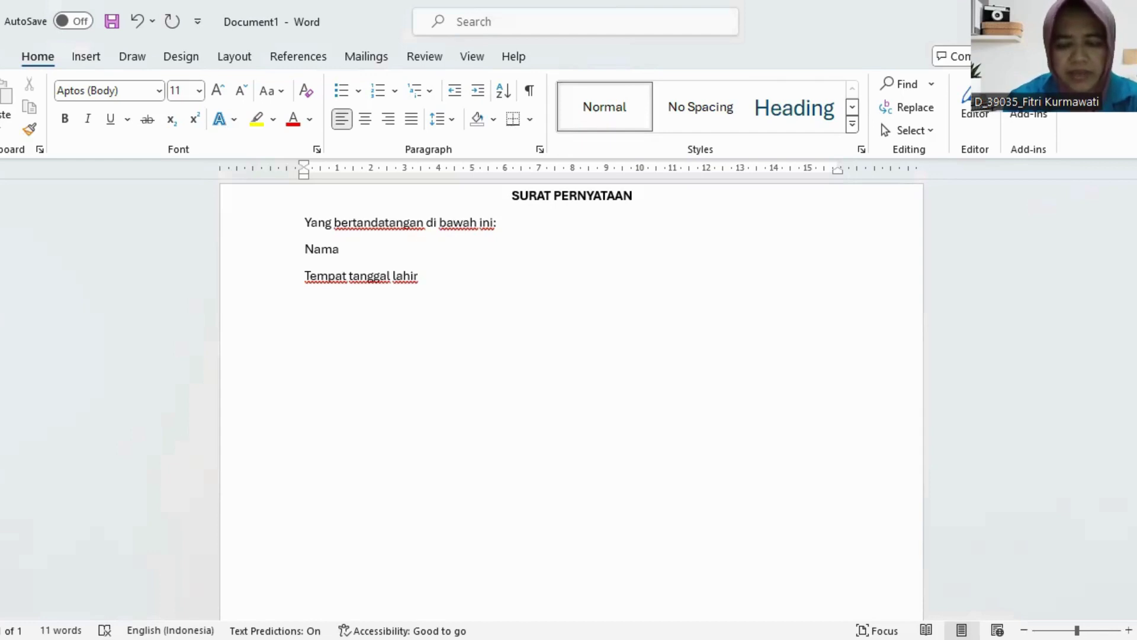
pyautogui.press('BackSpace')
pyautogui.press('BackSpace')
pyautogui.press('BackSpace')
pyautogui.press('BackSpace')
pyautogui.press('BackSpace')
pyautogui.press('BackSpace')
pyautogui.press('BackSpace')
pyautogui.press('BackSpace')
pyautogui.press('BackSpace')
pyautogui.press('BackSpace')
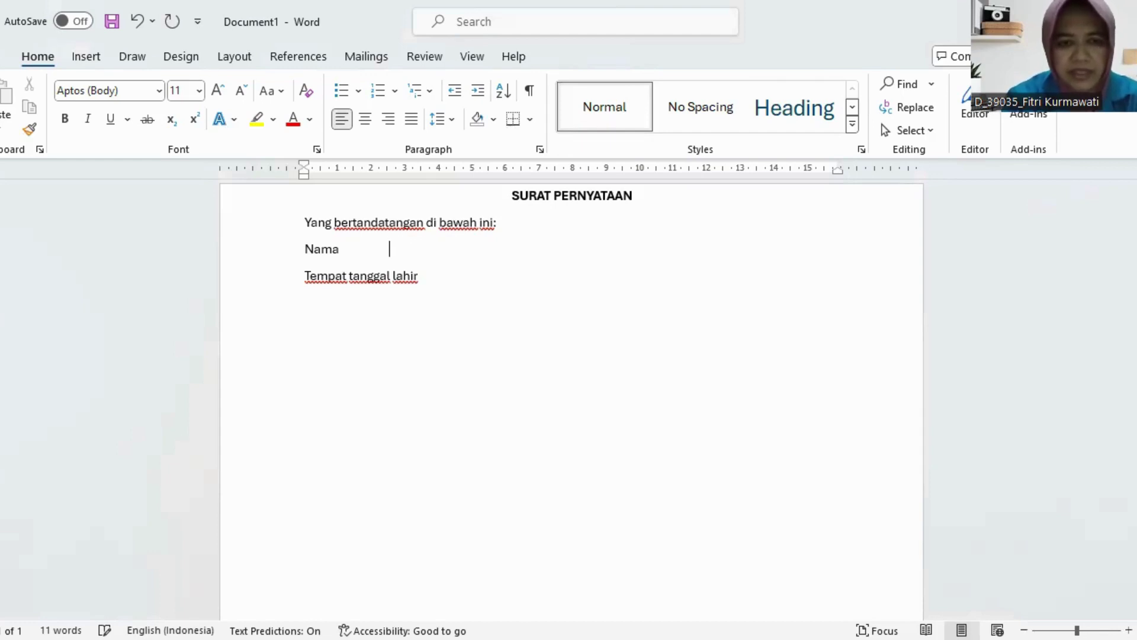
pyautogui.press('BackSpace')
pyautogui.press('BackSpace')
pyautogui.press('BackSpace')
pyautogui.press('BackSpace')
pyautogui.press('BackSpace')
pyautogui.press('BackSpace')
pyautogui.press('BackSpace')
pyautogui.press('BackSpace')
pyautogui.press('BackSpace')
pyautogui.press('BackSpace')
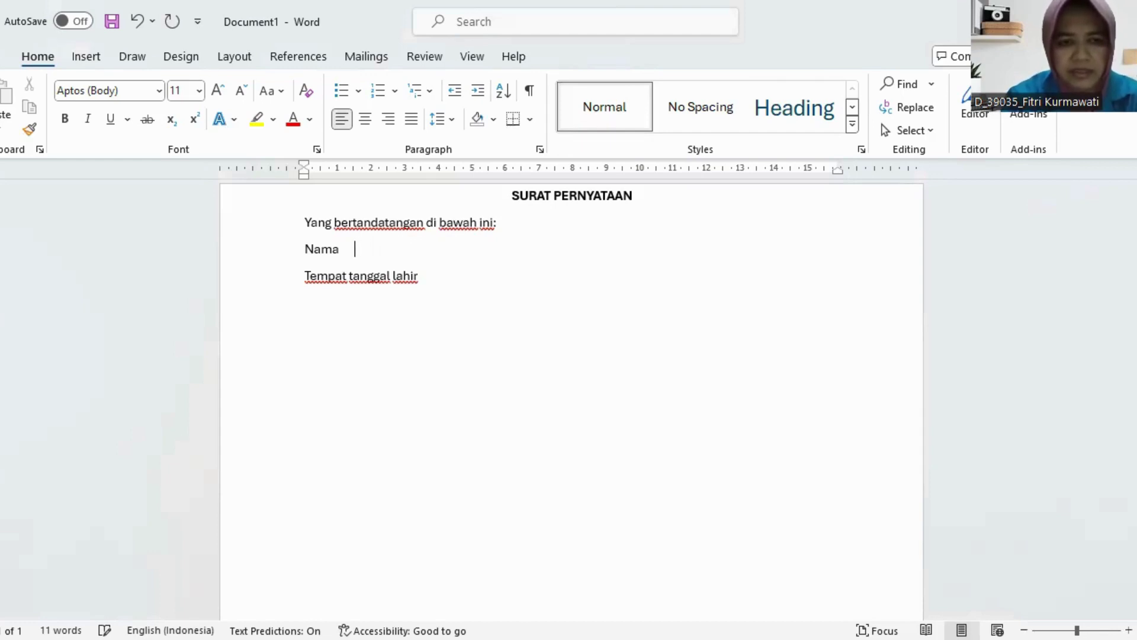
pyautogui.press('BackSpace')
pyautogui.press('BackSpace')
pyautogui.press('BackSpace')
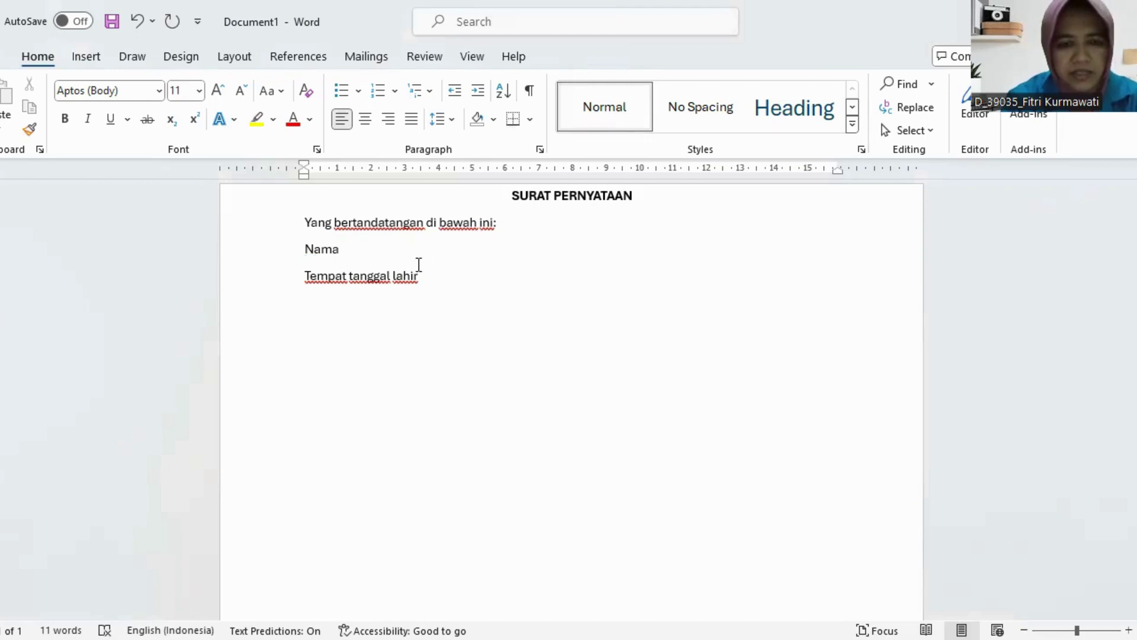
# Add tab-aligned colons after the "Nama" and "Tempat tanggal lahir" labels.
pyautogui.write(':')
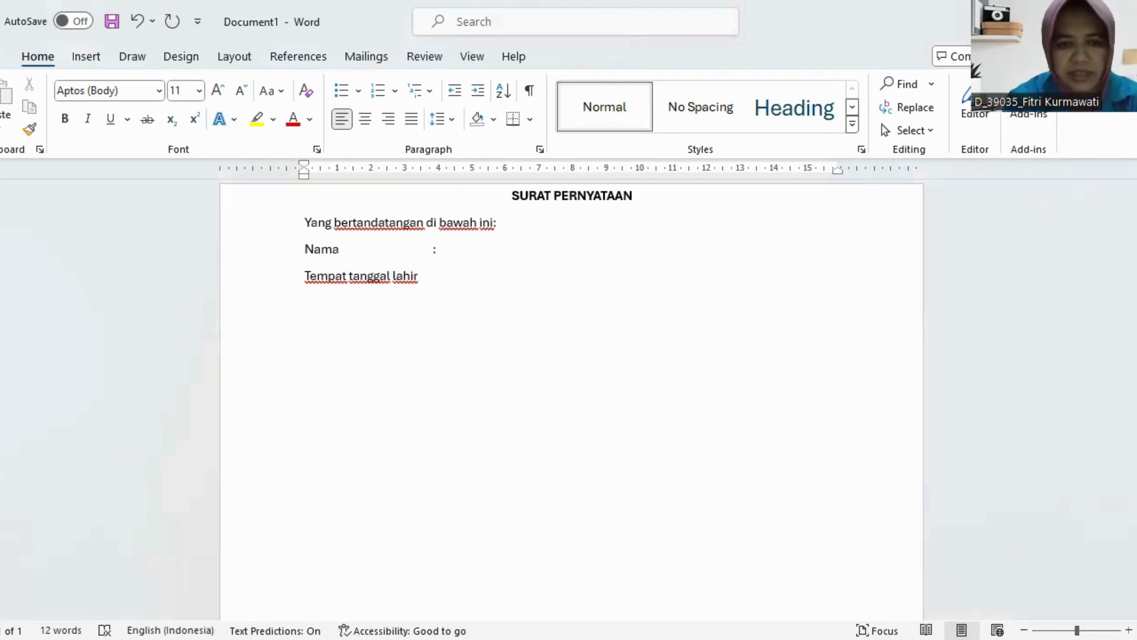
pyautogui.press('BackSpace')
pyautogui.press('BackSpace')
pyautogui.press('BackSpace')
pyautogui.press('BackSpace')
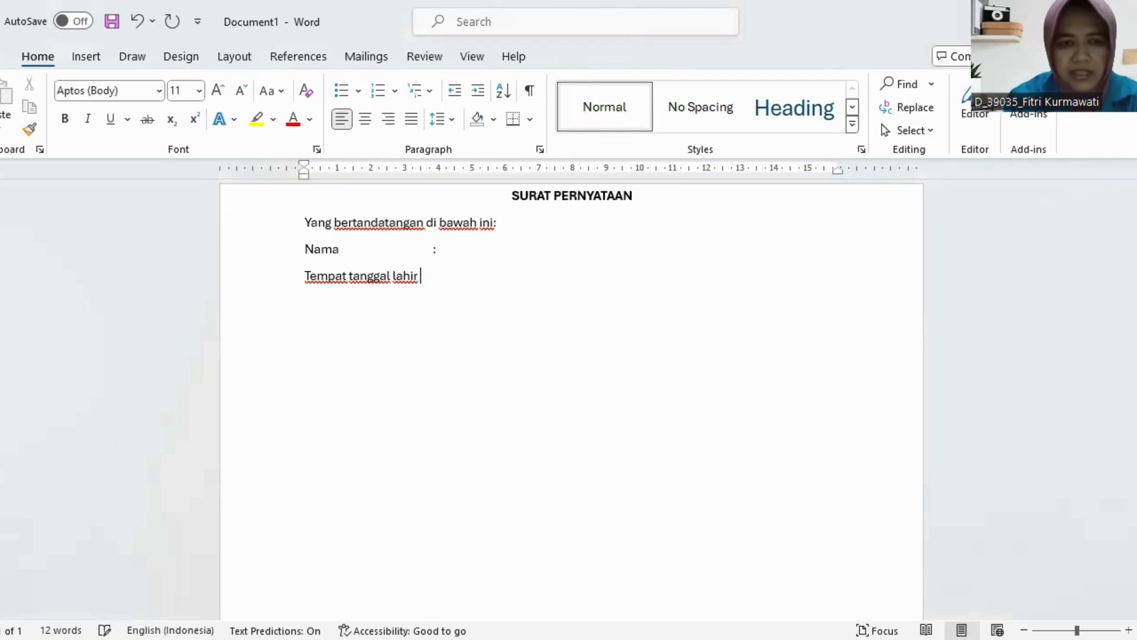
pyautogui.press('Tab')
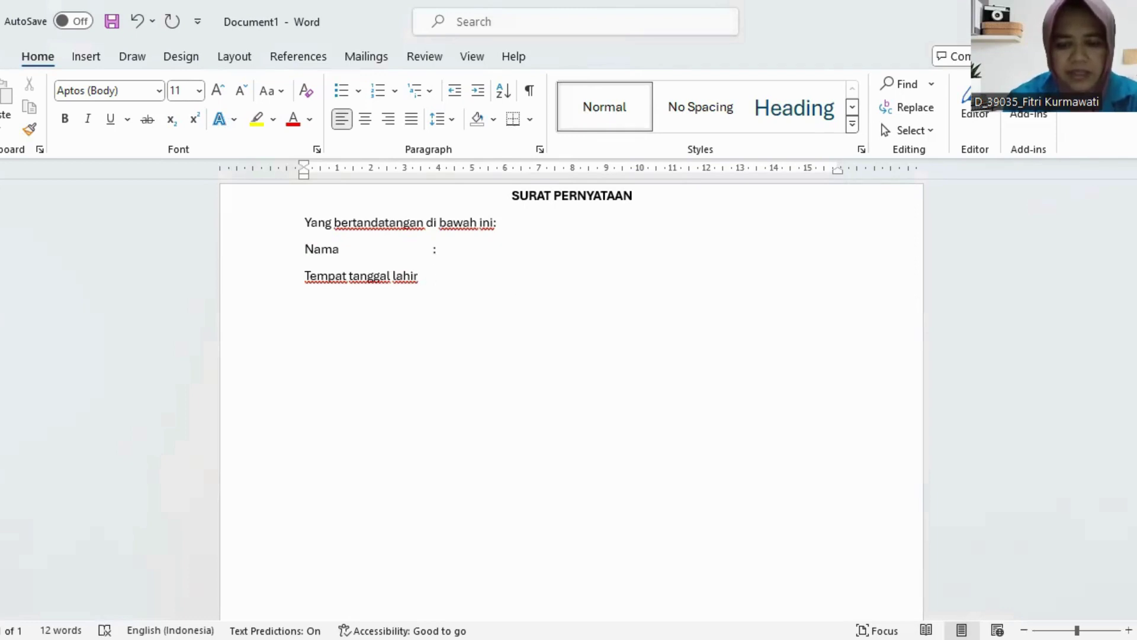
pyautogui.write(':')
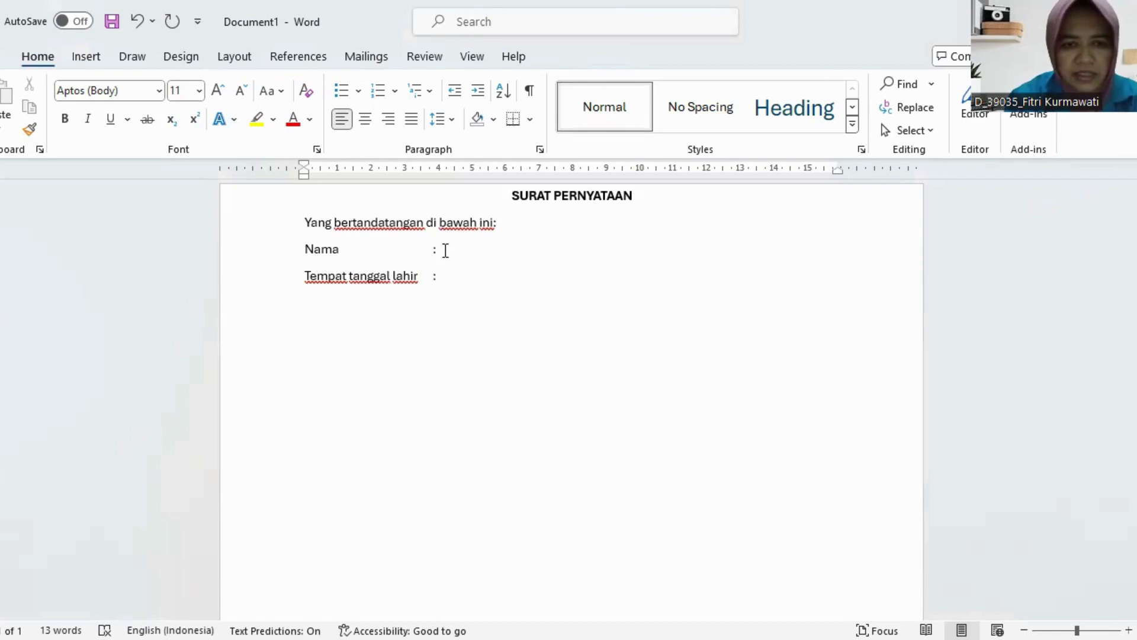
# Add an "Agama" line below "Tempat tanggal lahir" with its colon tab-aligned to the ones above.
pyautogui.press('Return')
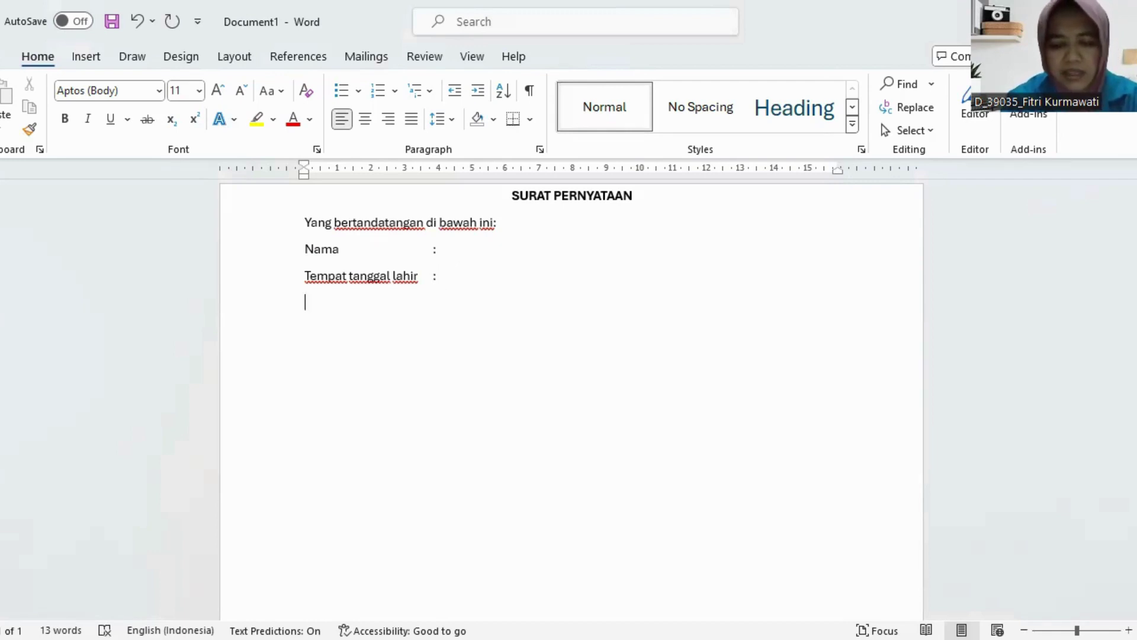
pyautogui.write('agama')
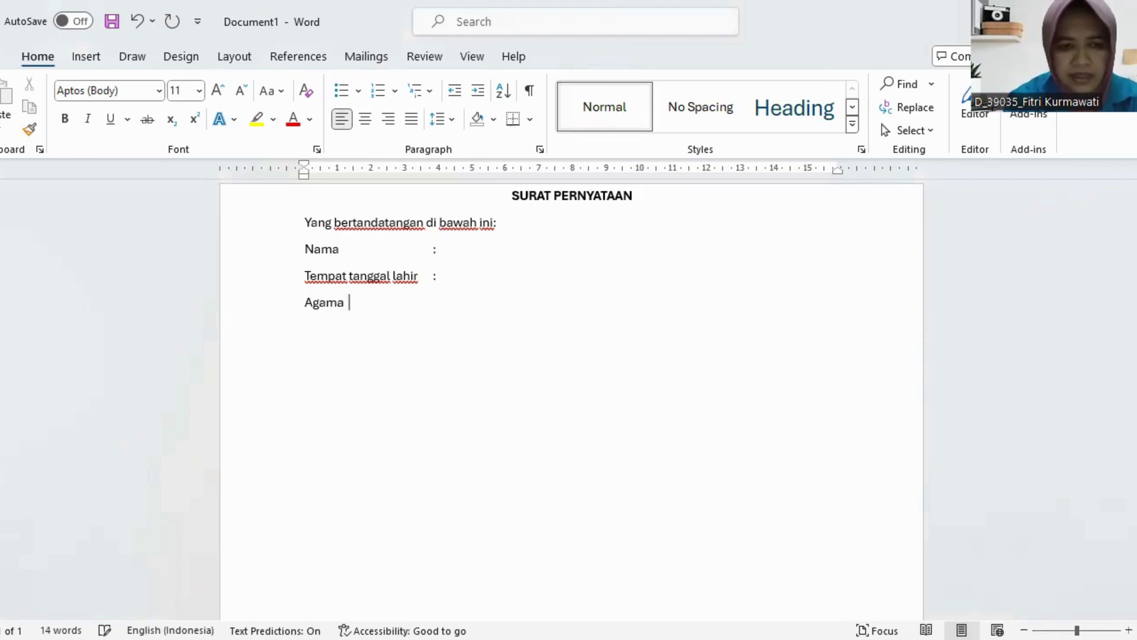
pyautogui.press('BackSpace')
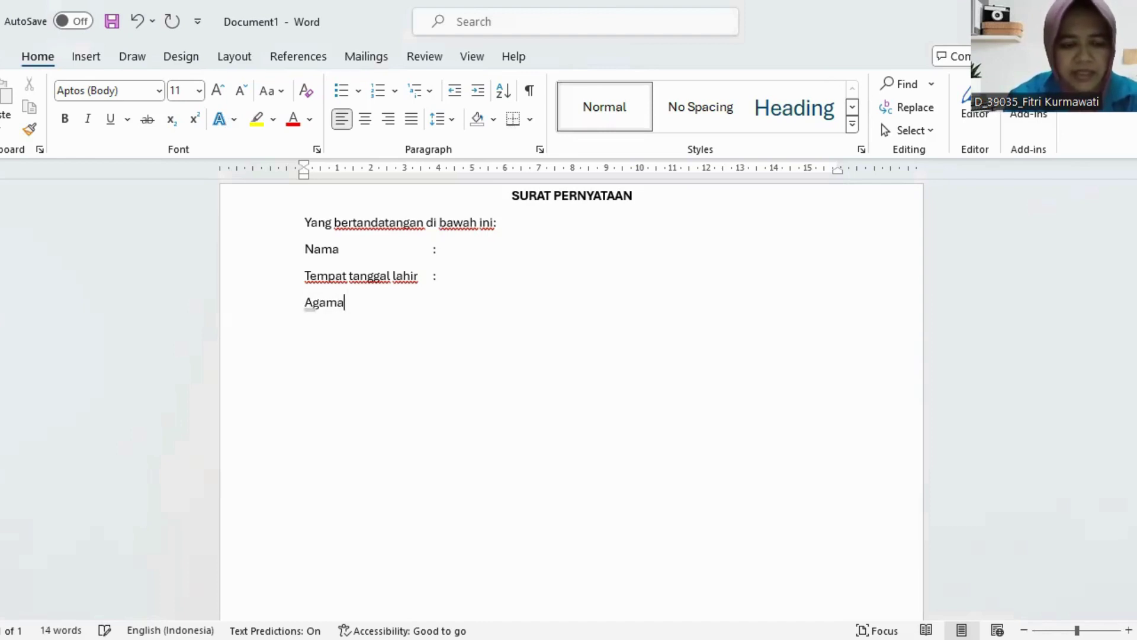
pyautogui.press('Tab')
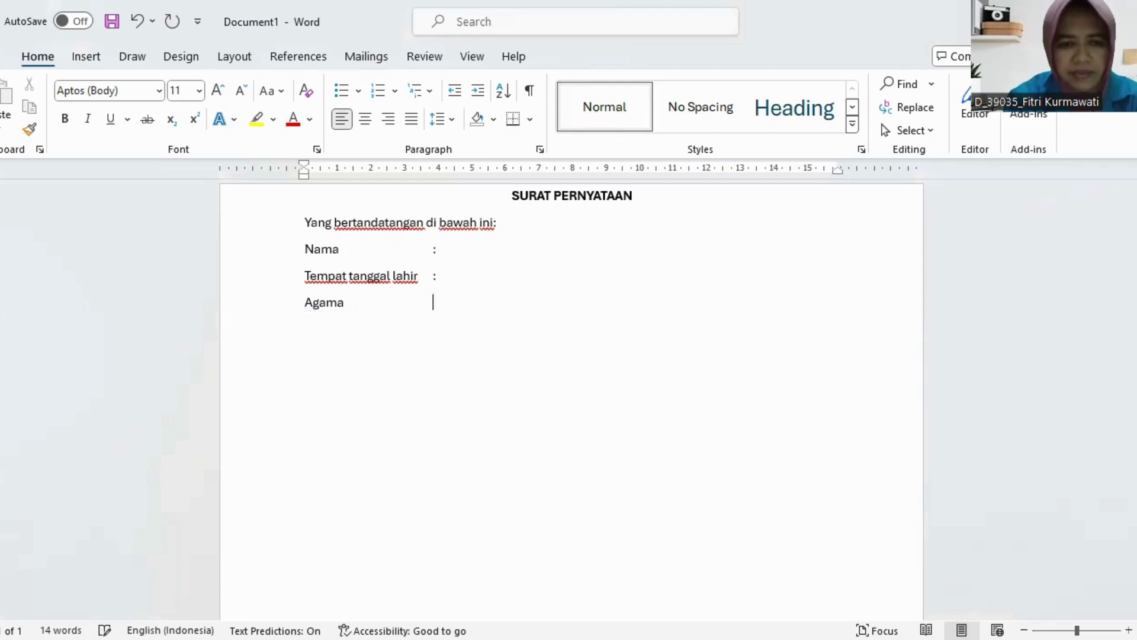
pyautogui.write(':')
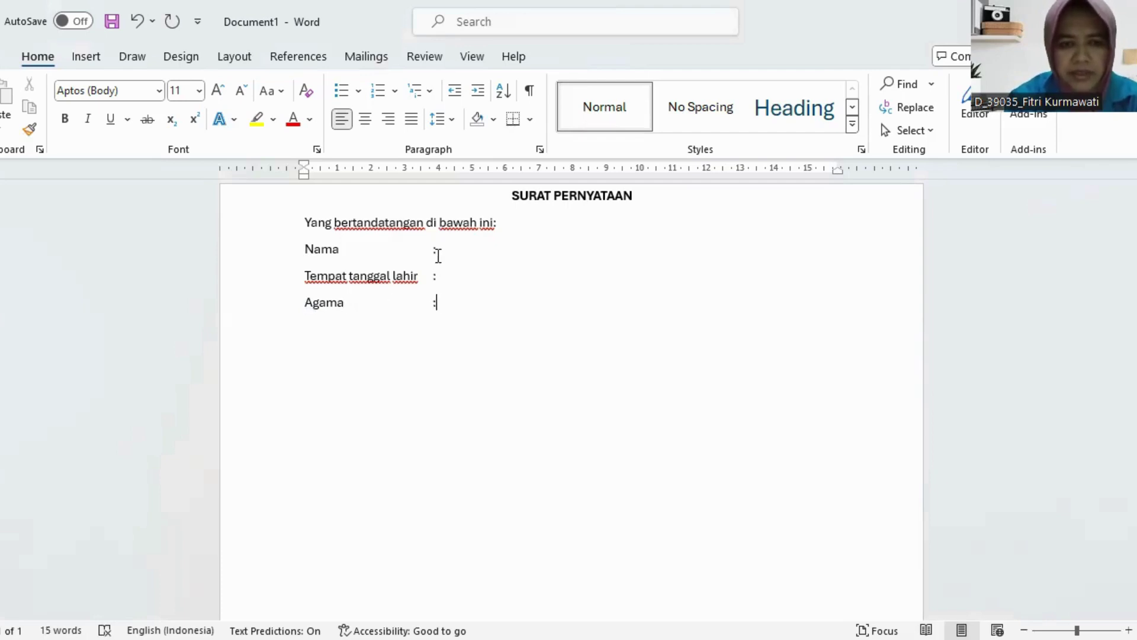
# Fill in the person's name in capital letters after the colon on the "Nama" line.
pyautogui.click(463, 245)
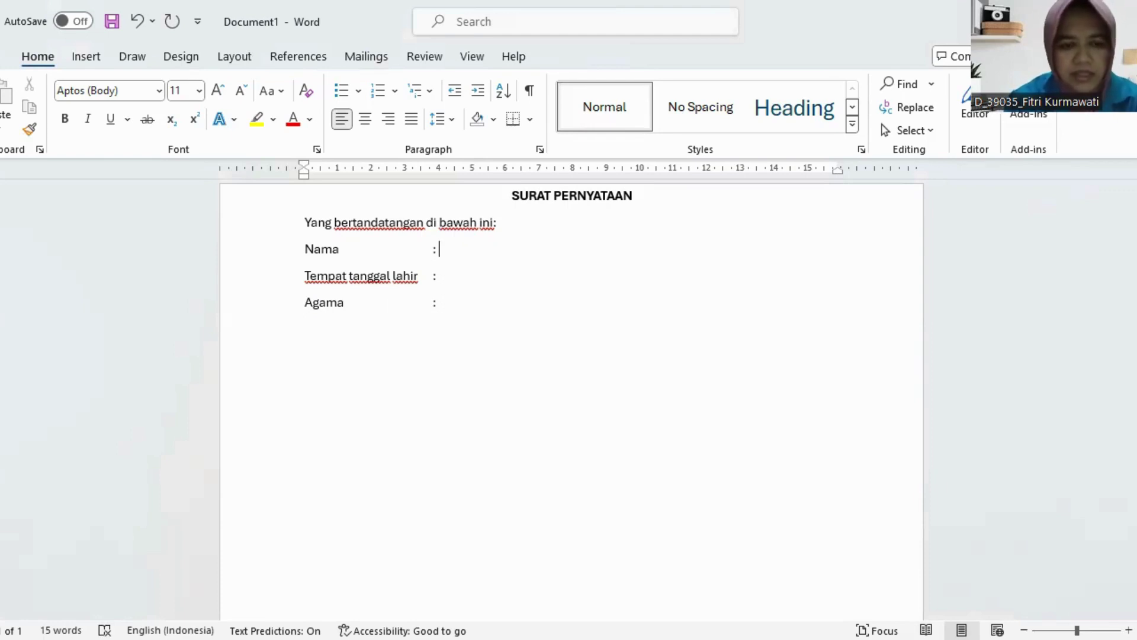
pyautogui.write('su')
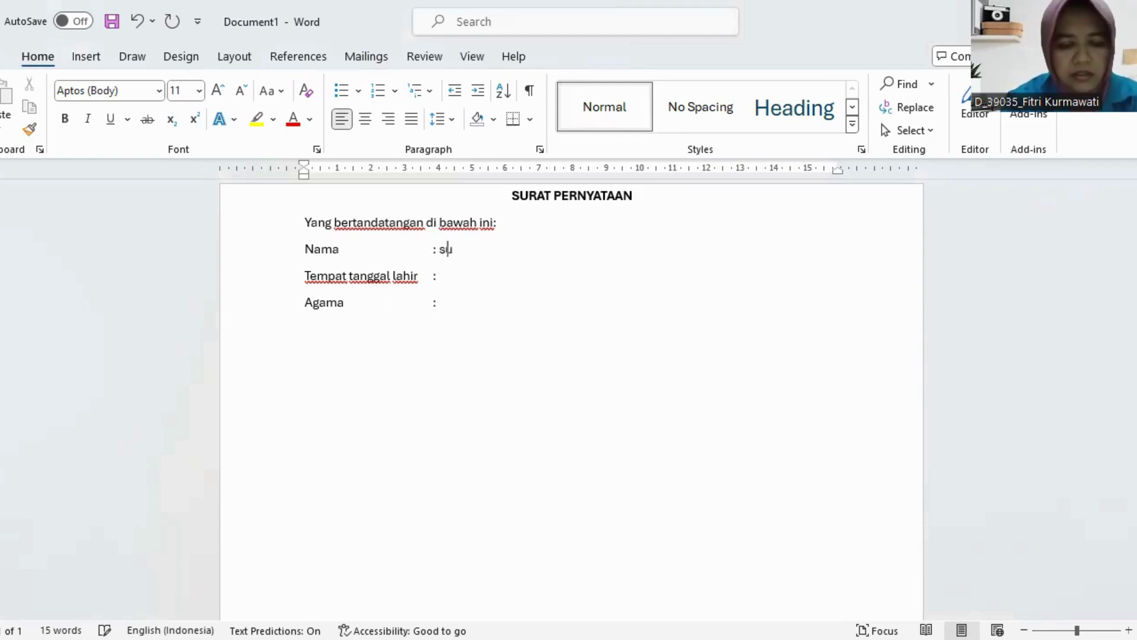
pyautogui.write('rti')
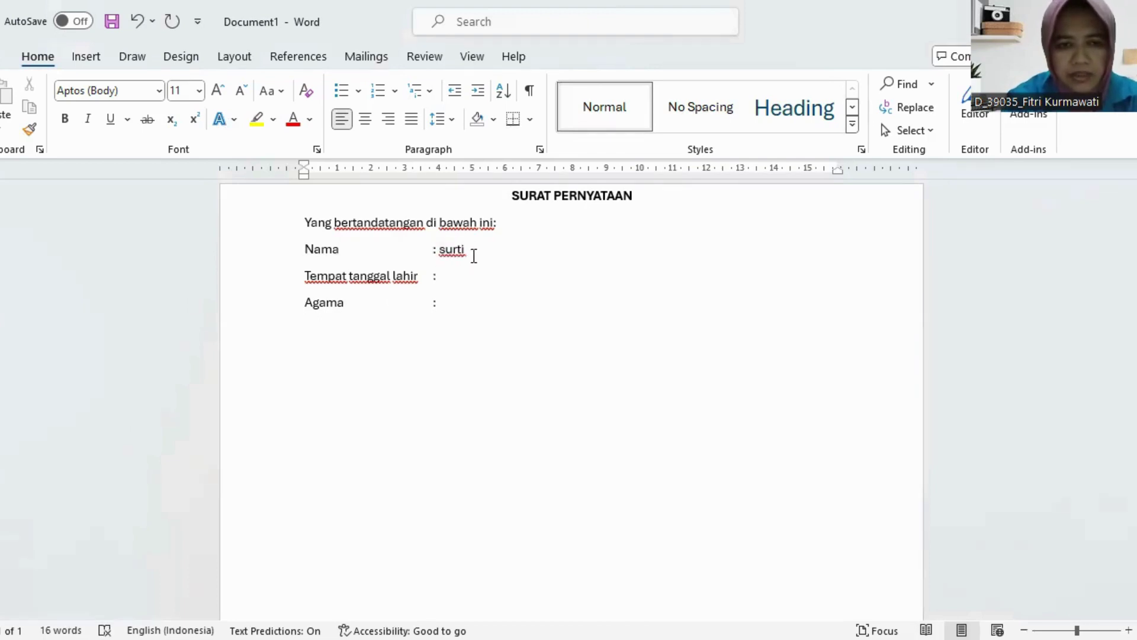
pyautogui.press('BackSpace')
pyautogui.press('BackSpace')
pyautogui.press('BackSpace')
pyautogui.press('BackSpace')
pyautogui.press('BackSpace')
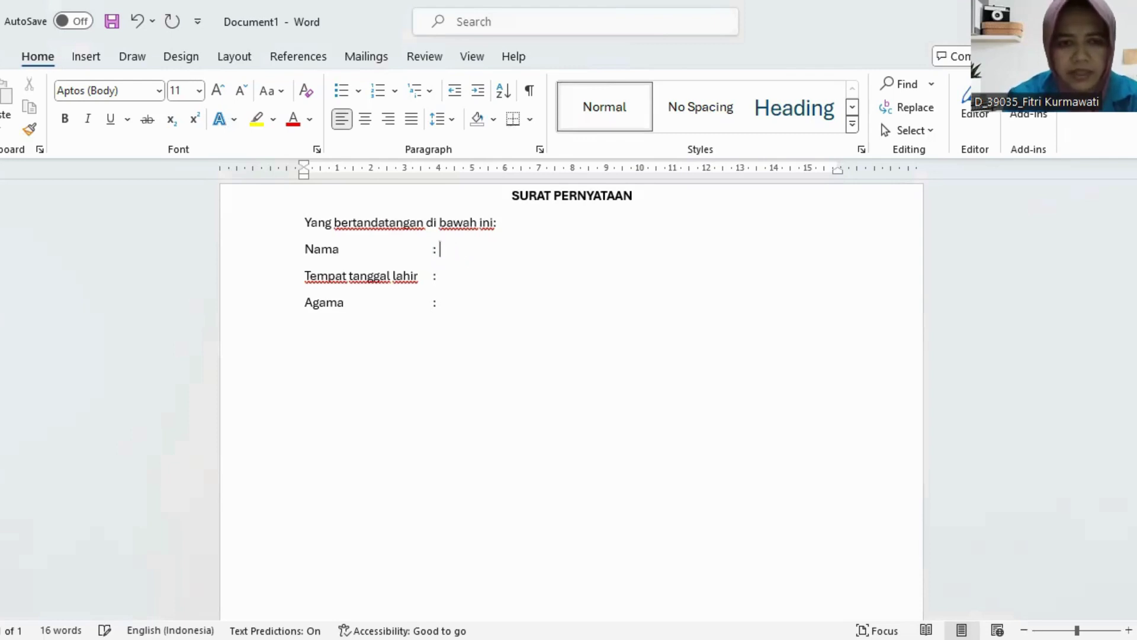
pyautogui.write('SURTI')
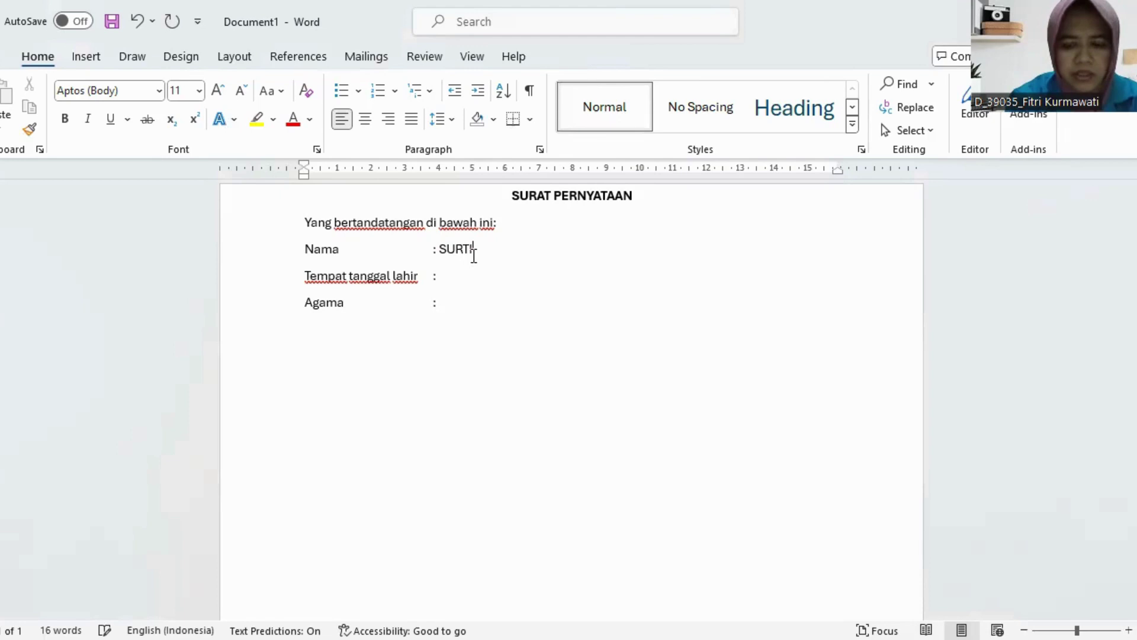
# Fill in JAKARTA and the date of birth in capital letters after the colon on the "Tempat tanggal lahir" line.
pyautogui.press('Down')
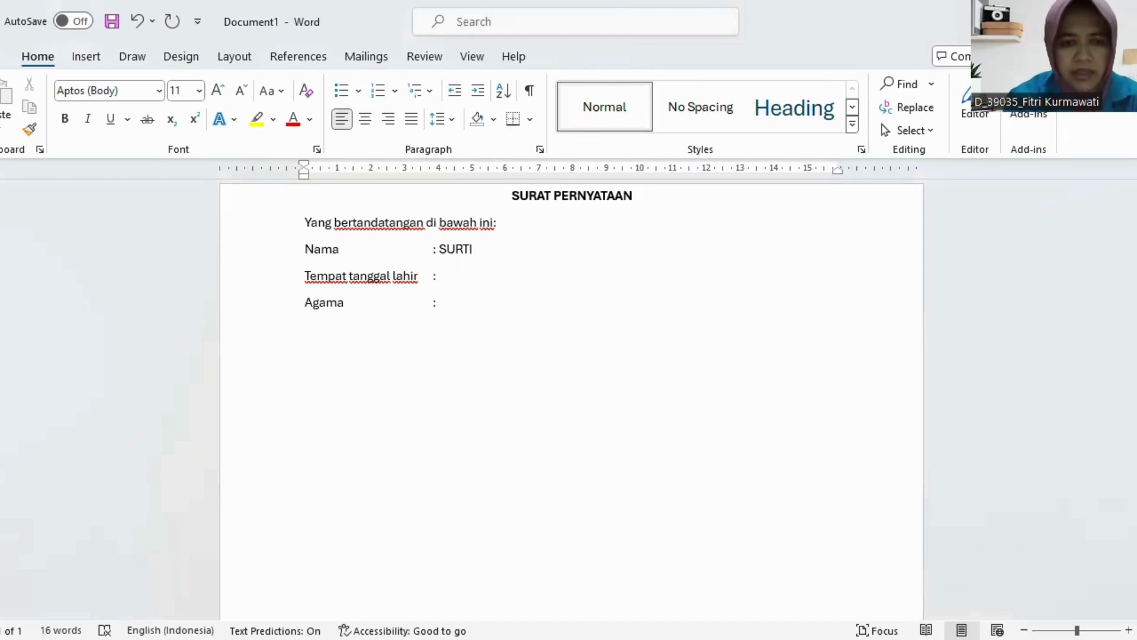
pyautogui.write('JA')
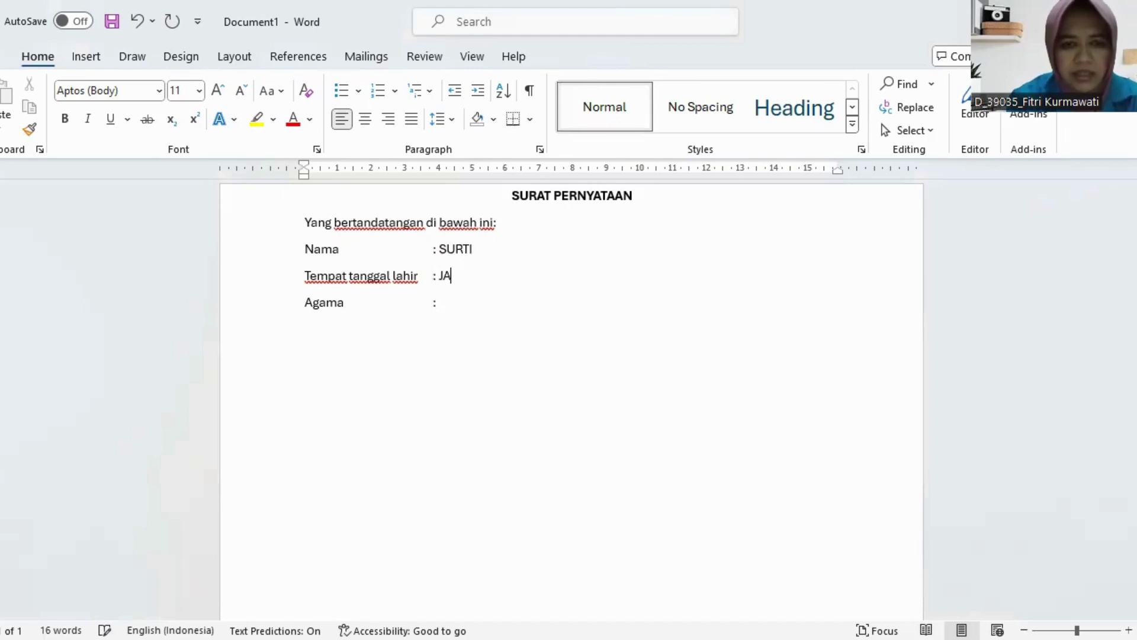
pyautogui.write('KARTA,')
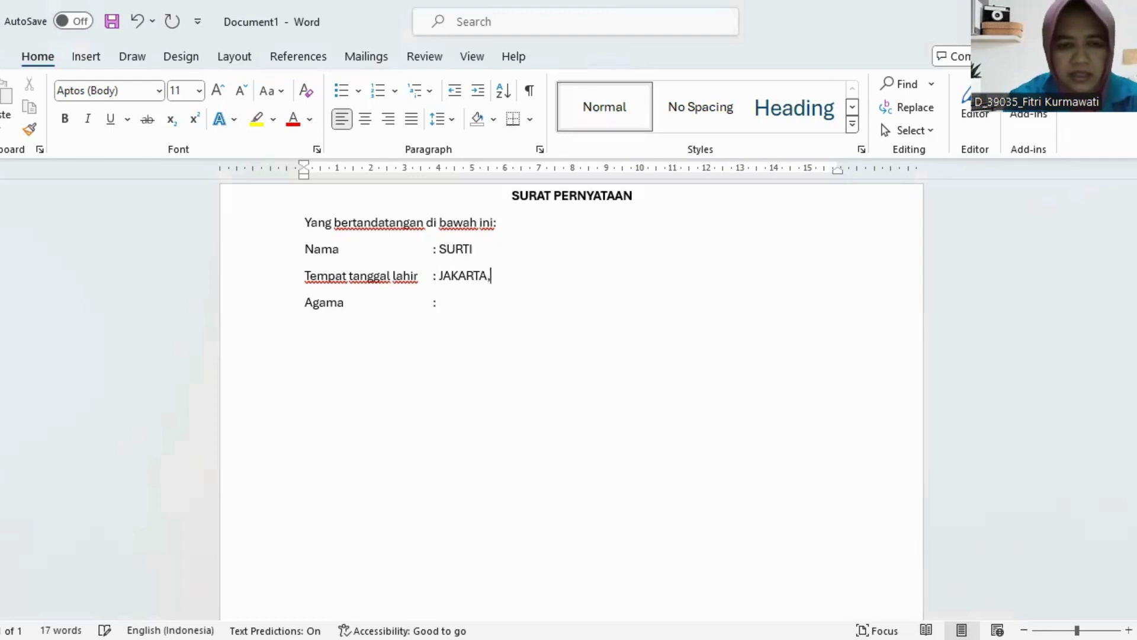
pyautogui.write(' 2 MEI 1990')
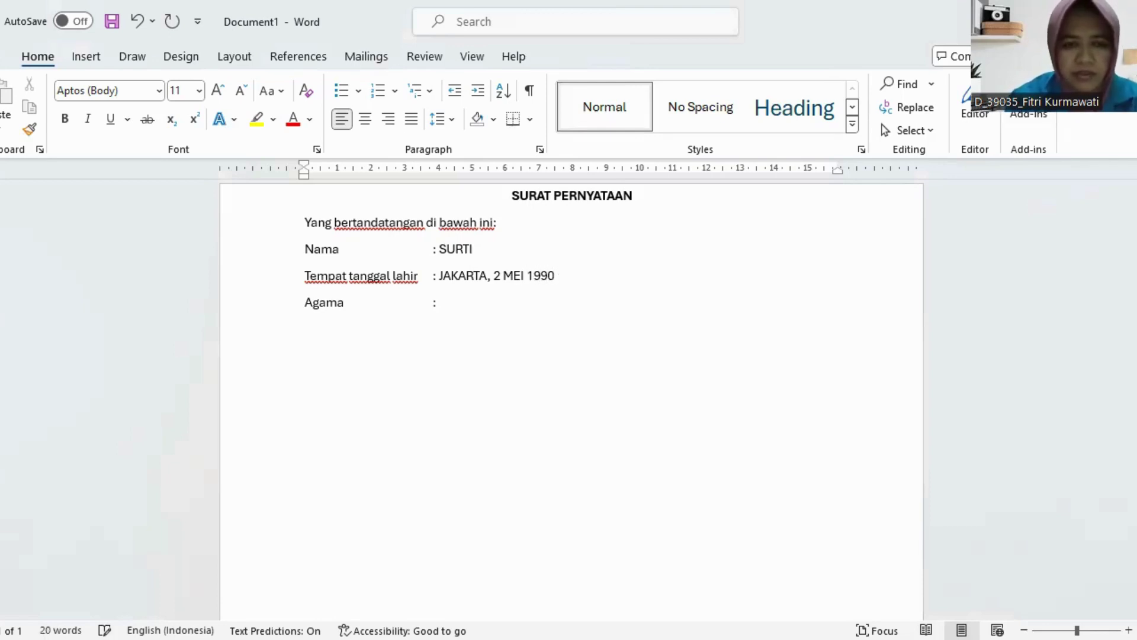
# Enter "ISLAM" after the colon on the "Agama" line.
pyautogui.press('Down')
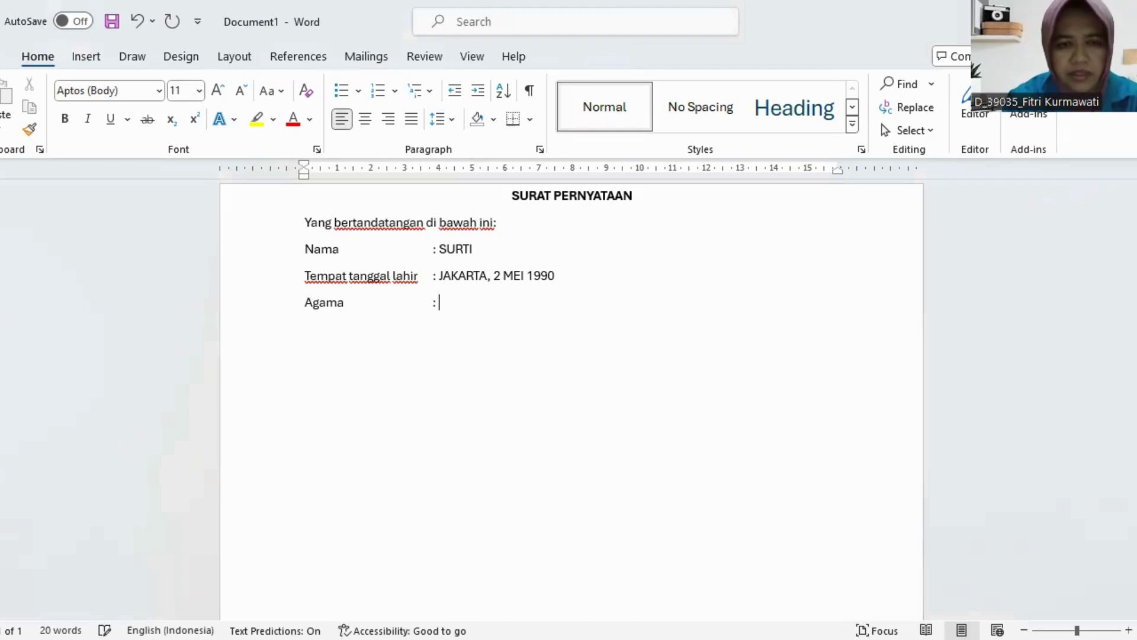
pyautogui.write('ISLA')
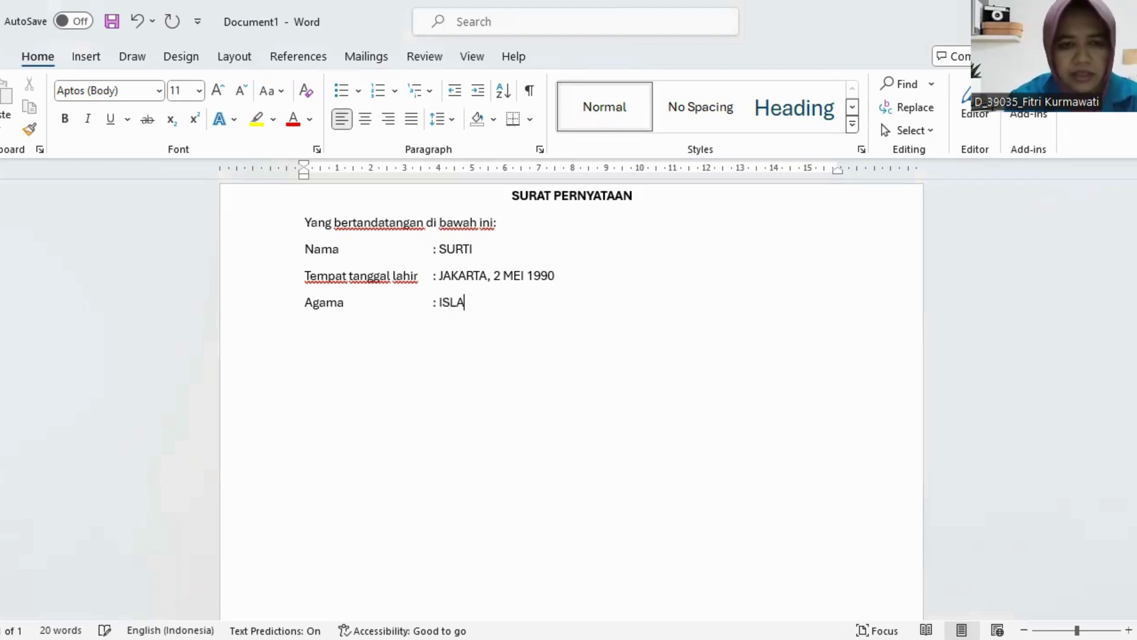
pyautogui.write('M')
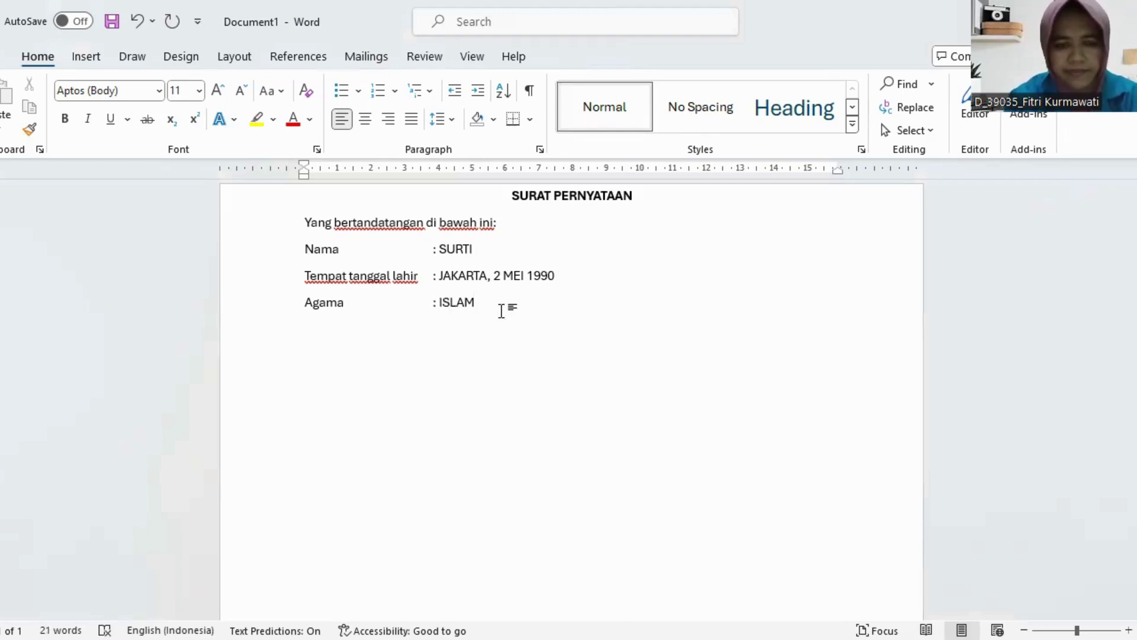
# Add a new line below "Agama" reading "Dengan ini menyatakan dengan sesungguhnya bahwa saya:".
pyautogui.press('Return')
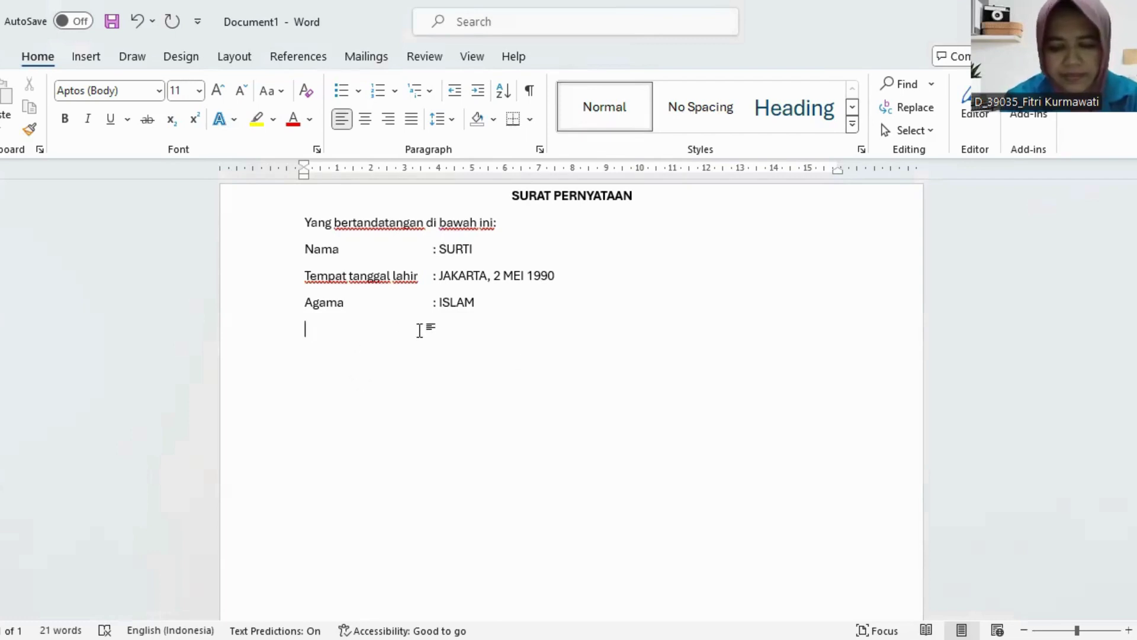
pyautogui.write('dengan ini')
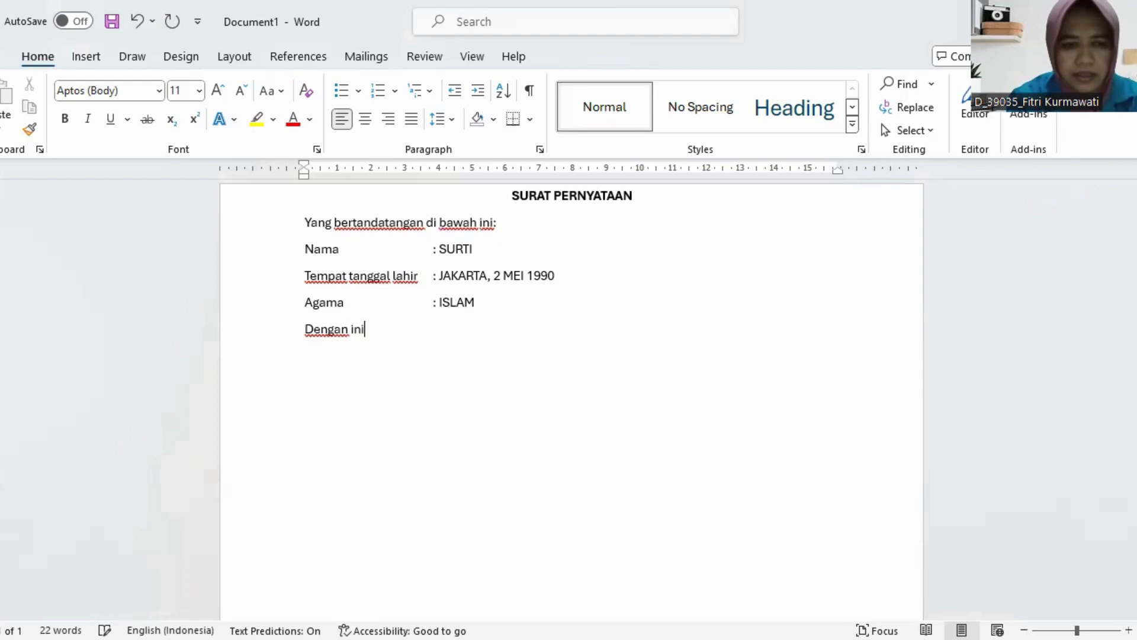
pyautogui.write(' menyatak')
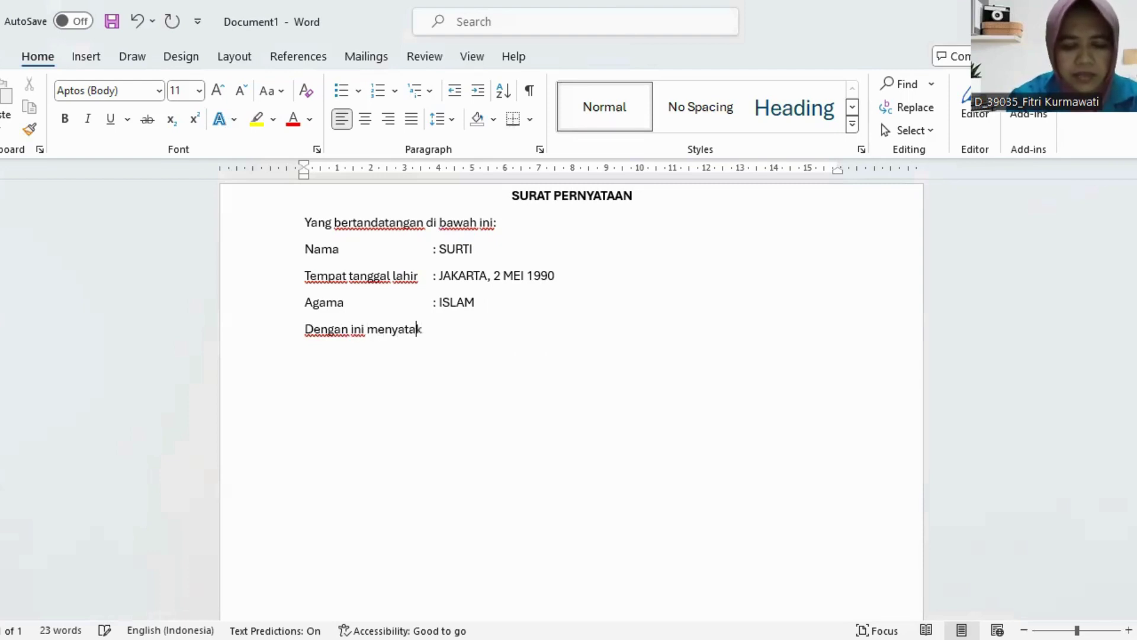
pyautogui.write('an bahw')
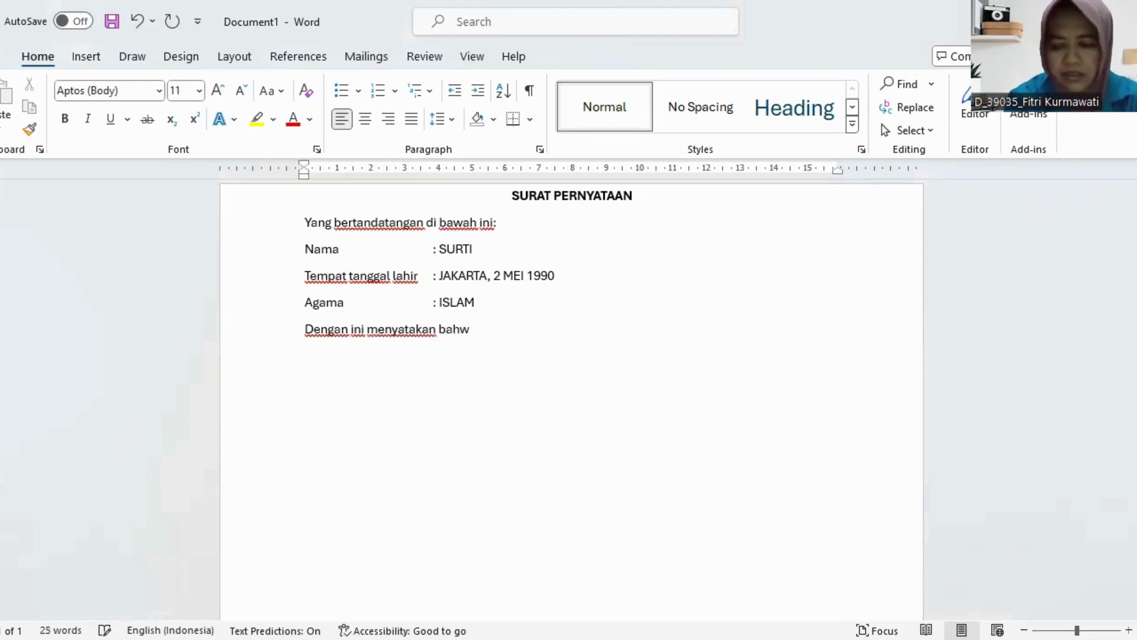
pyautogui.press('BackSpace')
pyautogui.press('BackSpace')
pyautogui.press('BackSpace')
pyautogui.press('BackSpace')
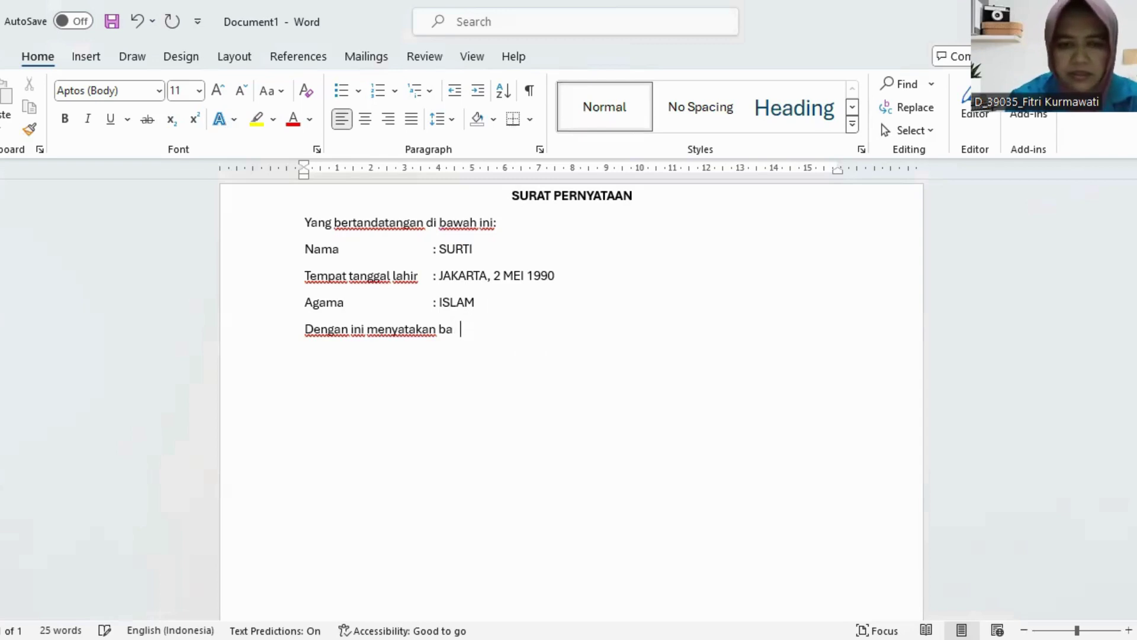
pyautogui.write('en')
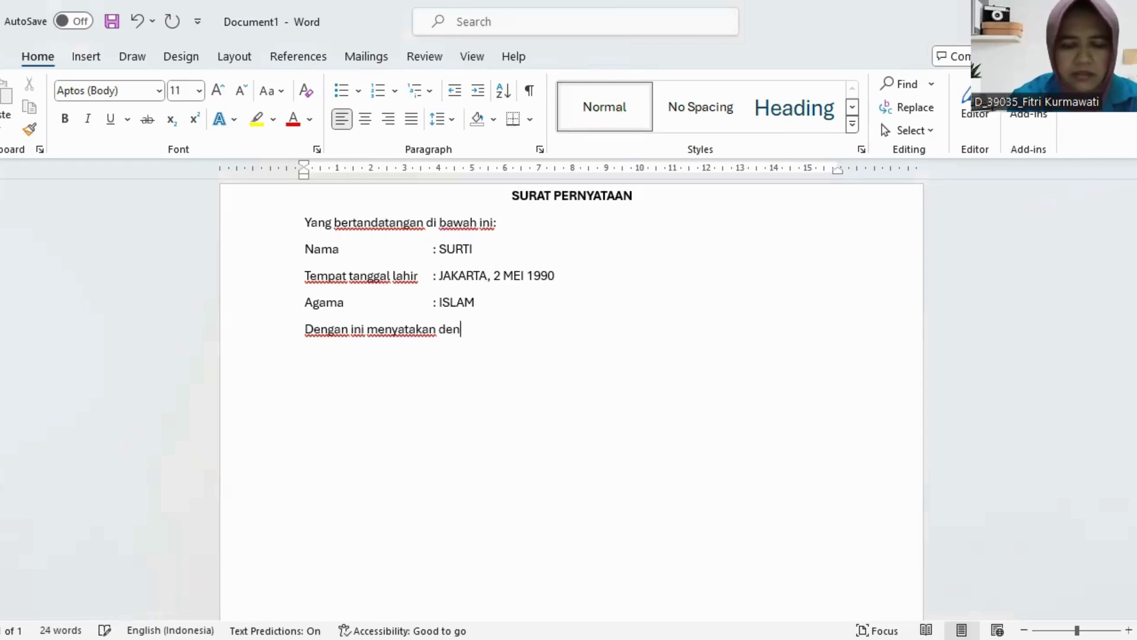
pyautogui.write('gan sesungguhnya')
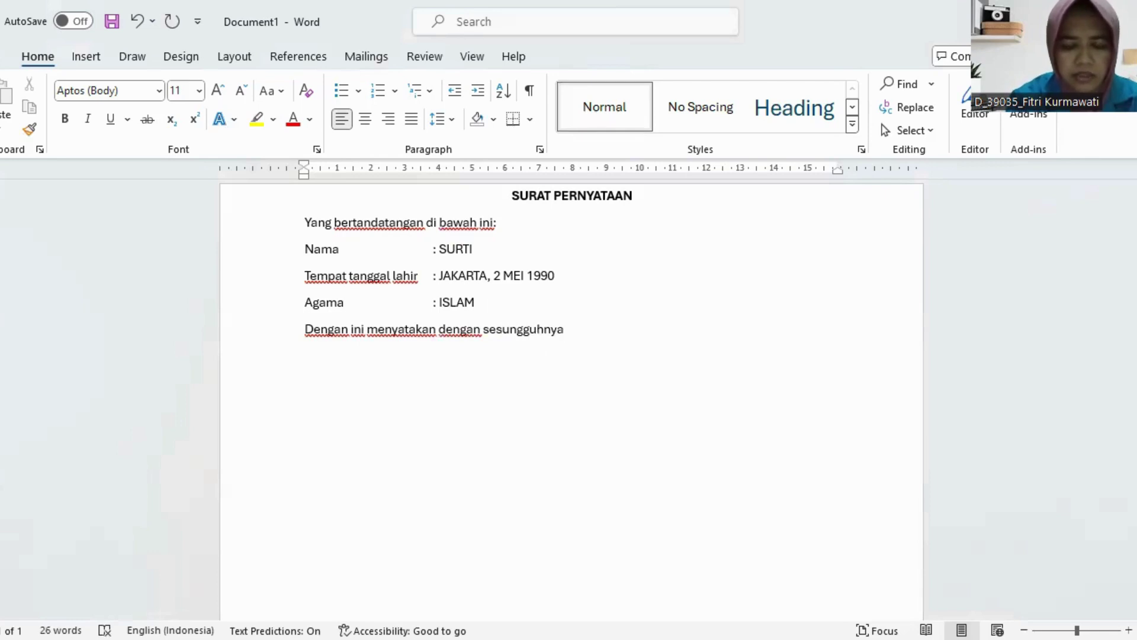
pyautogui.write(' bahw')
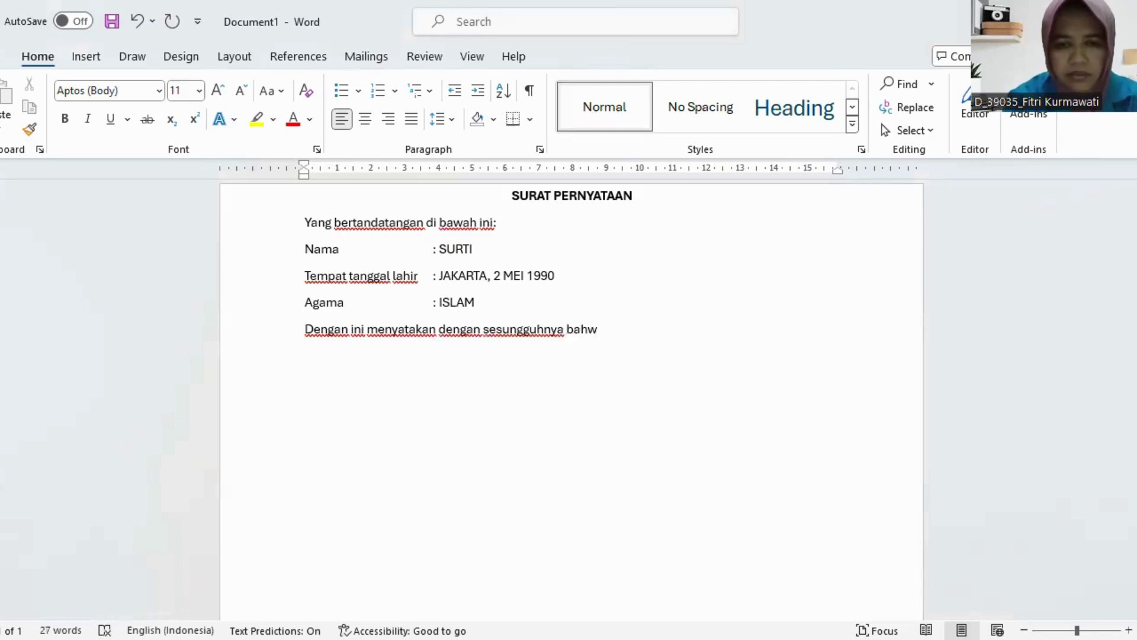
pyautogui.write('a')
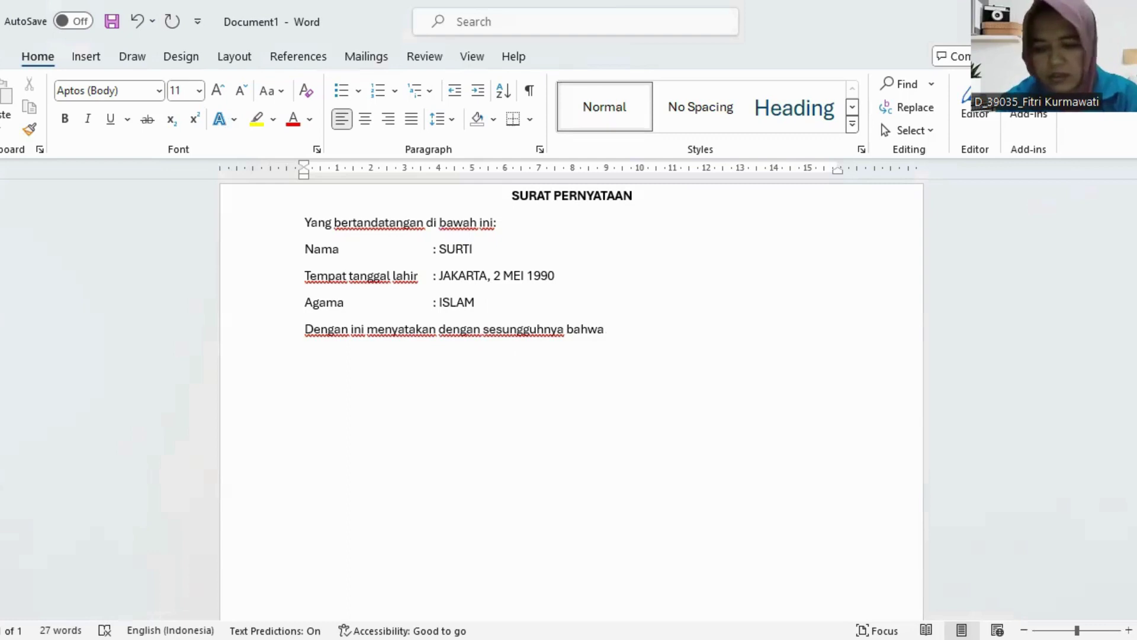
pyautogui.write(' saya')
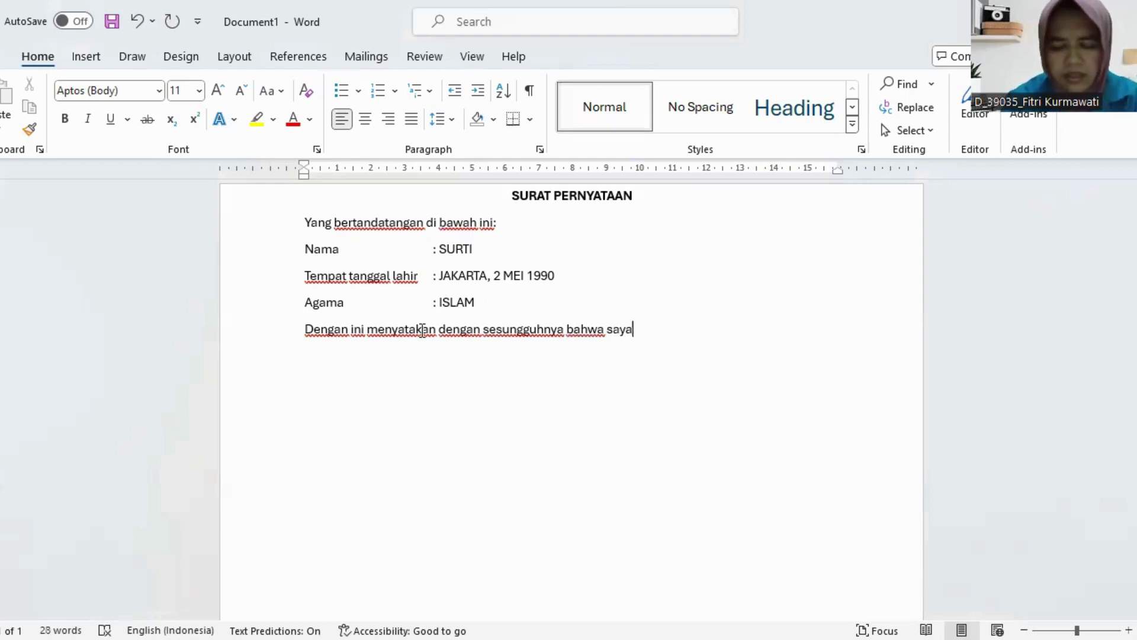
pyautogui.write(':')
pyautogui.press('Return')
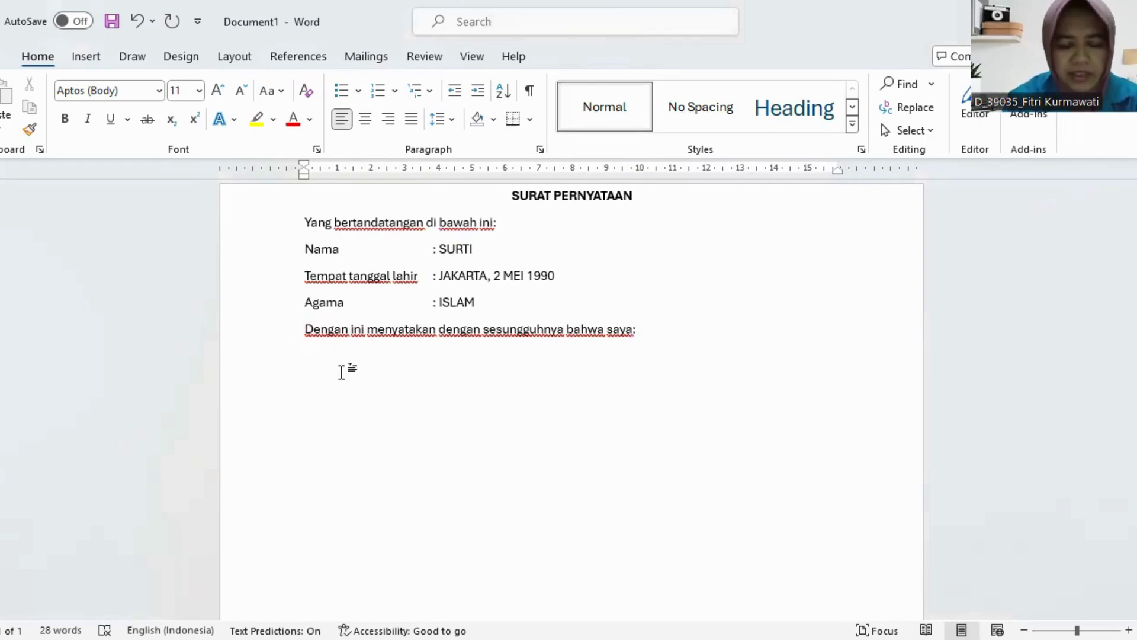
pyautogui.write('1,')
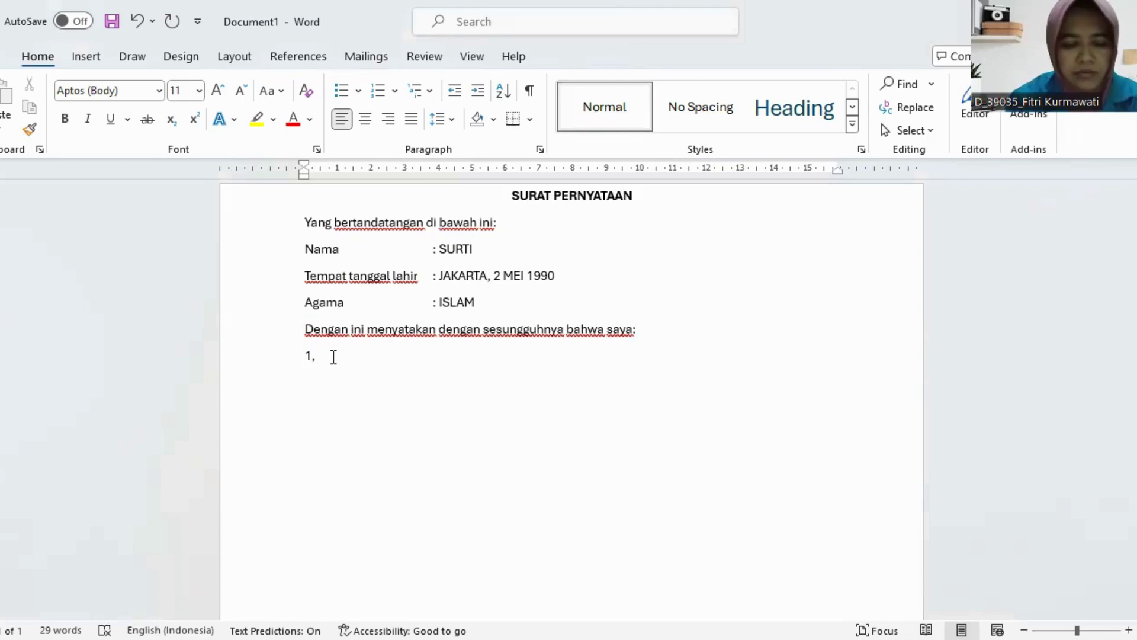
pyautogui.write('saya')
pyautogui.press('Return')
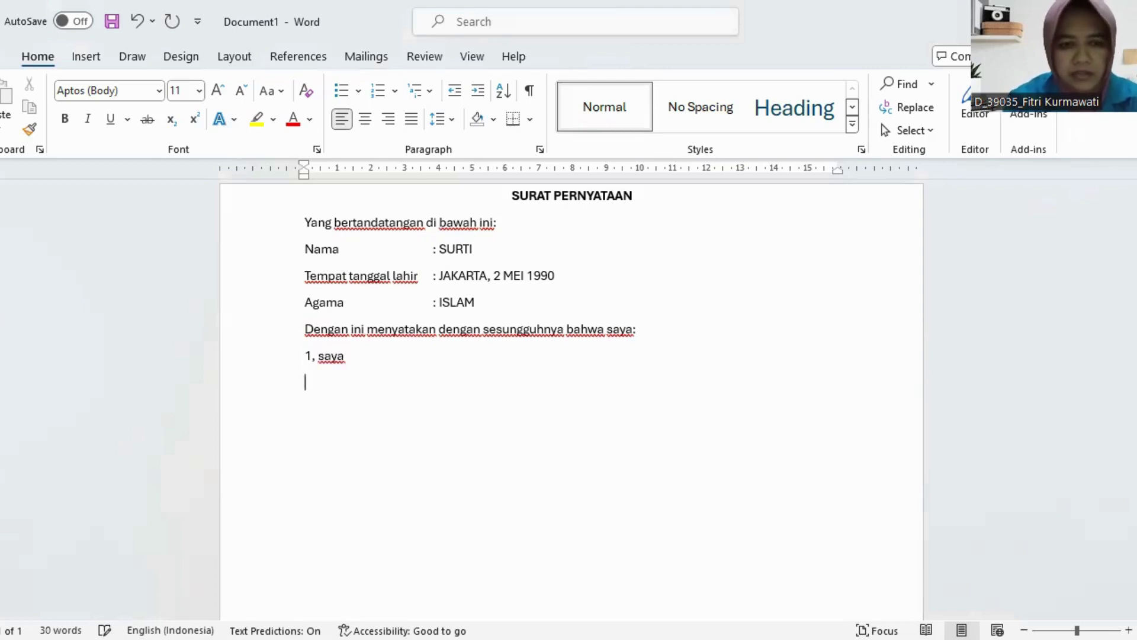
pyautogui.write('2. sauaua')
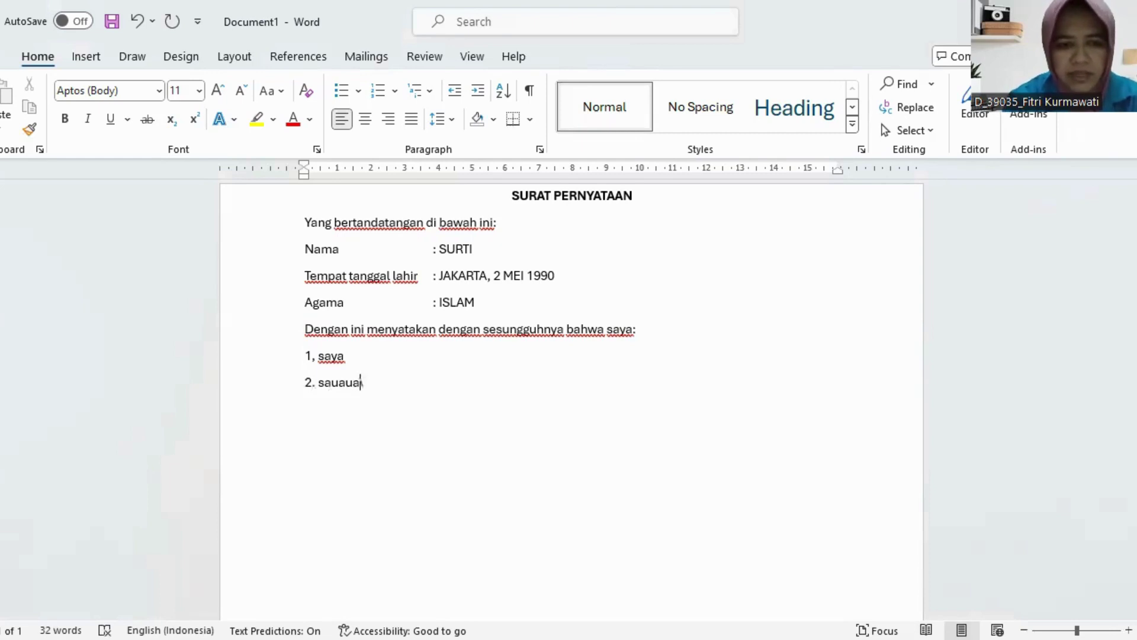
pyautogui.write('\\\\\\')
pyautogui.press('BackSpace')
pyautogui.press('BackSpace')
pyautogui.press('BackSpace')
pyautogui.press('BackSpace')
pyautogui.press('BackSpace')
pyautogui.press('BackSpace')
pyautogui.press('BackSpace')
pyautogui.press('BackSpace')
pyautogui.press('BackSpace')
pyautogui.press('BackSpace')
pyautogui.press('BackSpace')
pyautogui.press('BackSpace')
pyautogui.press('BackSpace')
pyautogui.press('BackSpace')
pyautogui.press('BackSpace')
pyautogui.press('BackSpace')
pyautogui.press('BackSpace')
pyautogui.press('BackSpace')
pyautogui.press('BackSpace')
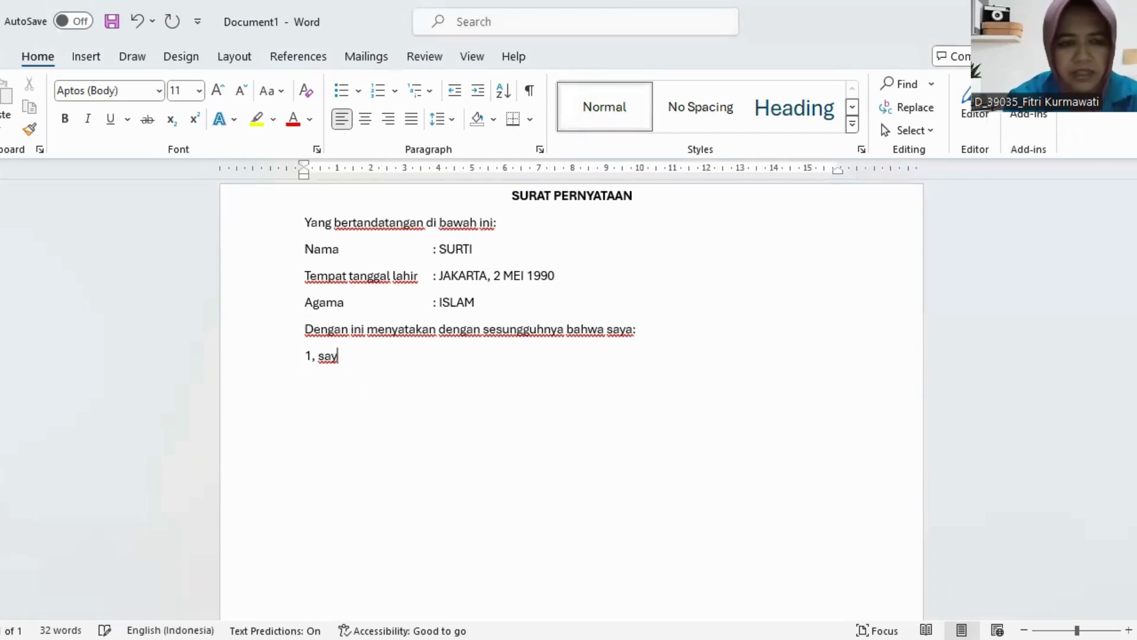
pyautogui.press('BackSpace')
pyautogui.press('BackSpace')
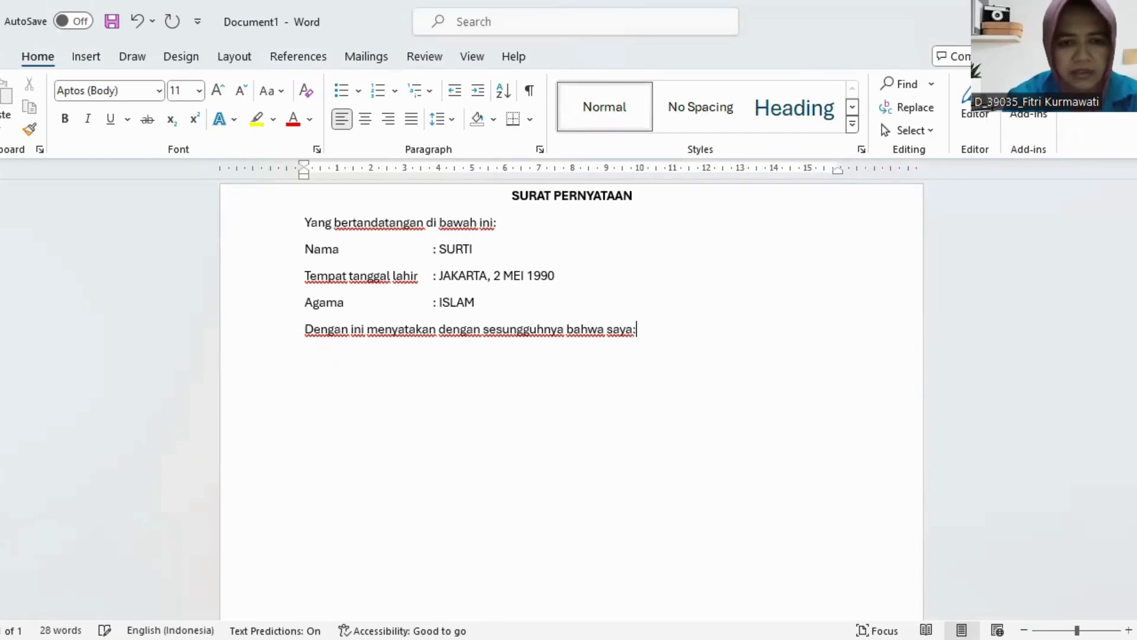
# Start an automatic 1. 2. 3. numbered list below the "bahwa saya:" line and shift its indent about 0.5 cm toward the left margin.
pyautogui.press('Return')
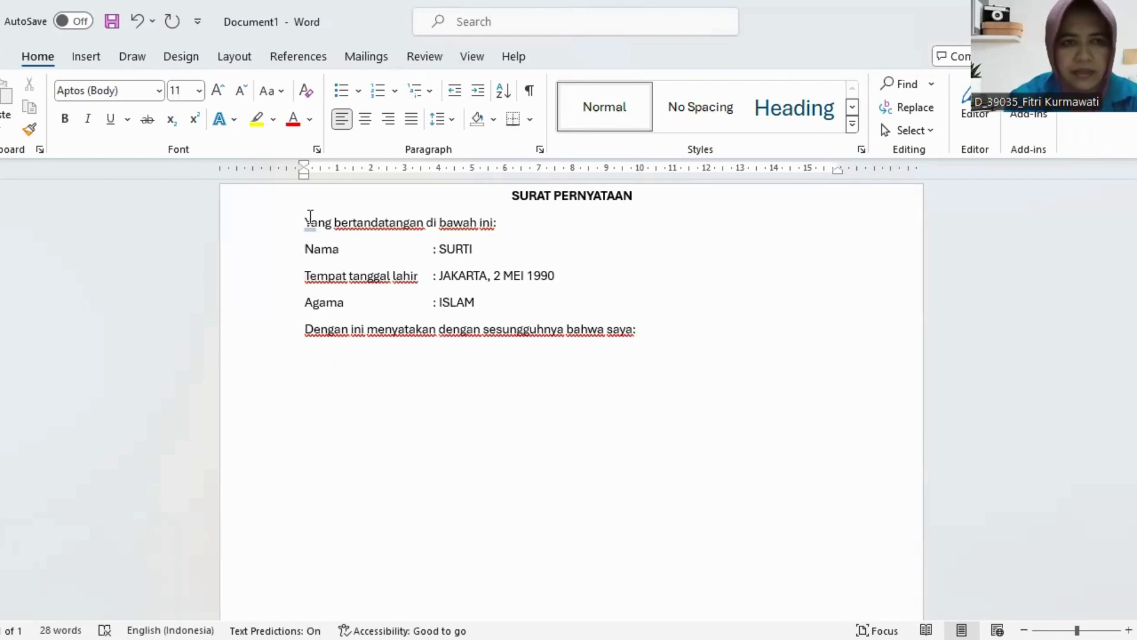
pyautogui.click(397, 94)
pyautogui.click(397, 95)
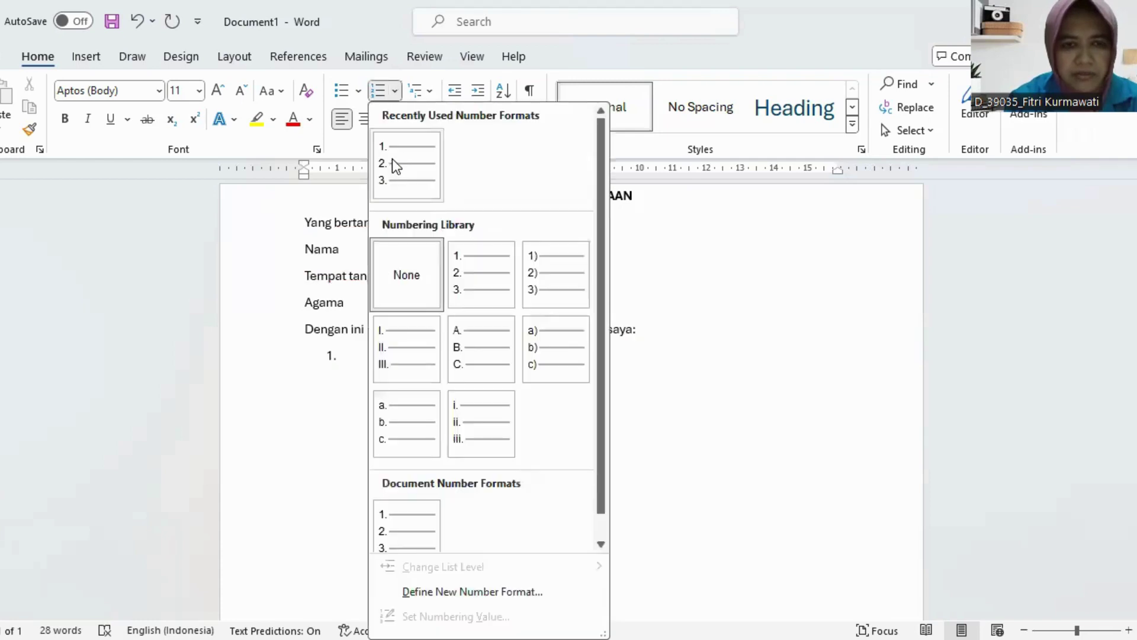
pyautogui.click(393, 166)
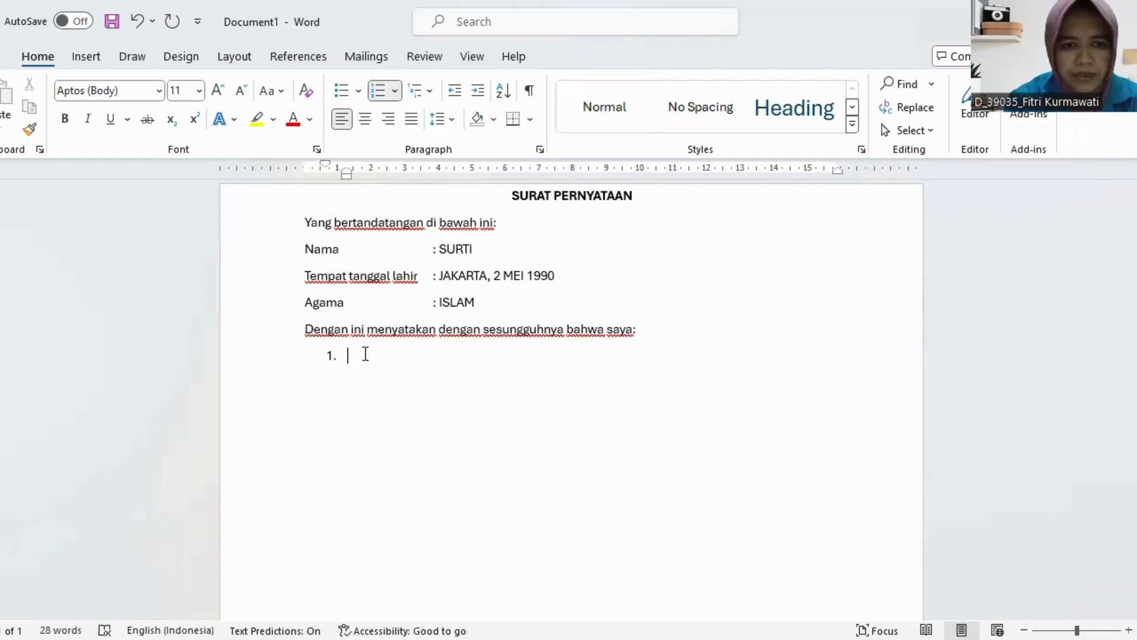
pyautogui.moveTo(346, 177); pyautogui.dragTo(324, 179)
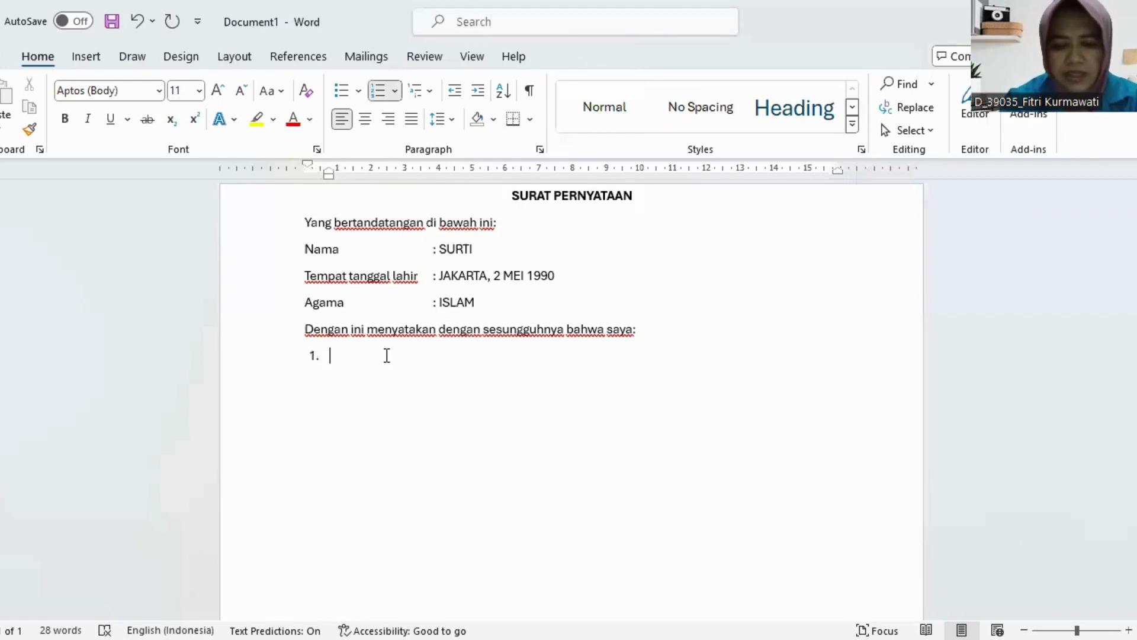
# Write the first numbered declaration as "Tidak pernah dipidana dengan pidana penjaraberdasarkan putusan pengadilan".
pyautogui.write('Tidak')
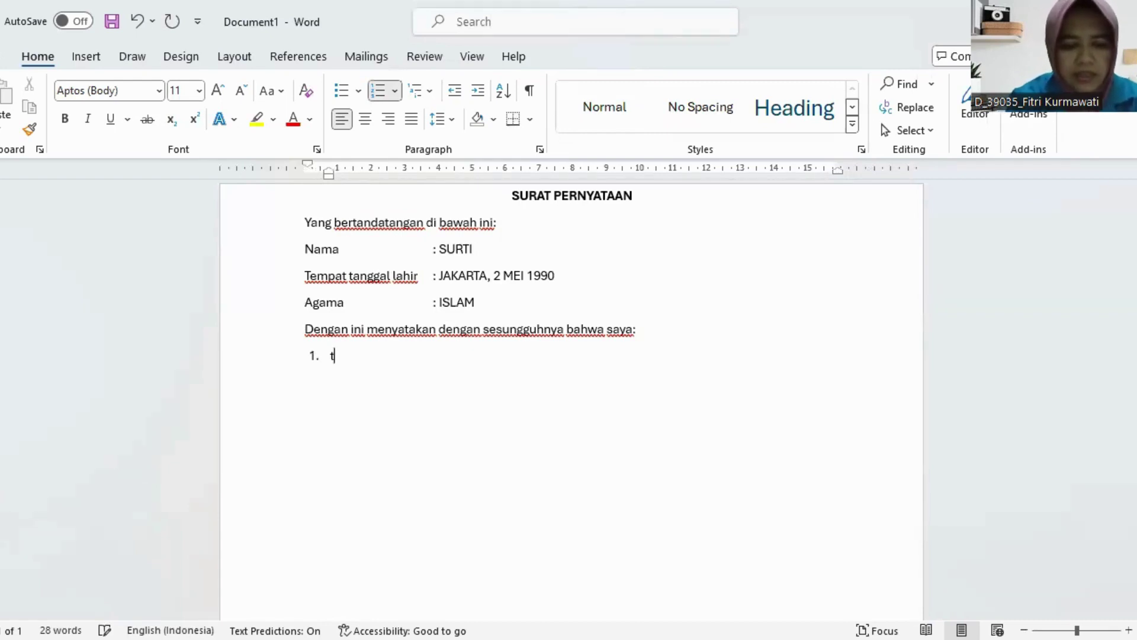
pyautogui.write(' pernah ')
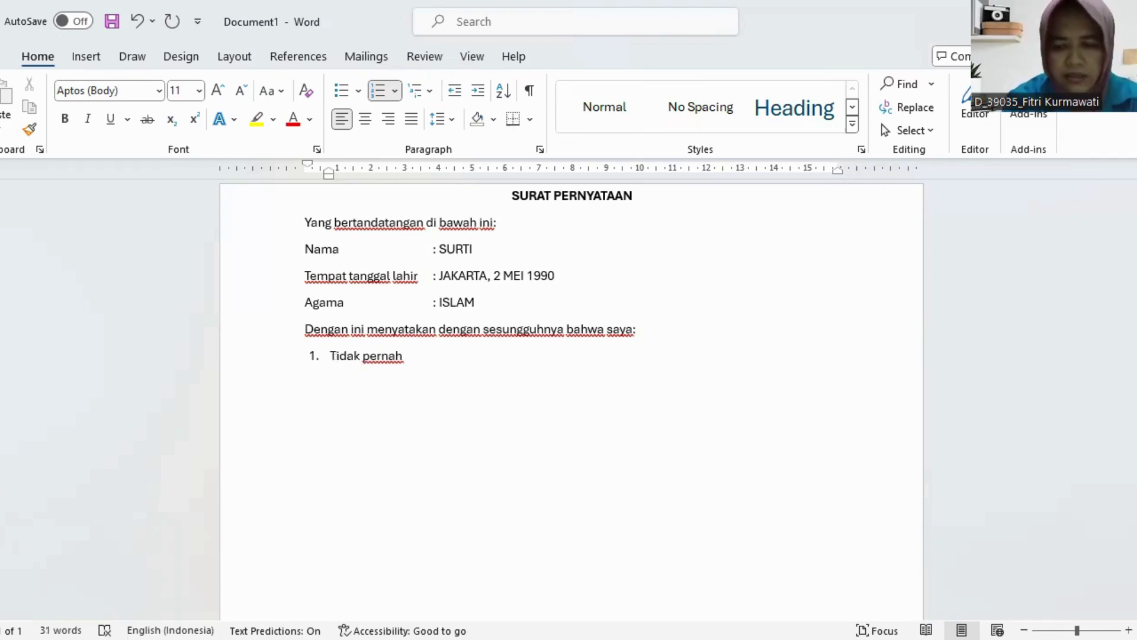
pyautogui.write('dip')
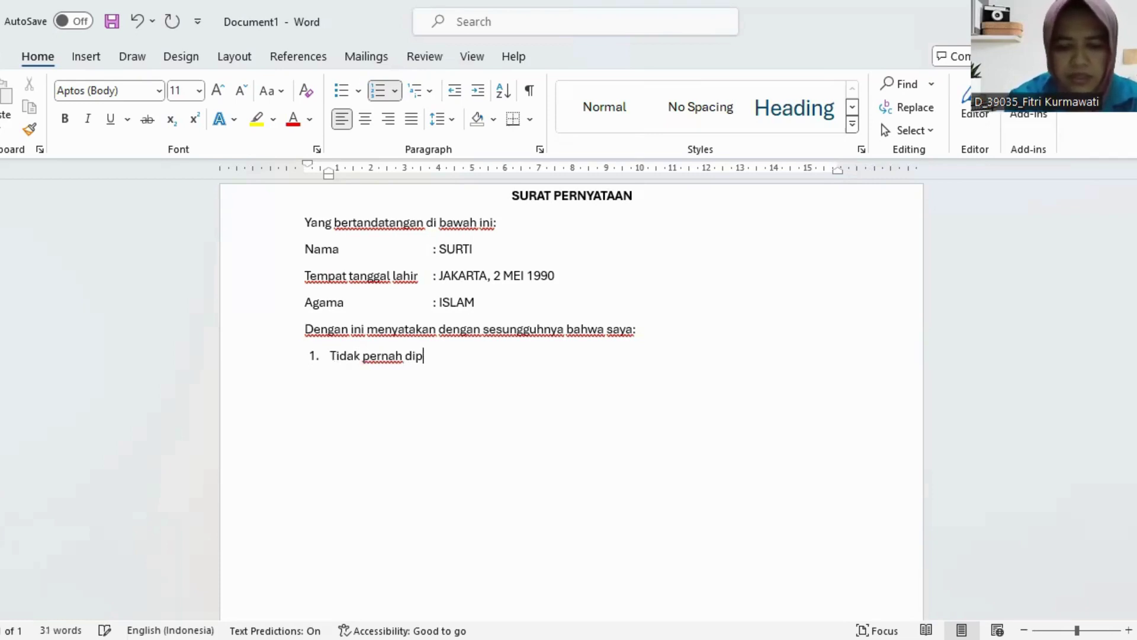
pyautogui.write('idana dengan')
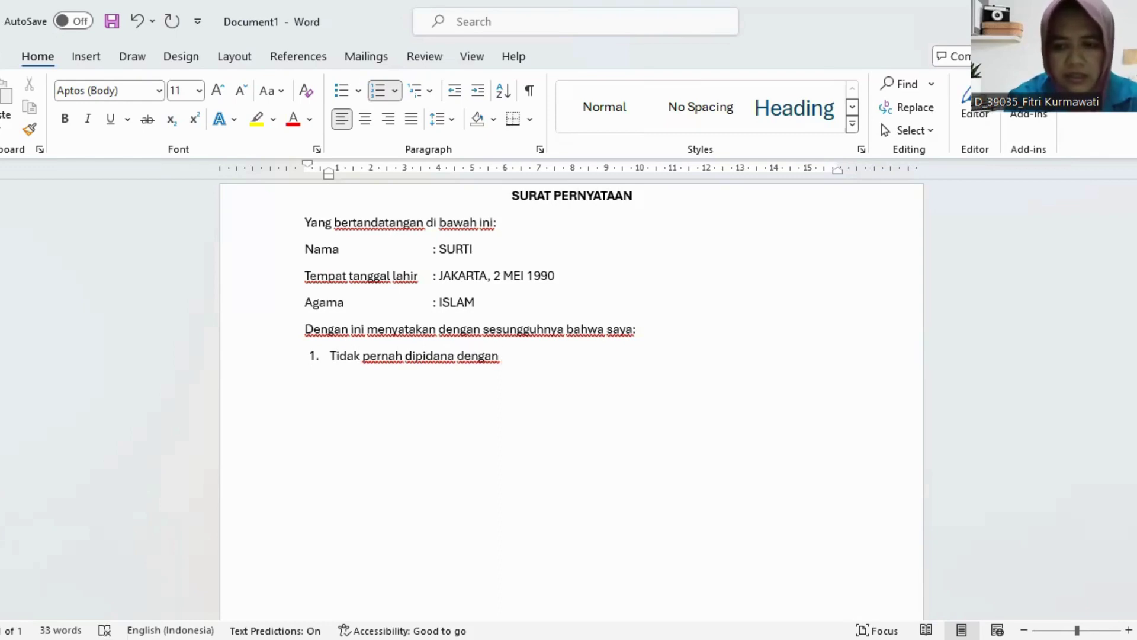
pyautogui.write(' p')
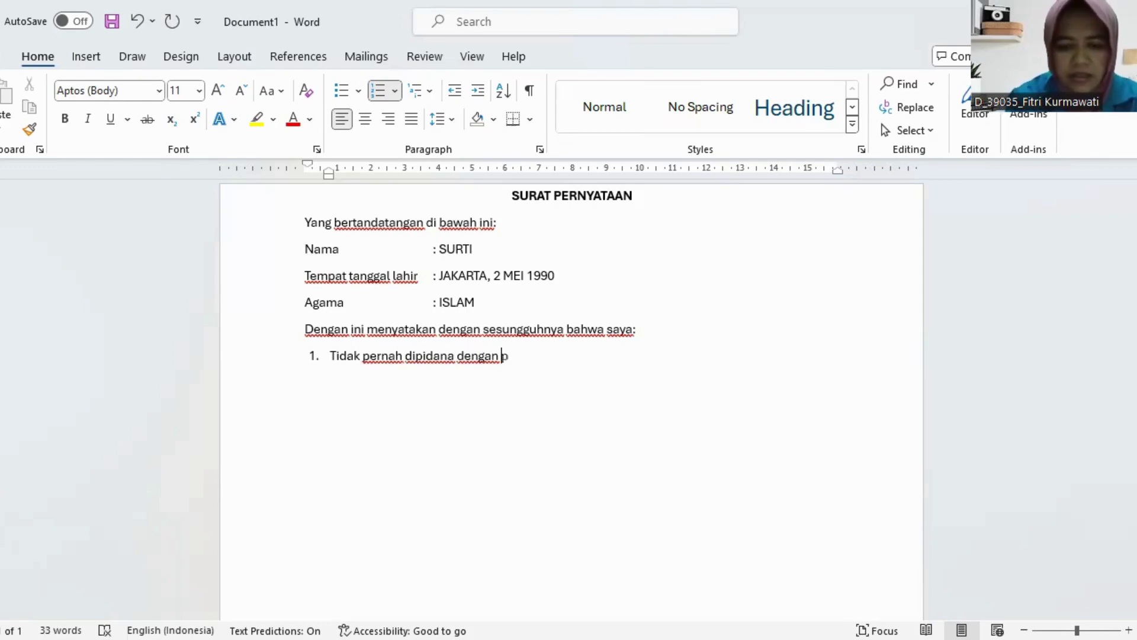
pyautogui.write('idana per')
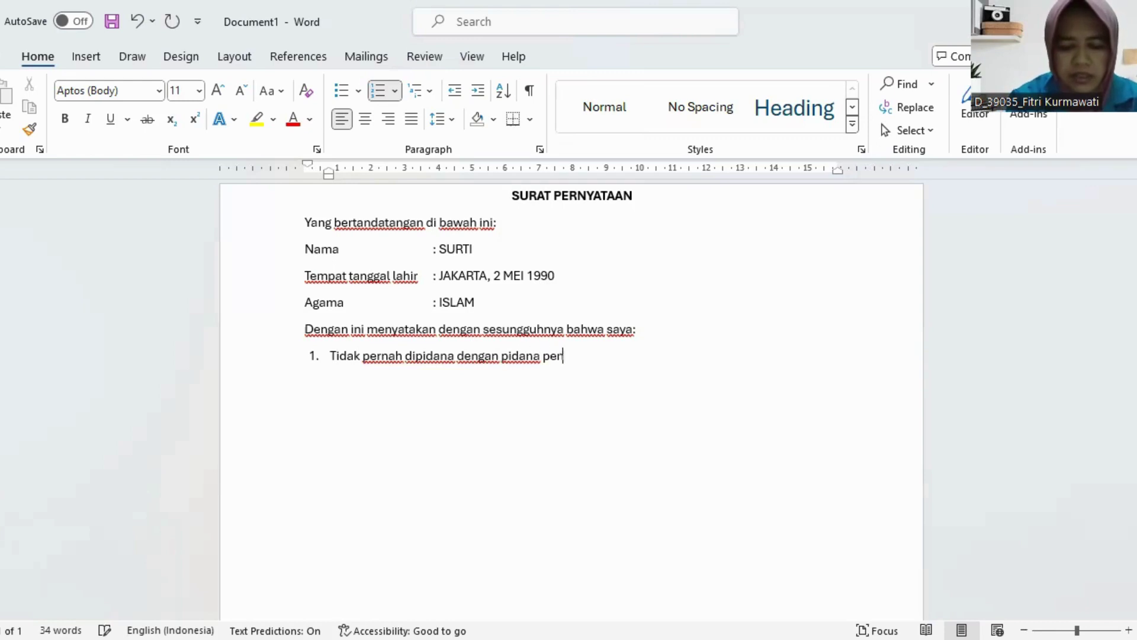
pyautogui.press('BackSpace')
pyautogui.write('njara')
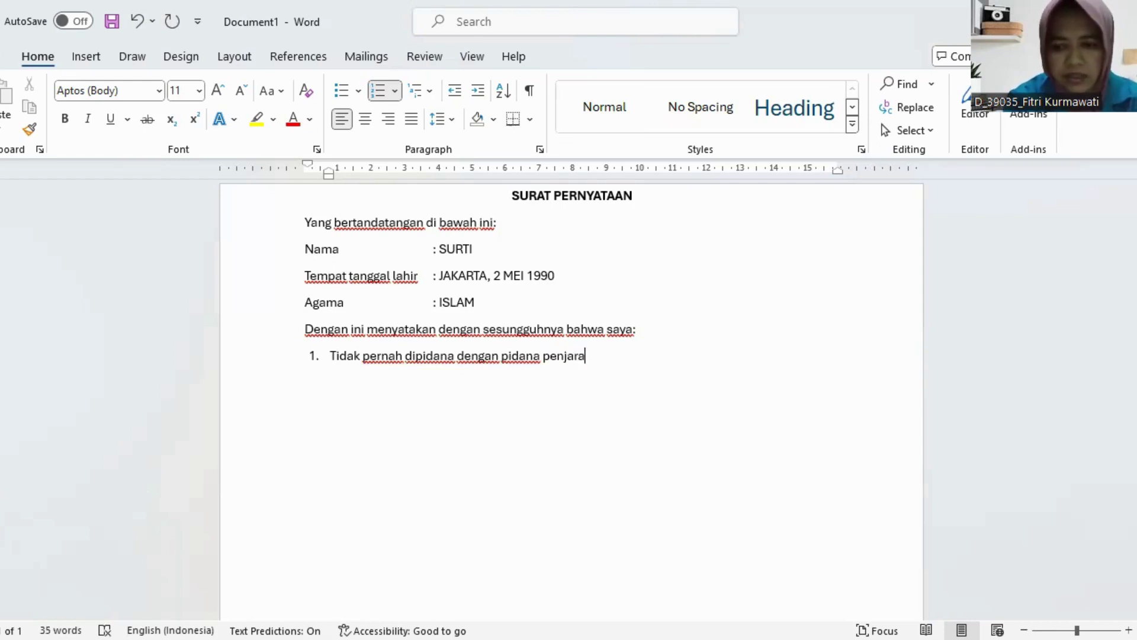
pyautogui.write('berdasarkan')
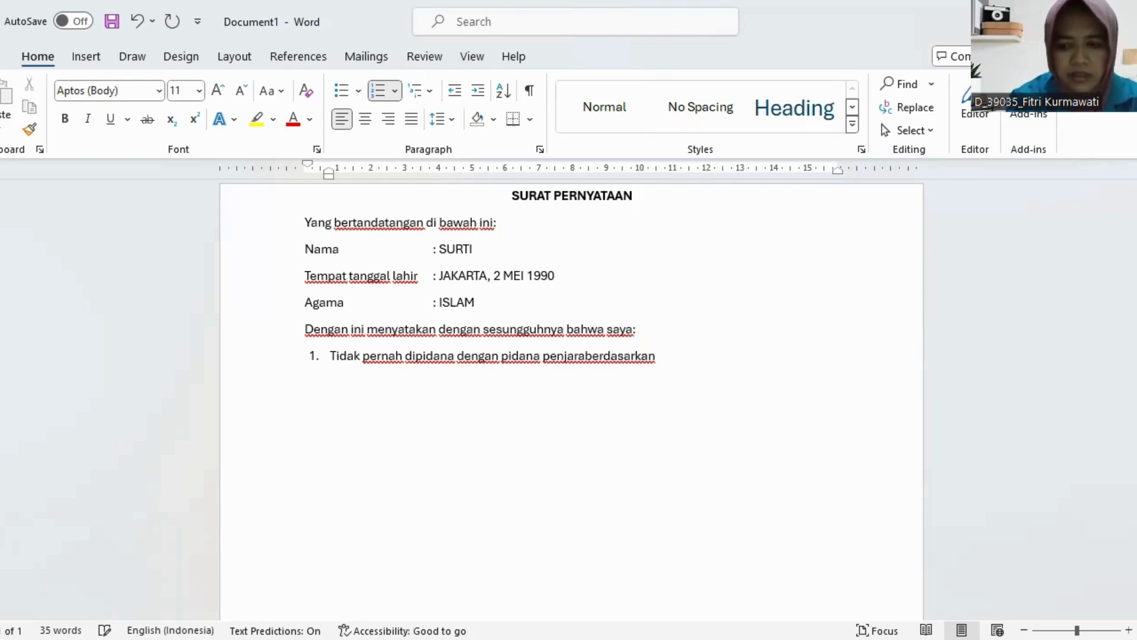
pyautogui.write(' putusan ')
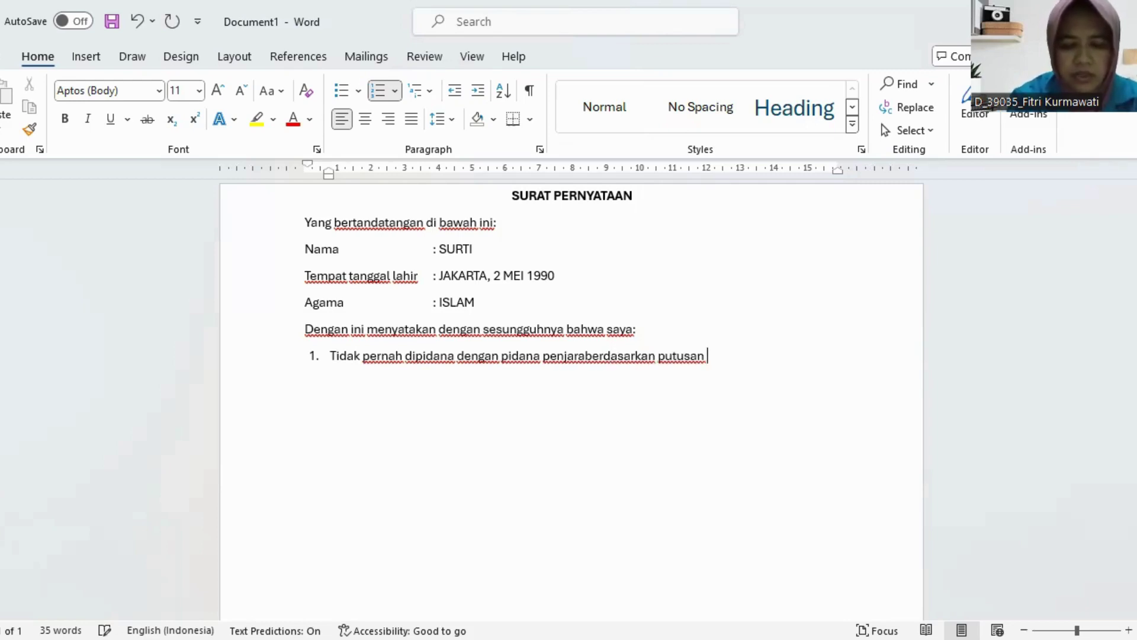
pyautogui.write('pengadilan')
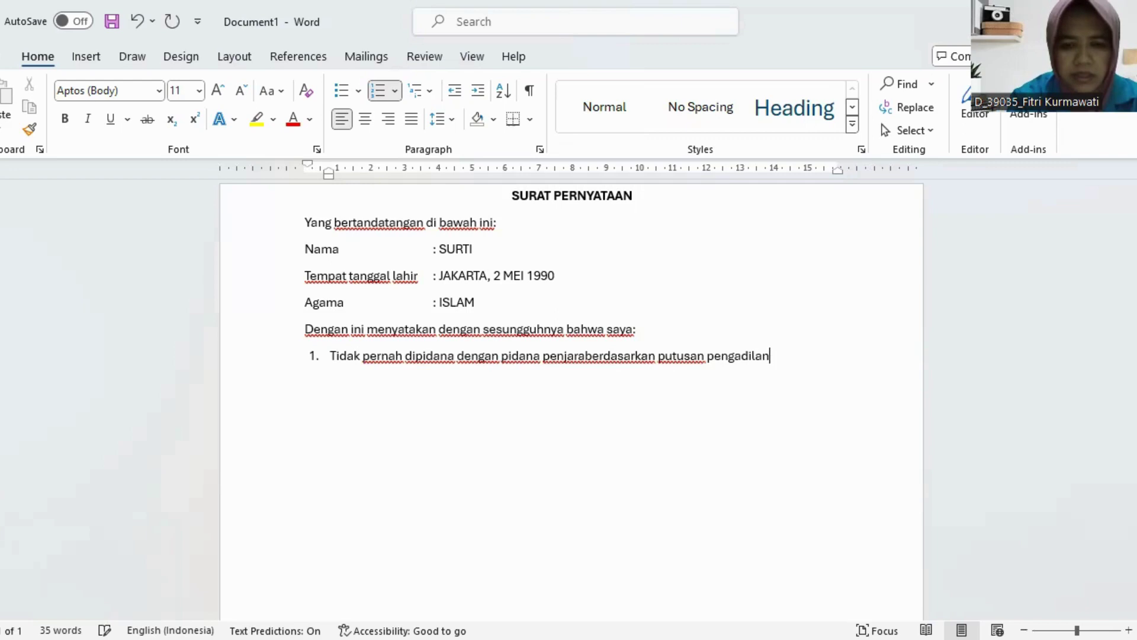
# Add a second numbered declaration reading "Tidak menjadi anggota partai politik/ pengurus partai politik".
pyautogui.press('Return')
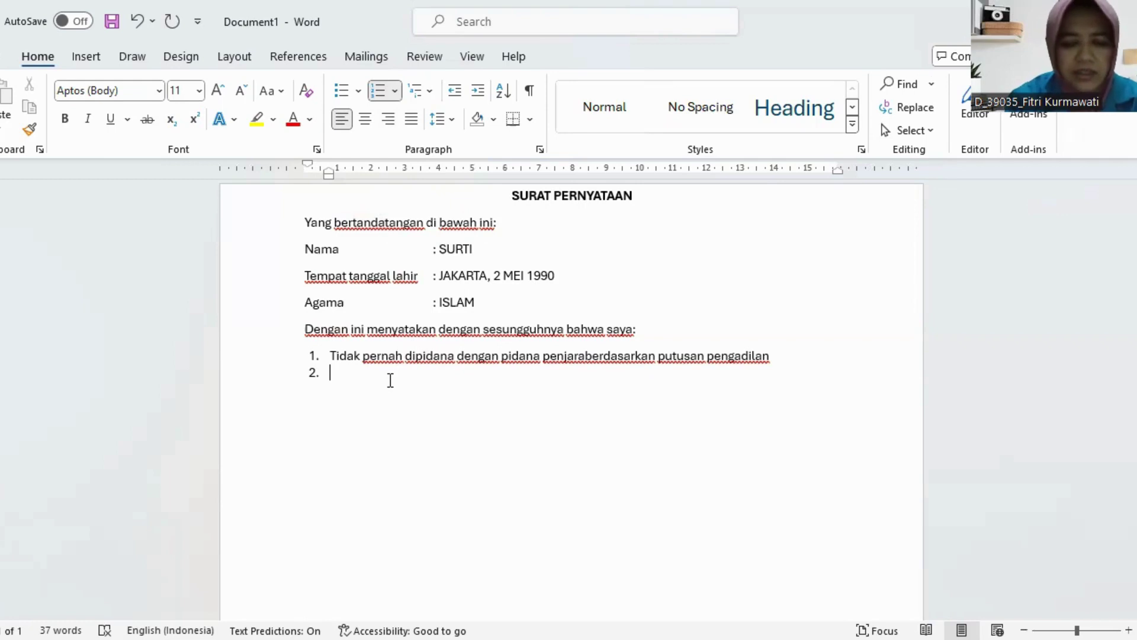
pyautogui.write('tidak')
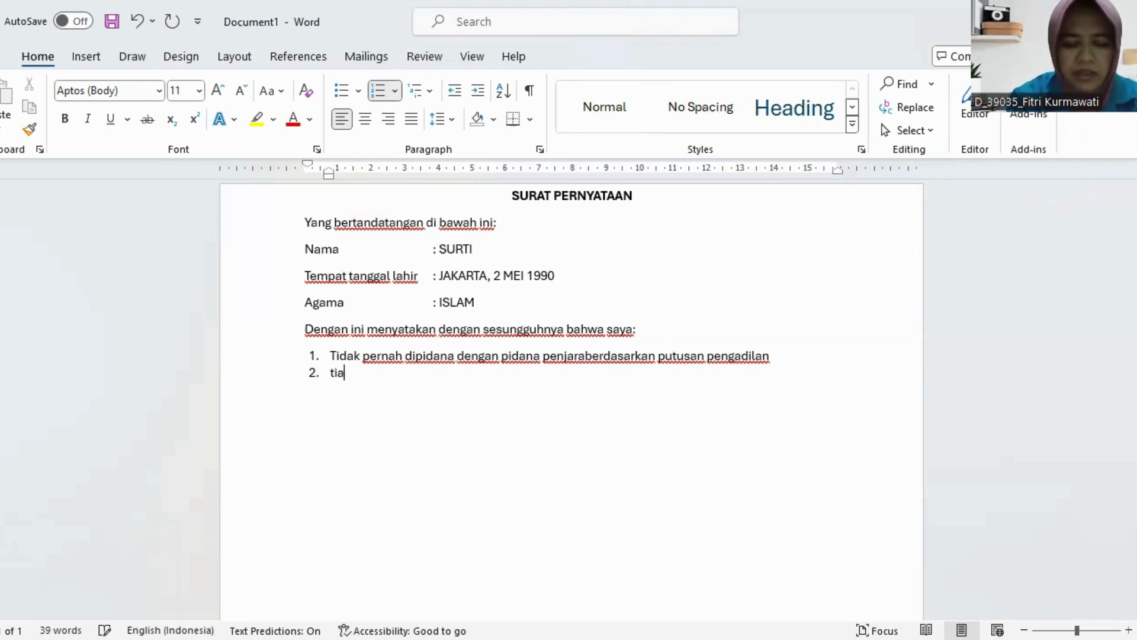
pyautogui.write(' men')
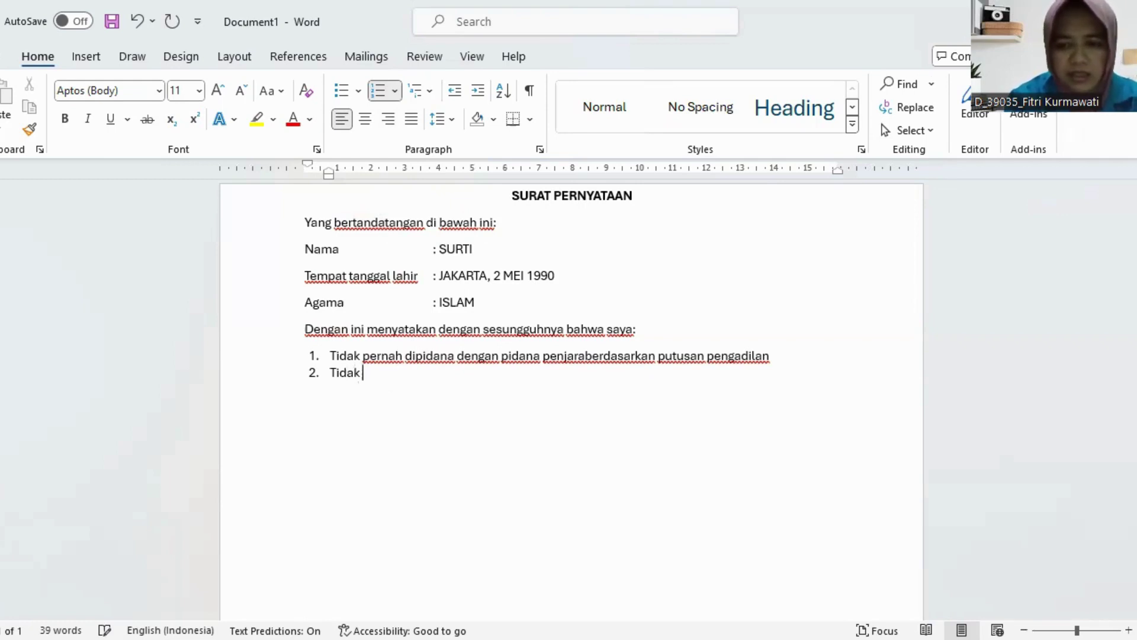
pyautogui.write('jadi ')
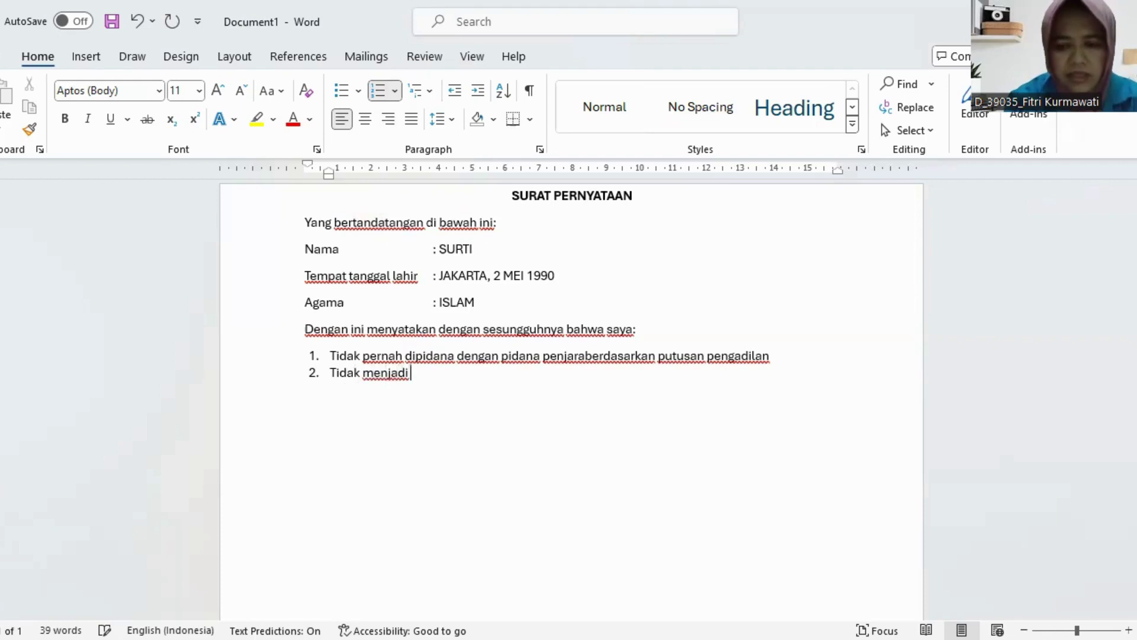
pyautogui.write('anggota ')
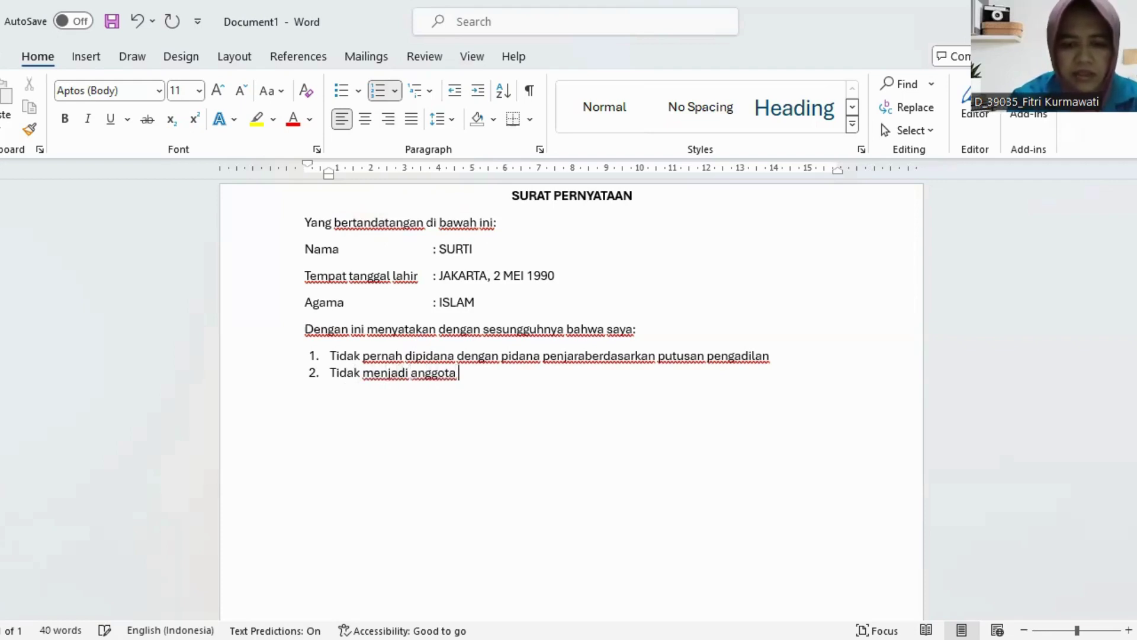
pyautogui.write('partai po')
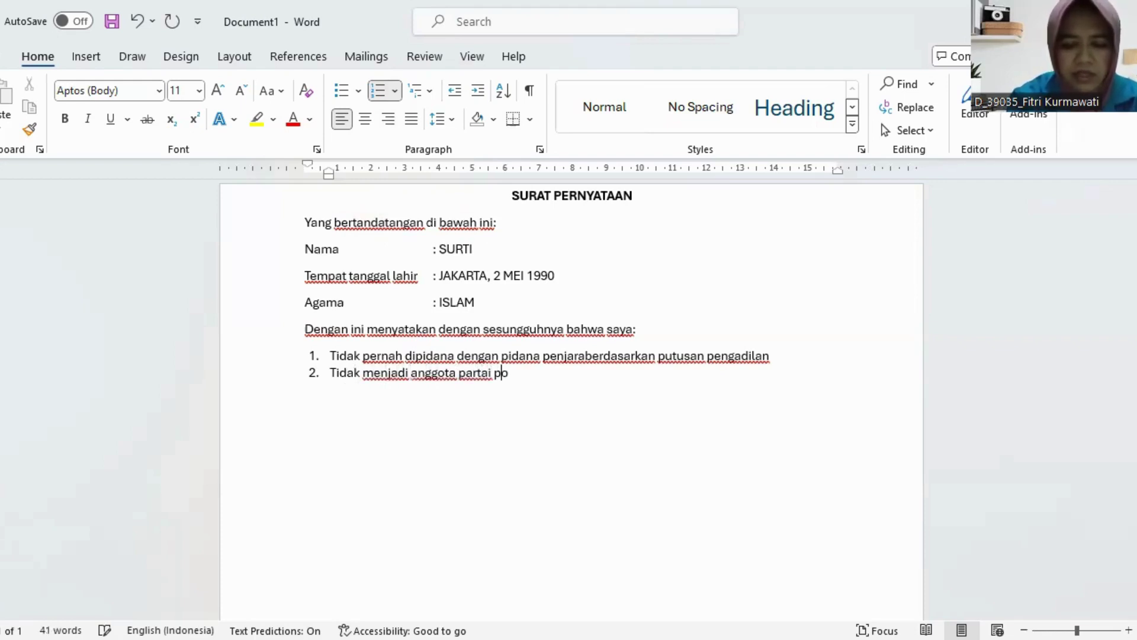
pyautogui.write('litik')
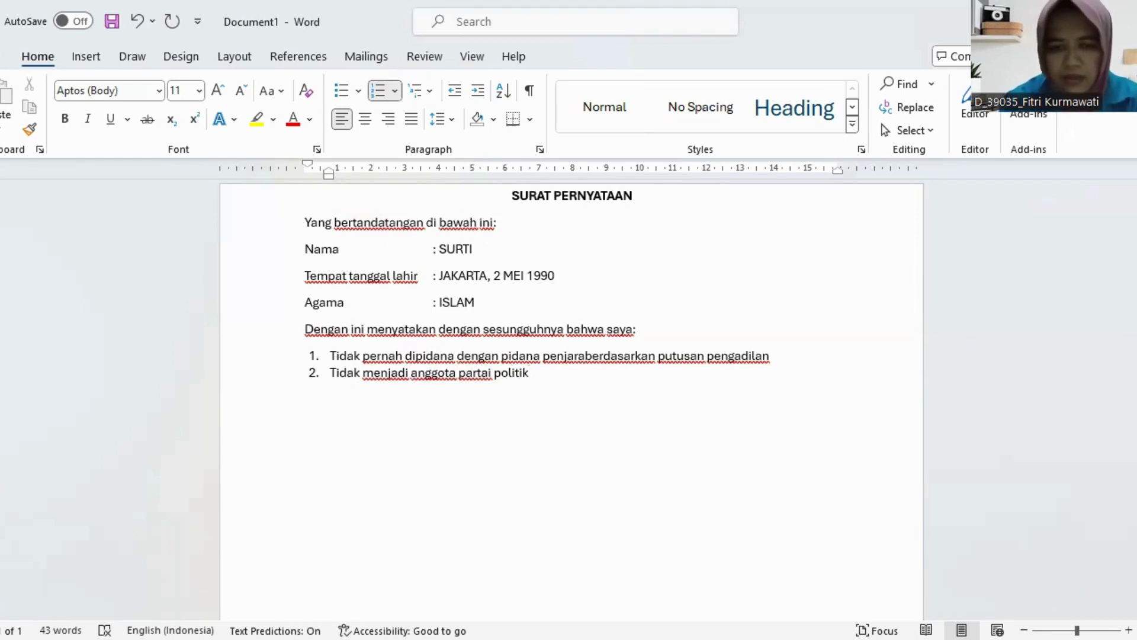
pyautogui.write('/ ')
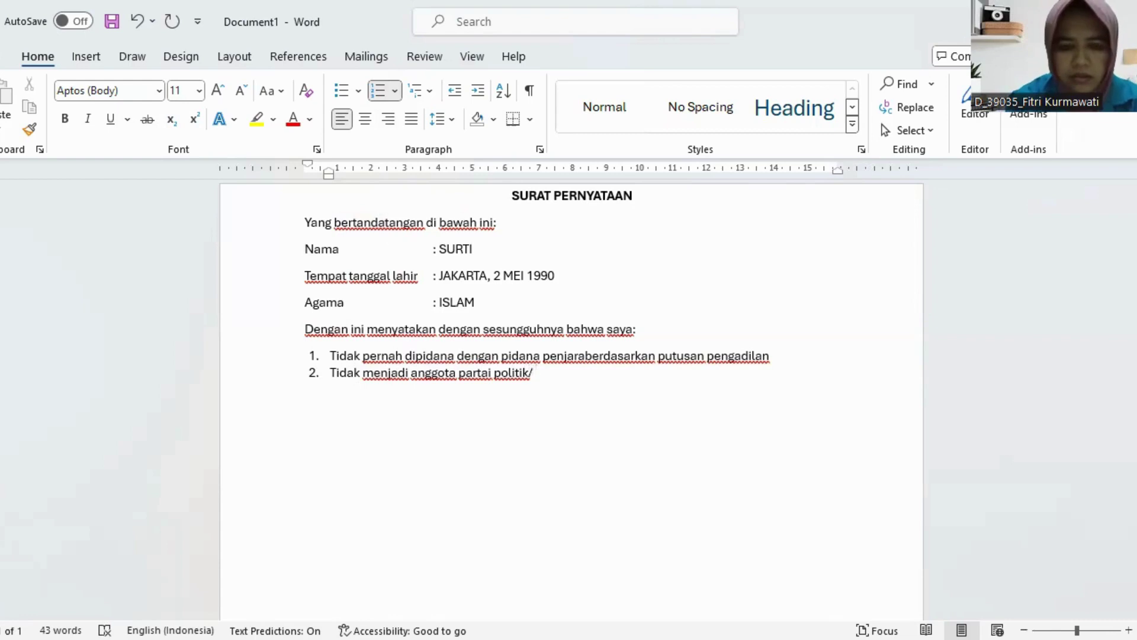
pyautogui.write('pengurus')
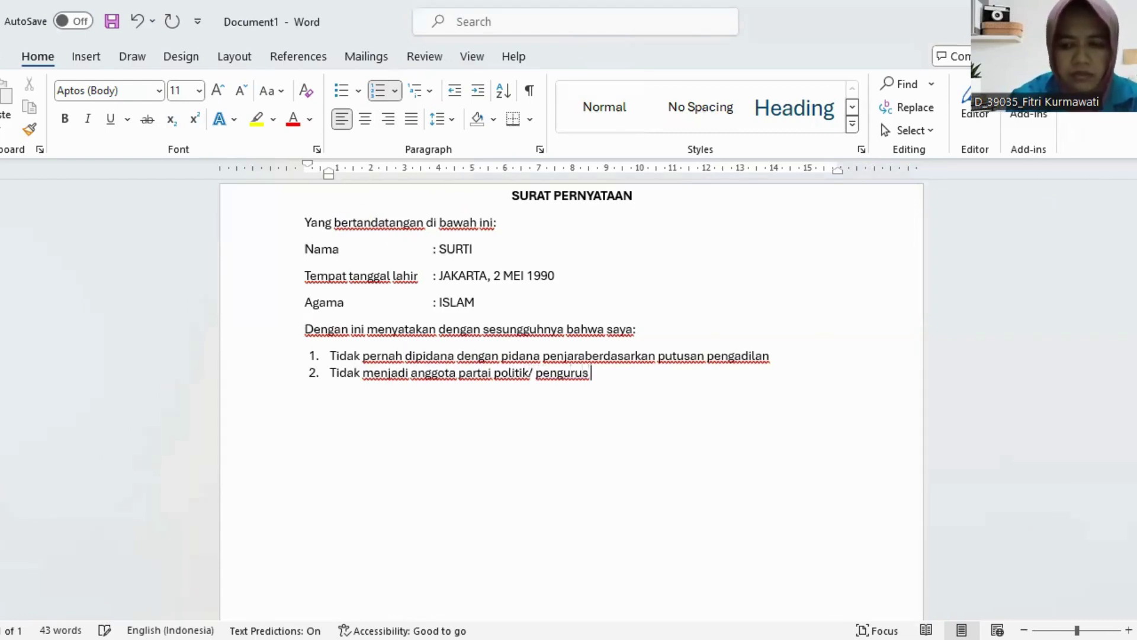
pyautogui.write(' partai ')
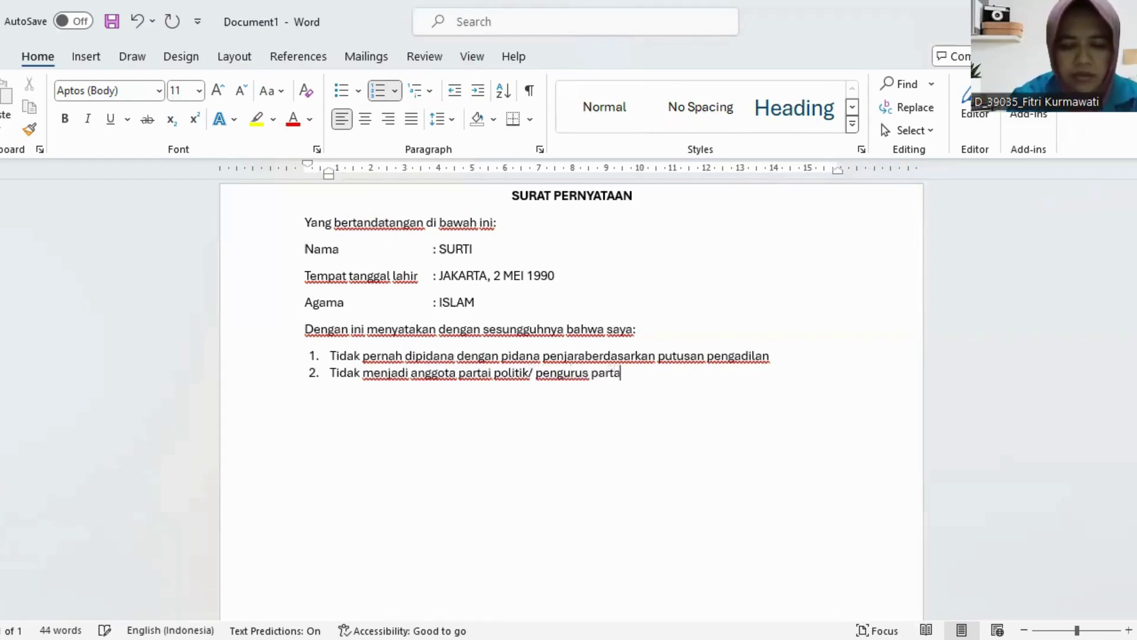
pyautogui.write('politik')
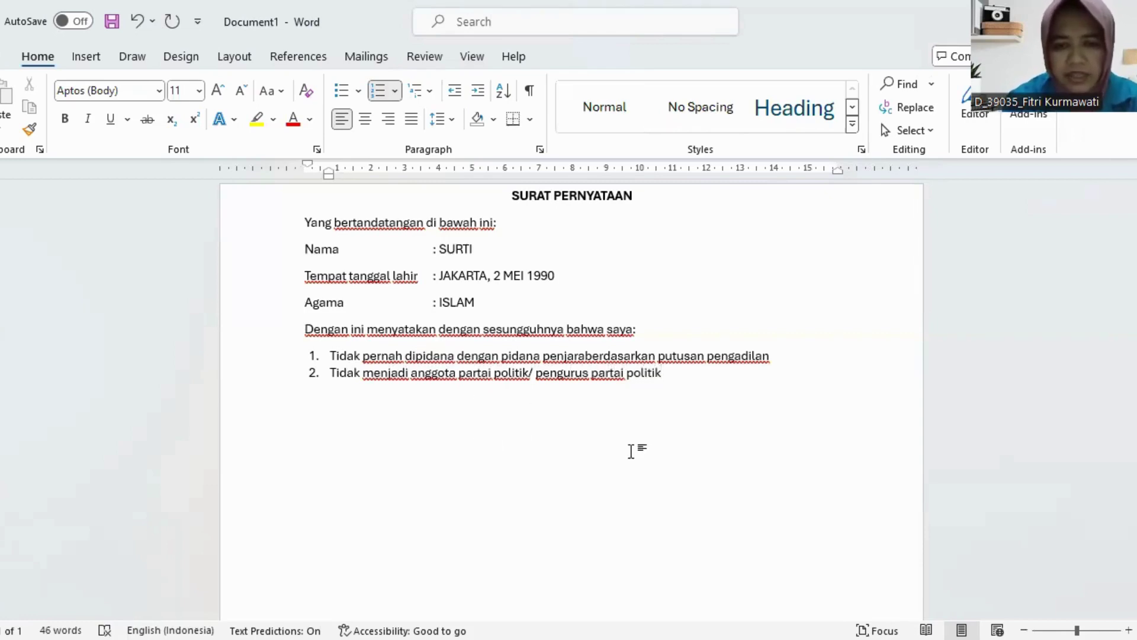
# Add numbered items 3 to 5 with the placeholder texts "X", "Xxxx" and "Xxxx".
pyautogui.press('Return')
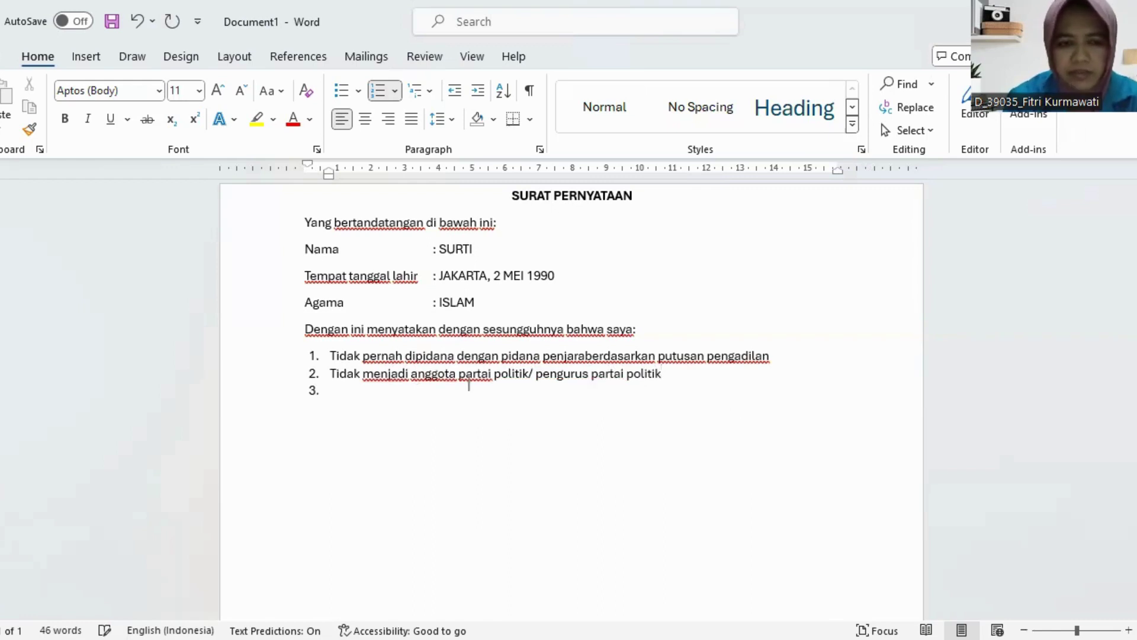
pyautogui.write('x')
pyautogui.press('Return')
pyautogui.write('x')
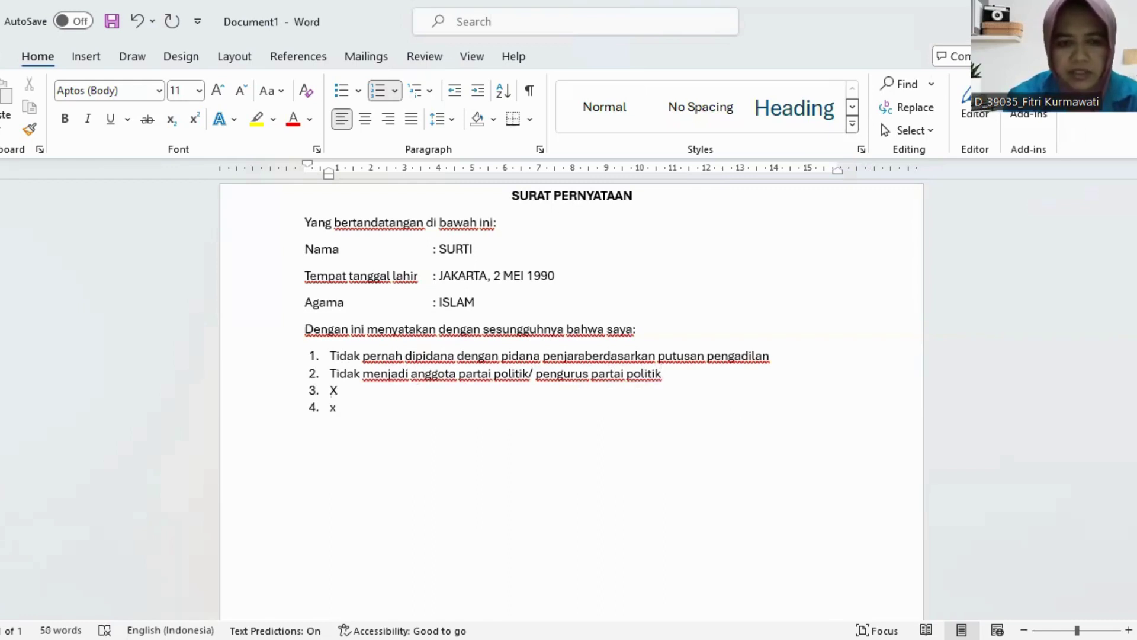
pyautogui.write('xxx')
pyautogui.press('Return')
pyautogui.write('xxxx')
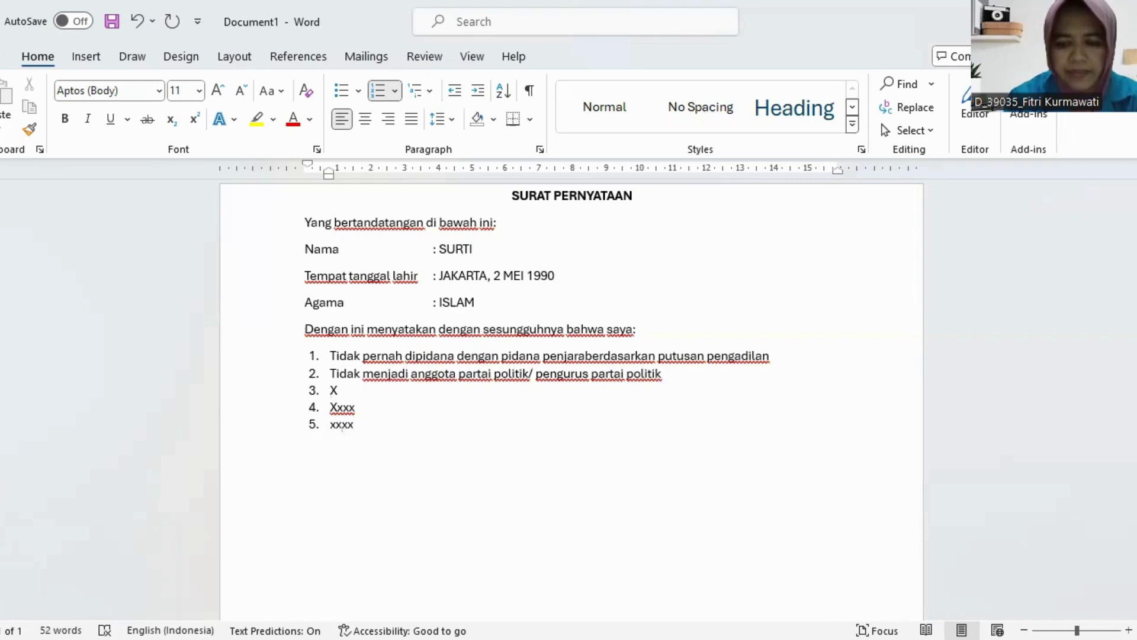
pyautogui.press('Return')
pyautogui.press('BackSpace')
pyautogui.press('BackSpace')
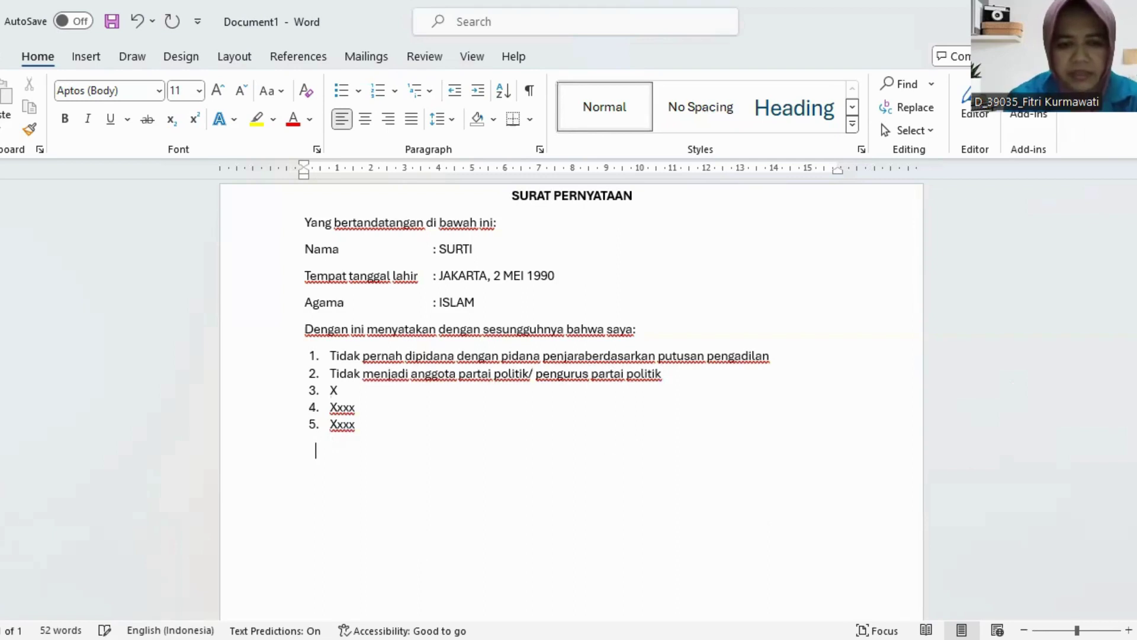
pyautogui.press('BackSpace')
pyautogui.press('BackSpace')
pyautogui.press('BackSpace')
pyautogui.press('BackSpace')
pyautogui.press('BackSpace')
pyautogui.press('BackSpace')
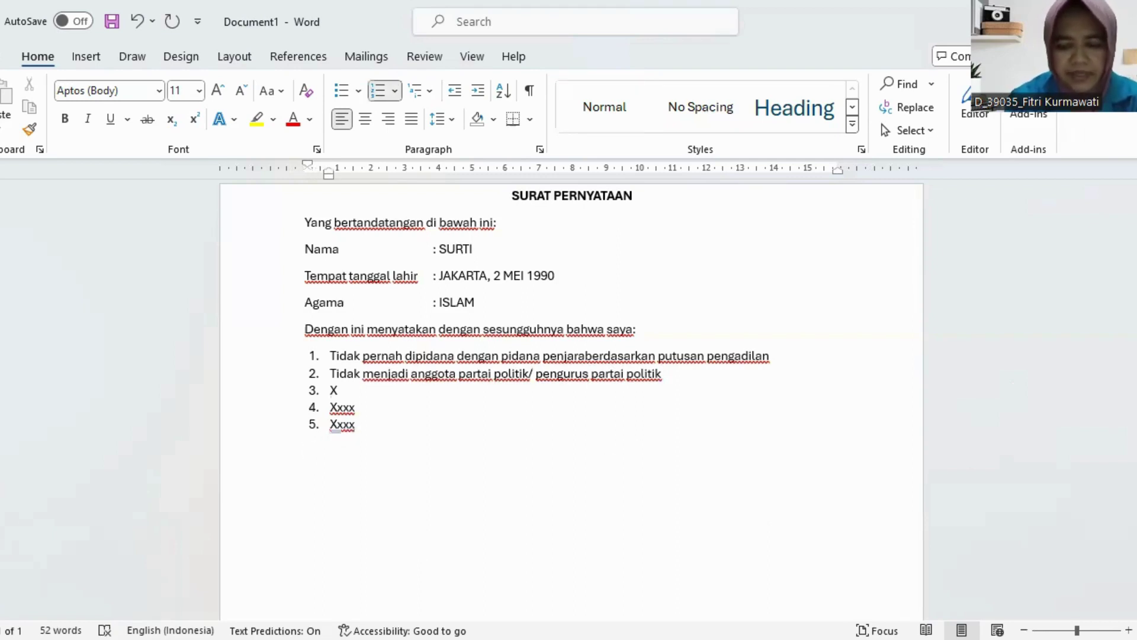
# End the numbered list with a plain line below item 5 and indent that line to about 11.5 cm.
pyautogui.press('Return')
pyautogui.press('BackSpace')
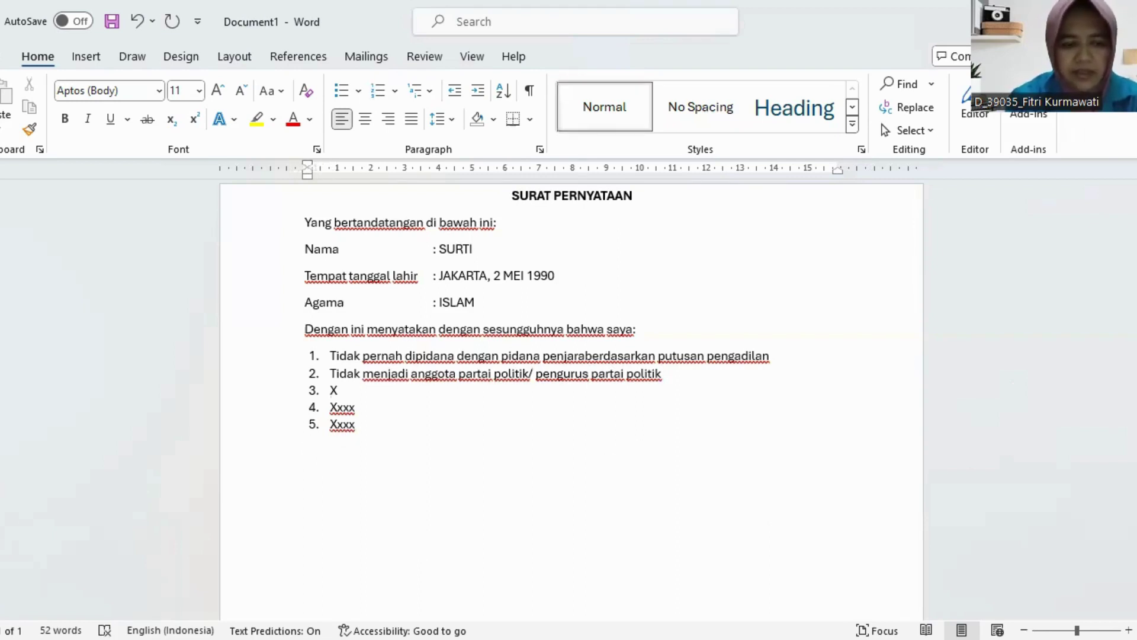
pyautogui.press('Tab')
pyautogui.press('Tab')
pyautogui.press('Tab')
pyautogui.press('Tab')
pyautogui.press('Tab')
pyautogui.press('Tab')
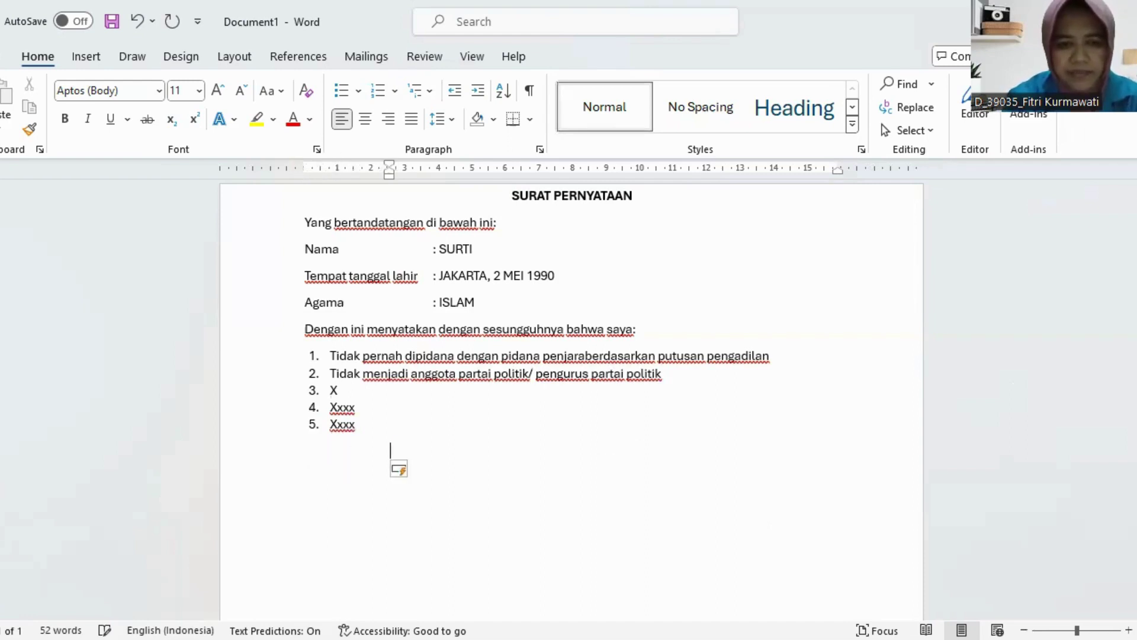
pyautogui.press('Tab')
pyautogui.press('Tab')
pyautogui.press('Tab')
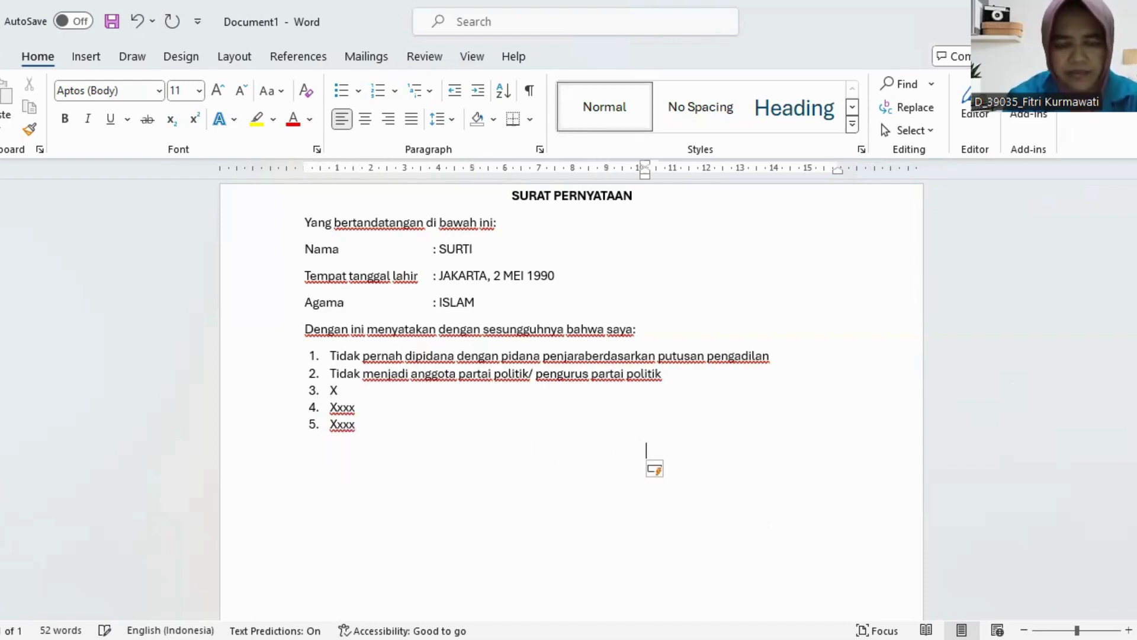
pyautogui.press('Tab')
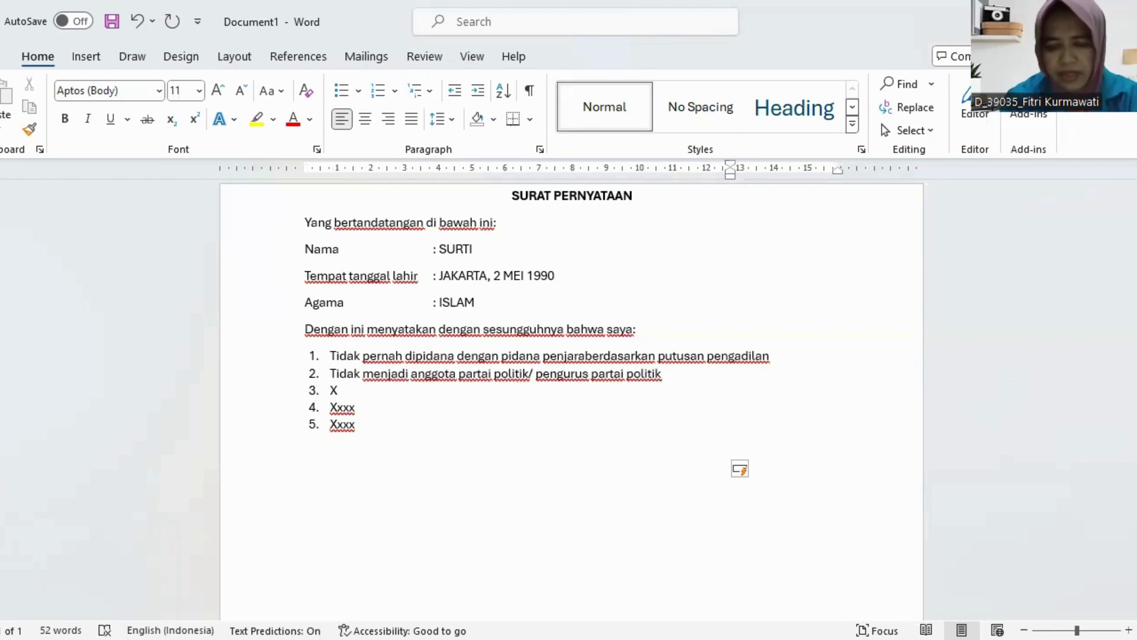
pyautogui.press('BackSpace')
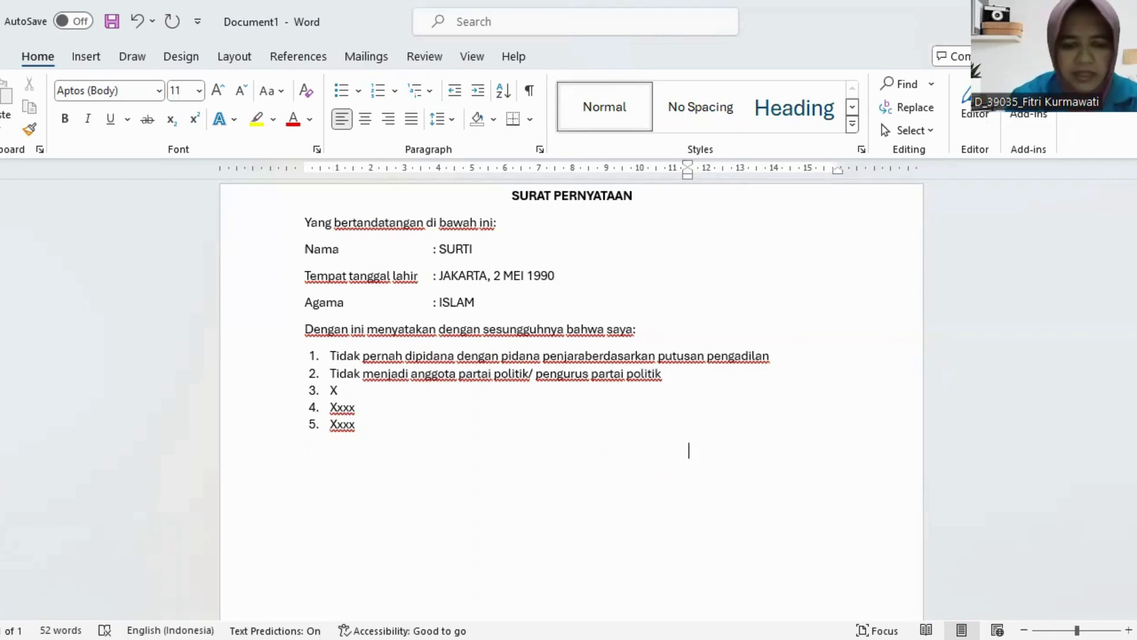
# Write the place and date line "JAKARTA, 2 MEI 2024" on the indented line below the numbered list.
pyautogui.write('JAKA')
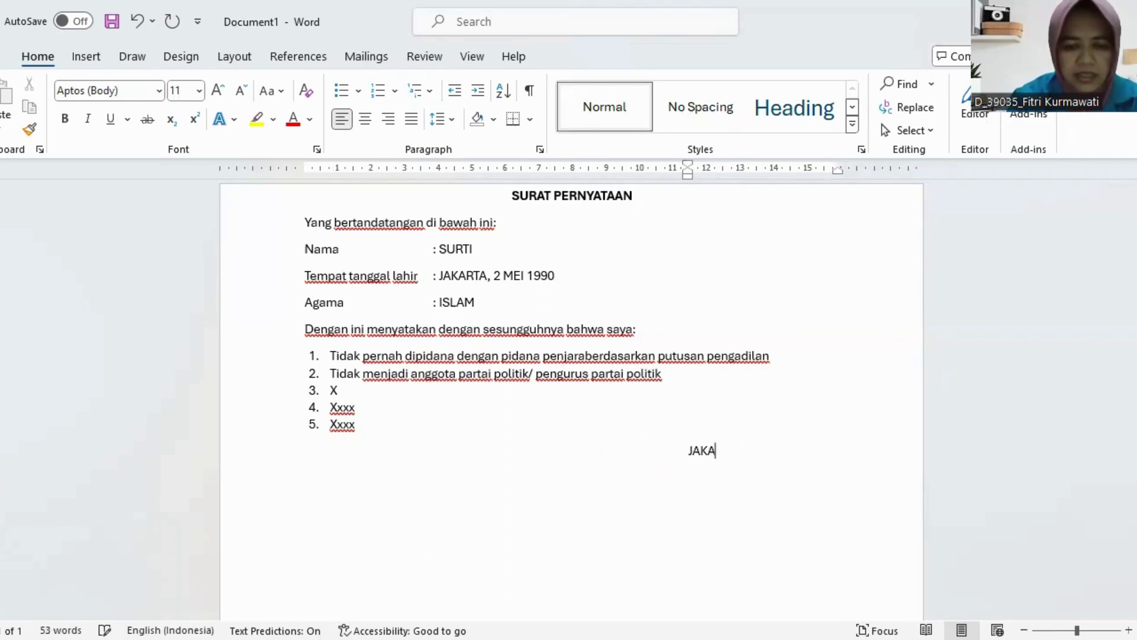
pyautogui.write('RTA,')
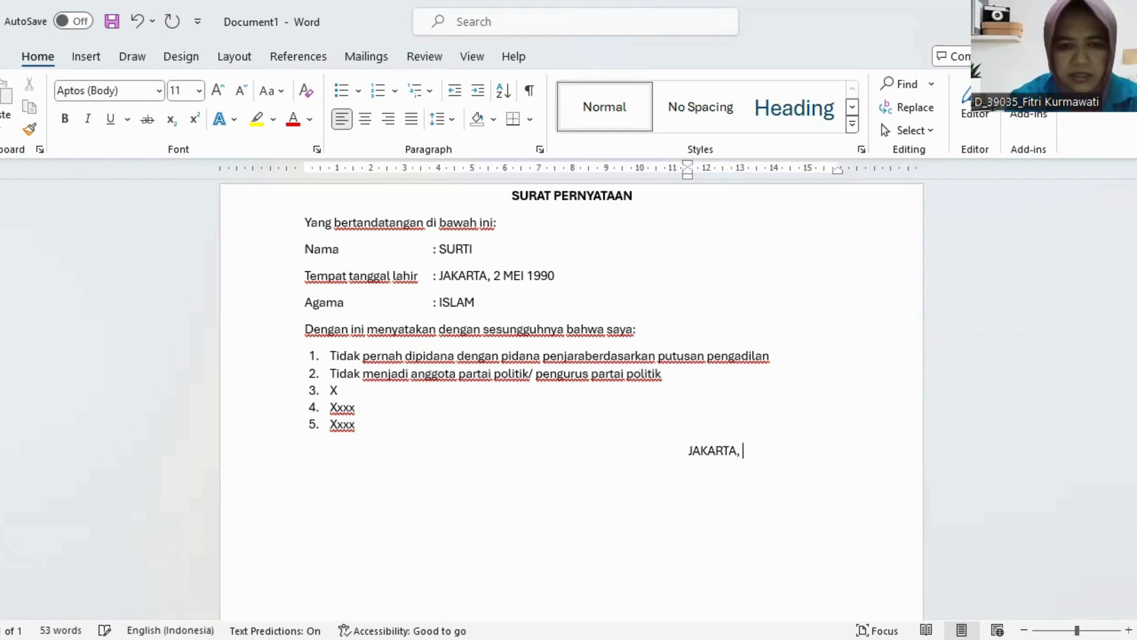
pyautogui.write(' 2 MEI')
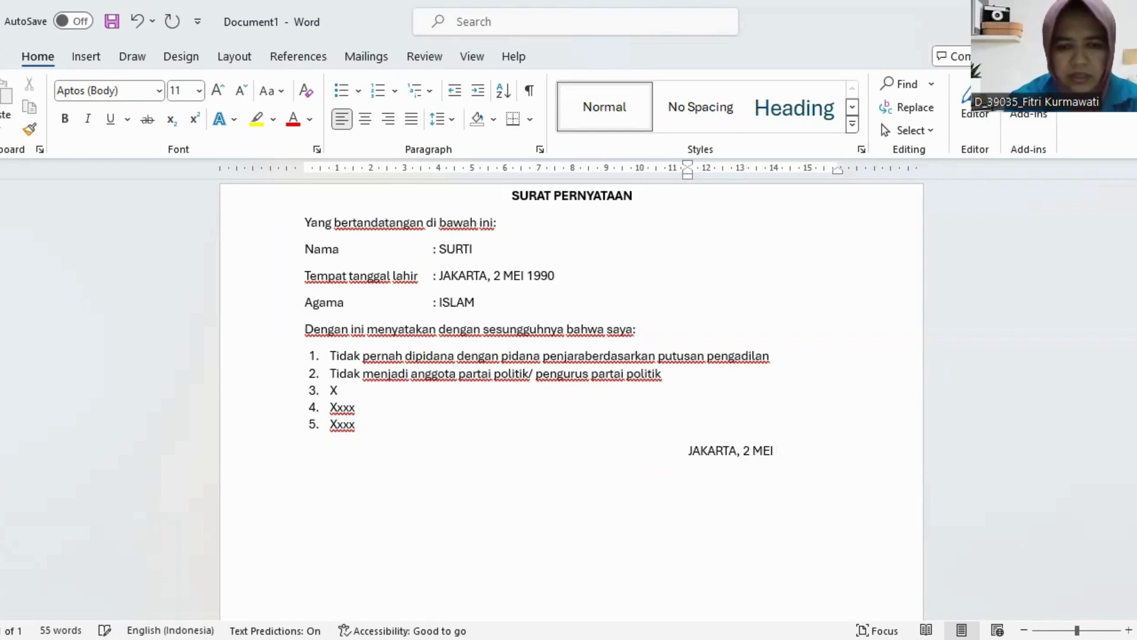
pyautogui.write(' 202')
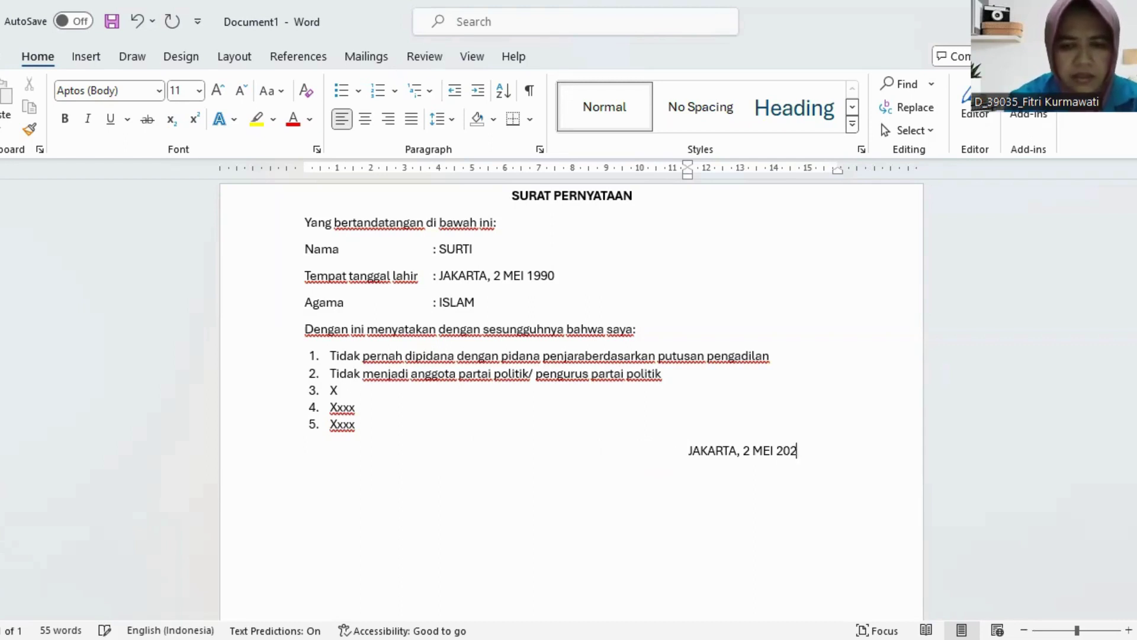
pyautogui.write('4')
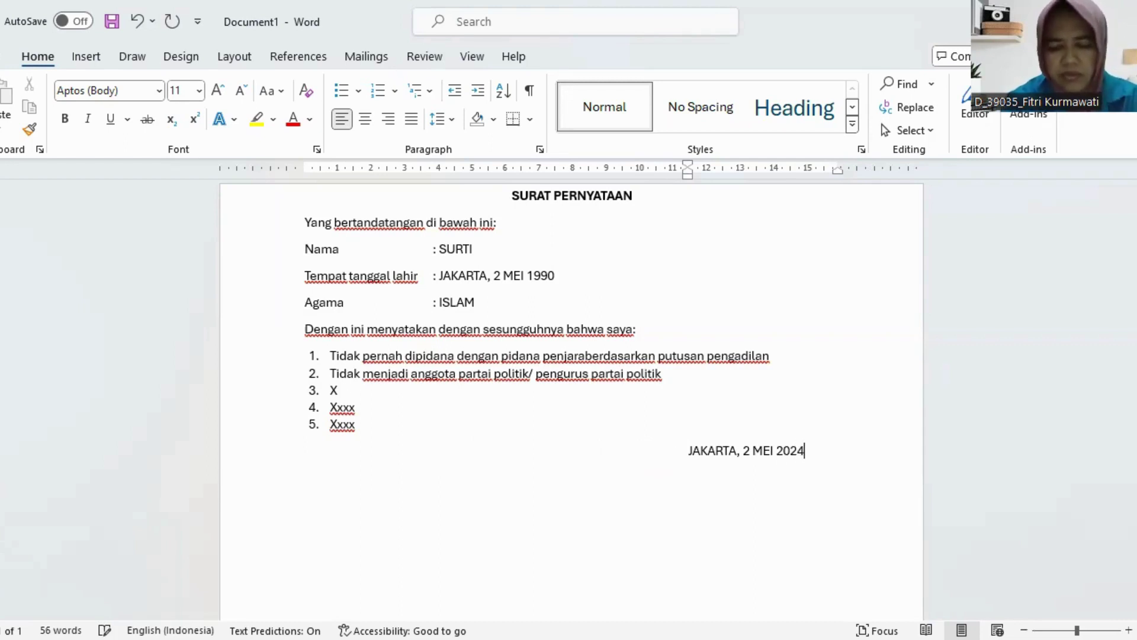
pyautogui.press('Return')
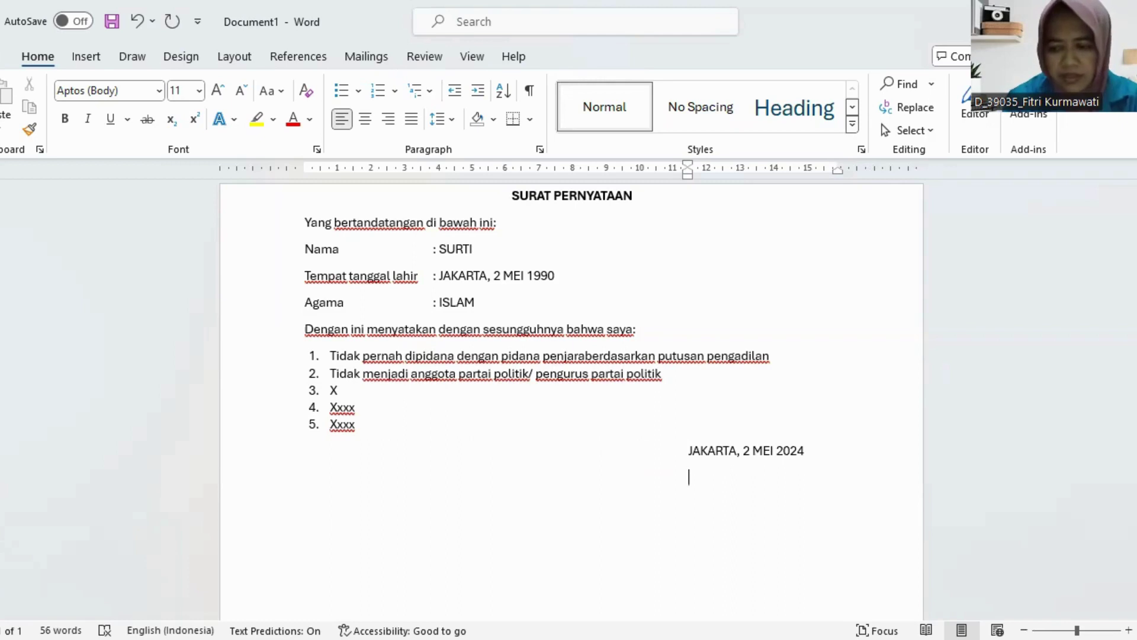
# Add the line "Yang membuat pernyataan" directly below the place and date.
pyautogui.write('yang')
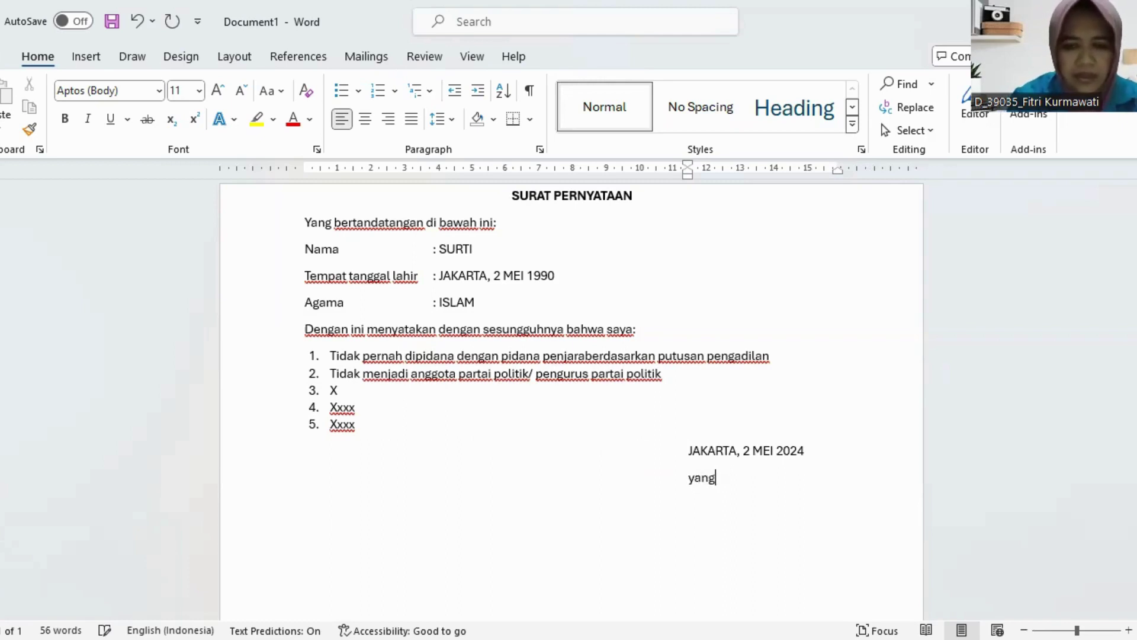
pyautogui.write(' membuat ')
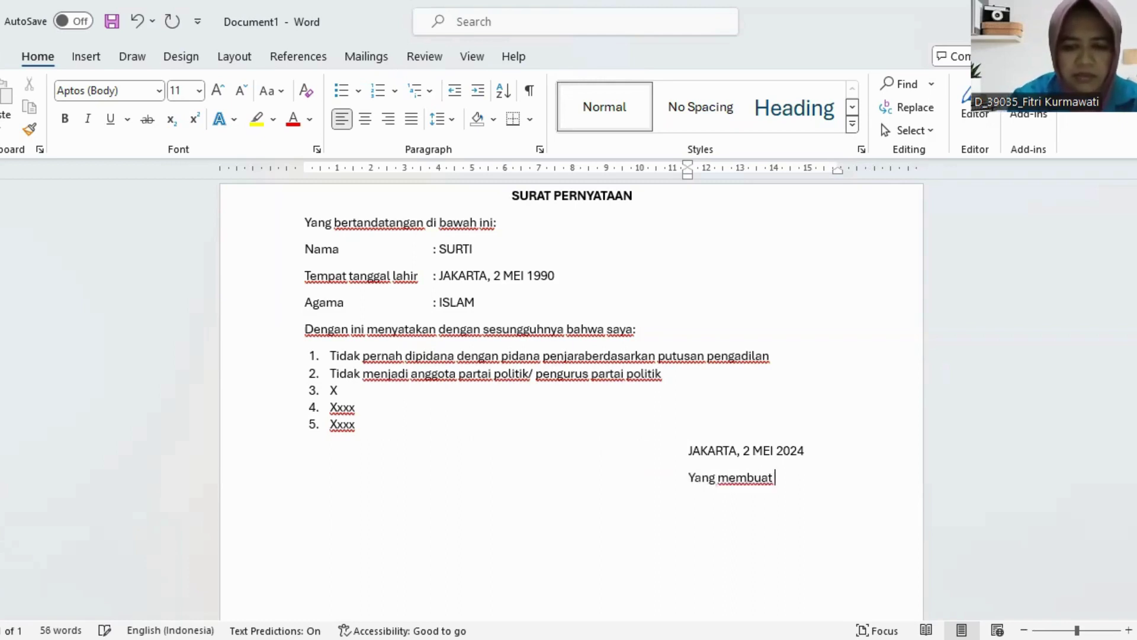
pyautogui.write('pernyataan')
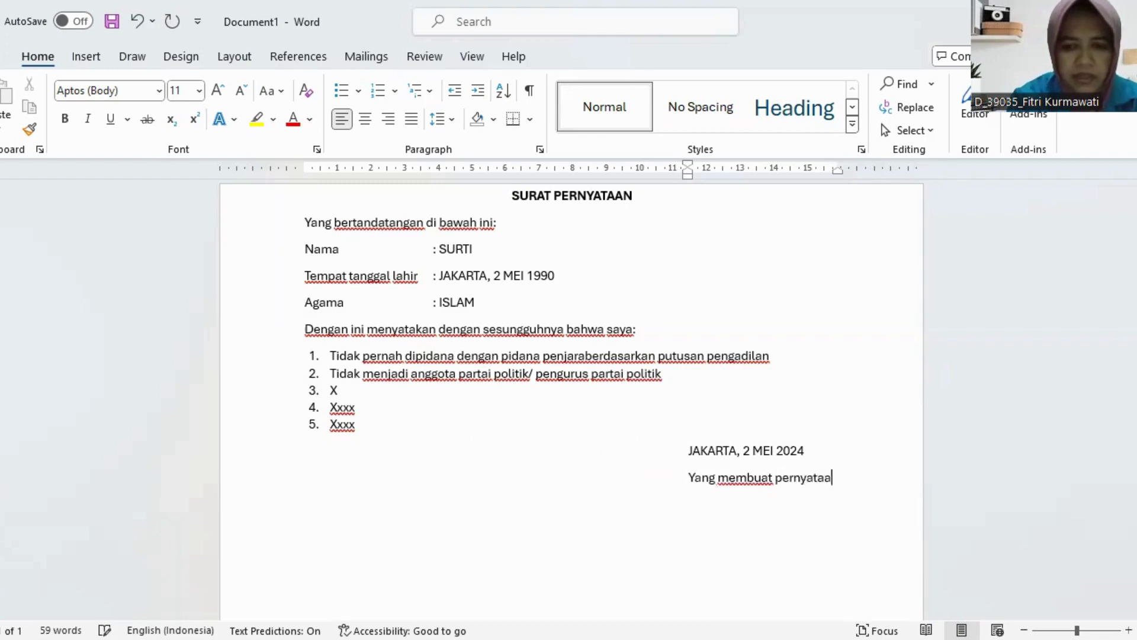
# Leave blank lines for a signature below "Yang membuat pernyataan" and enter the signer's name beneath them.
pyautogui.press('Return')
pyautogui.press('Return')
pyautogui.press('Return')
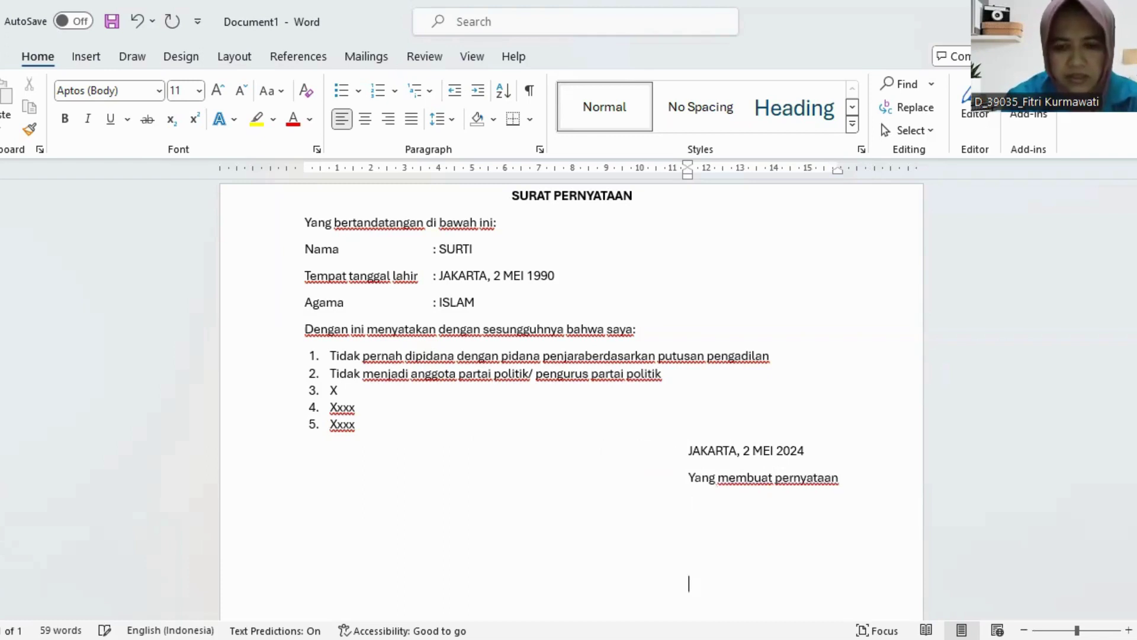
pyautogui.write('S')
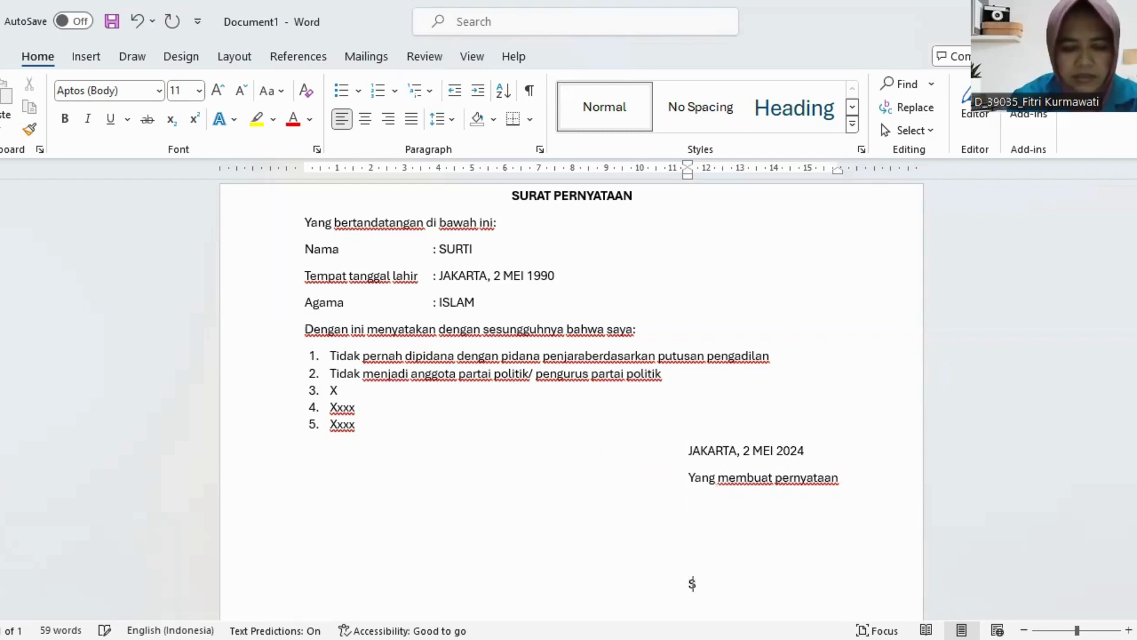
pyautogui.write('URTI')
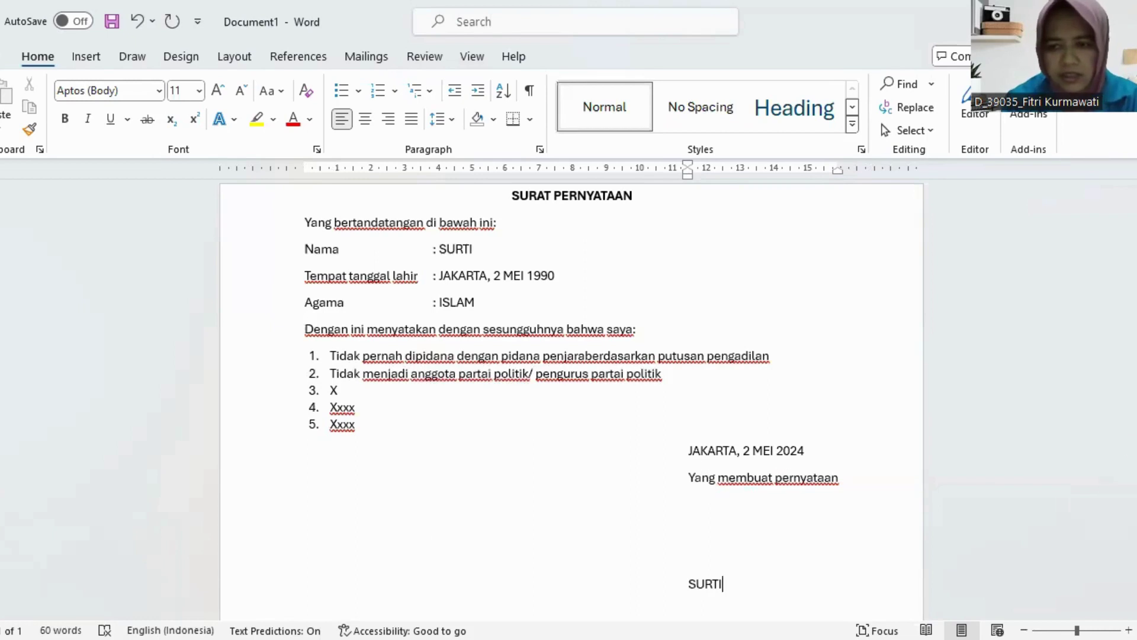
pyautogui.scroll(-5, 572, 403)
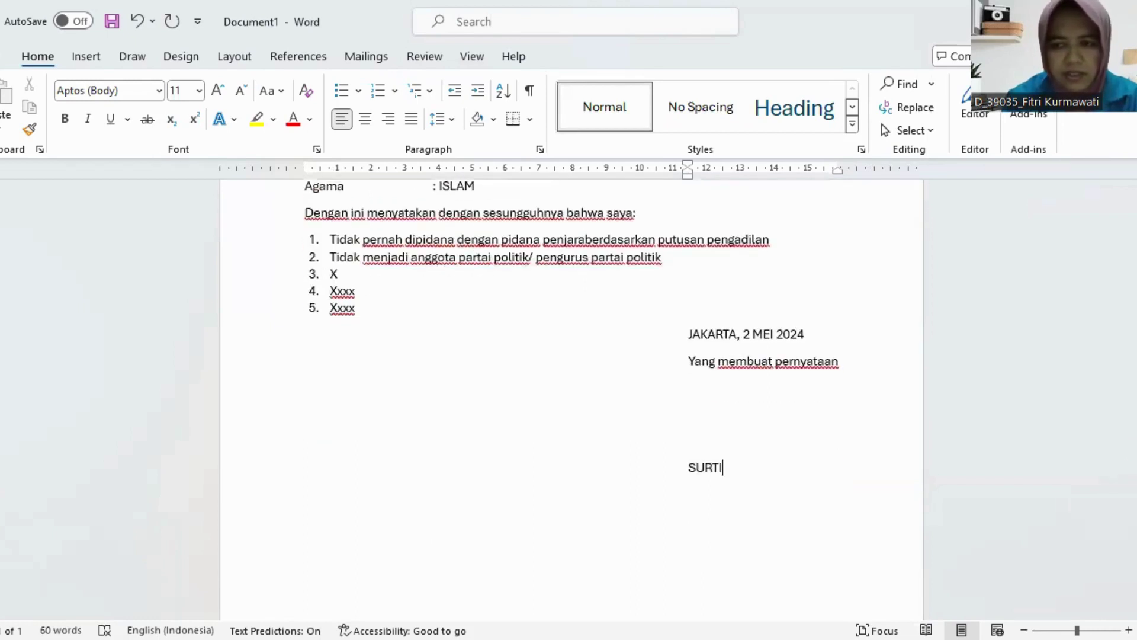
pyautogui.scroll(5, 572, 403)
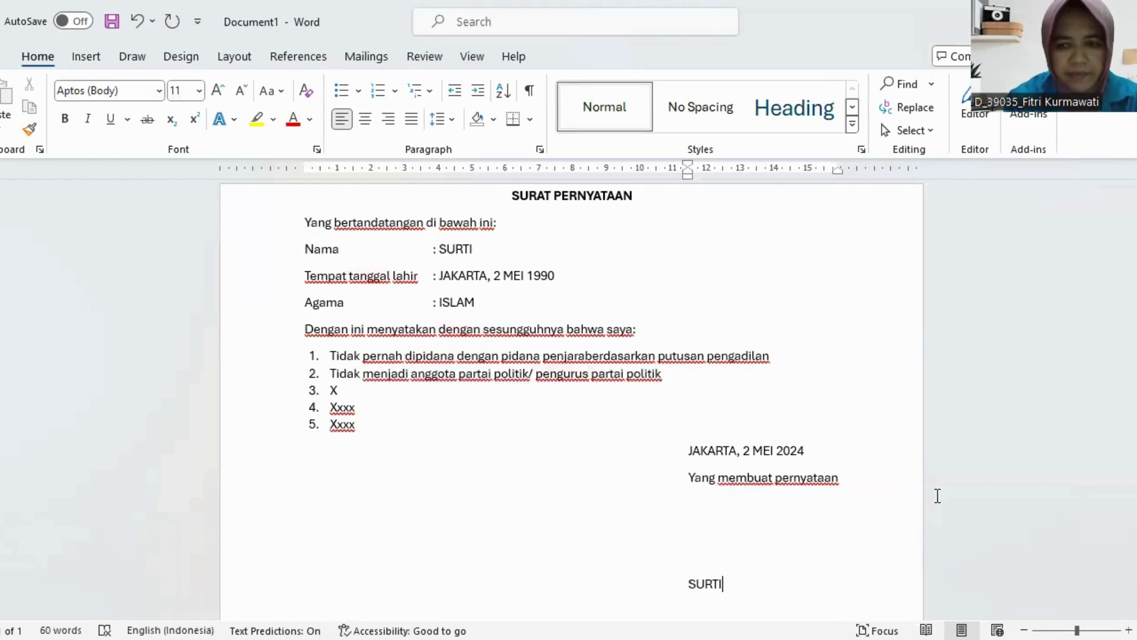
pyautogui.press('Return')
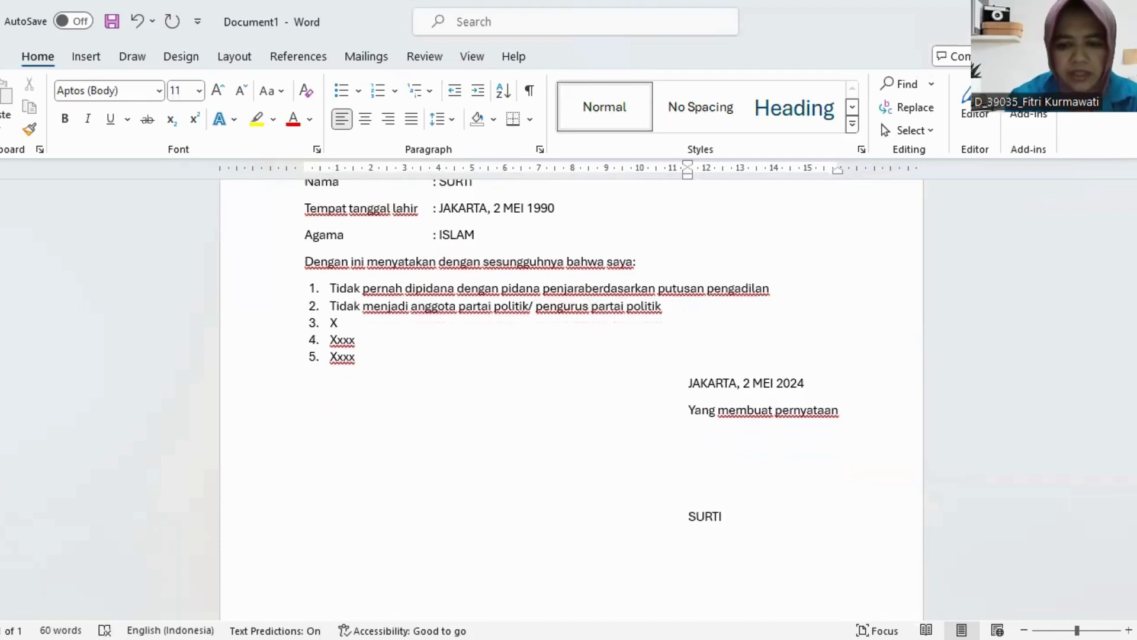
pyautogui.press('BackSpace')
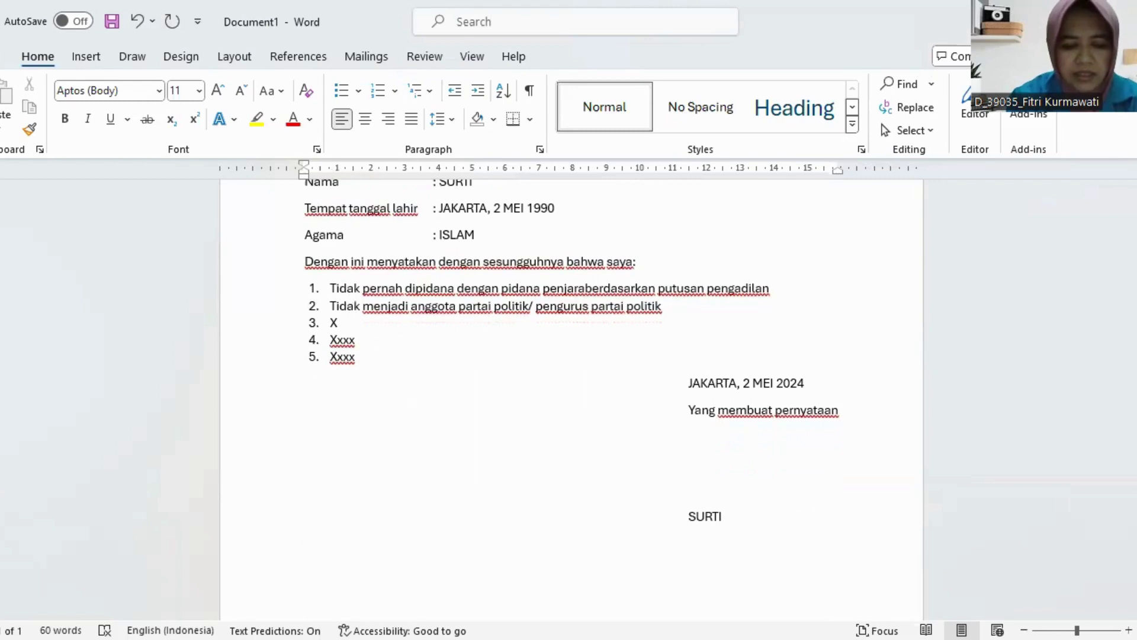
pyautogui.write('nama')
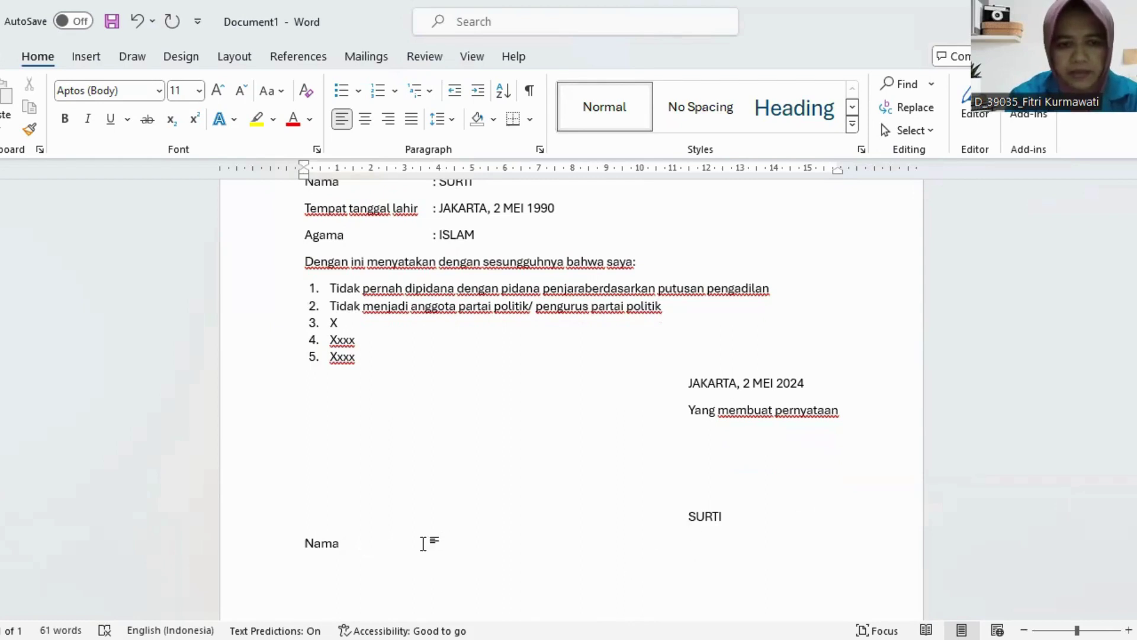
pyautogui.moveTo(423, 544); pyautogui.dragTo(346, 543)
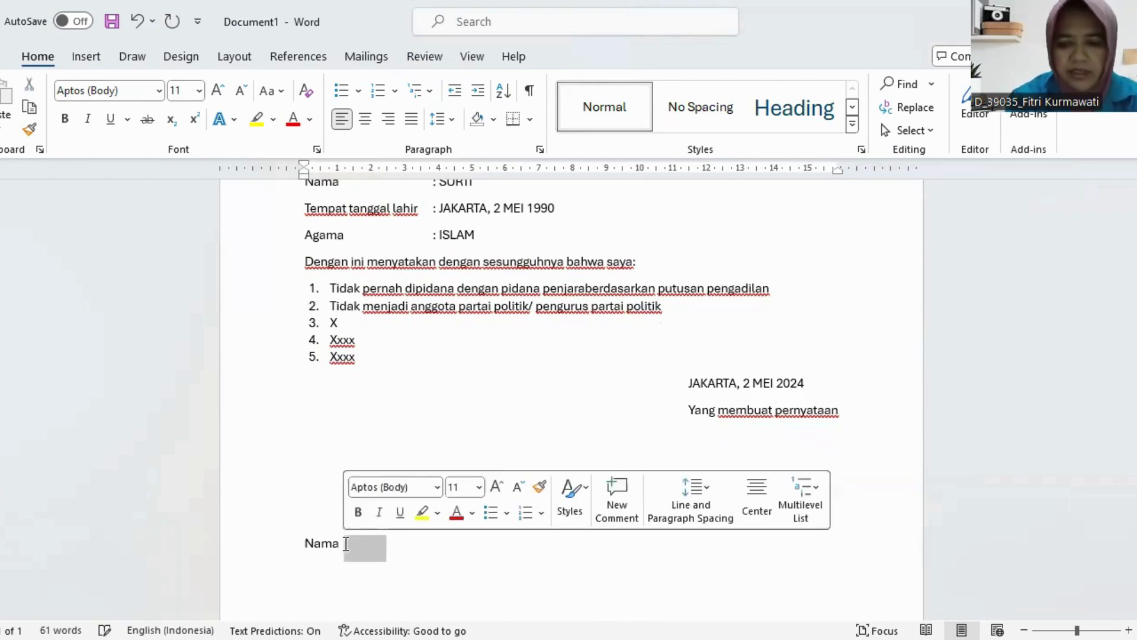
pyautogui.click(346, 543)
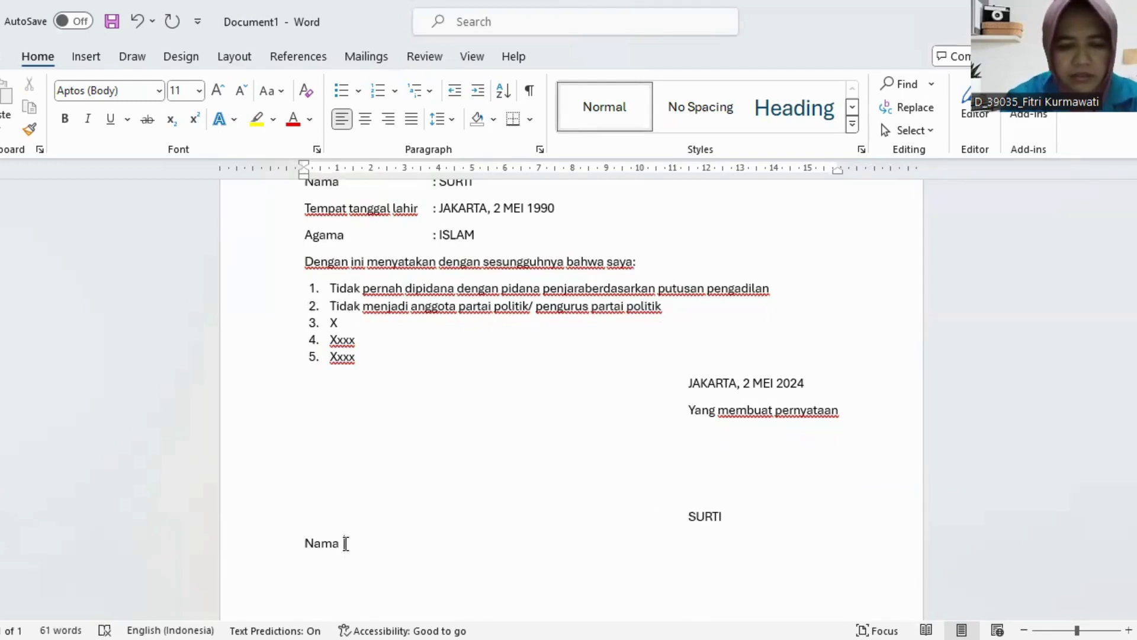
pyautogui.doubleClick(323, 544)
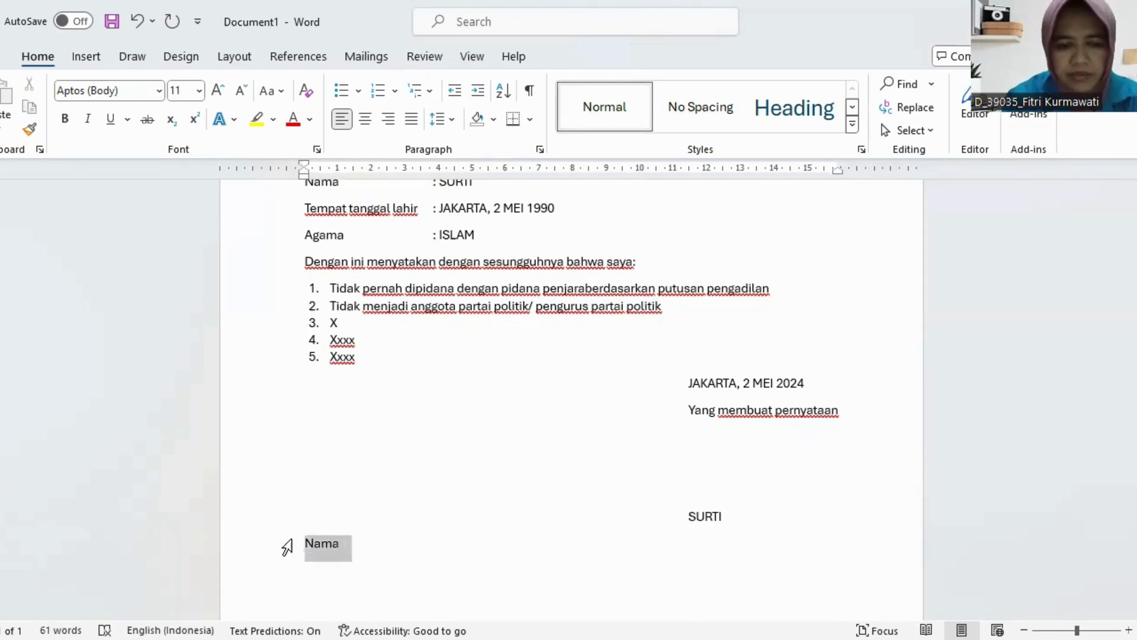
pyautogui.press('BackSpace')
pyautogui.press('BackSpace')
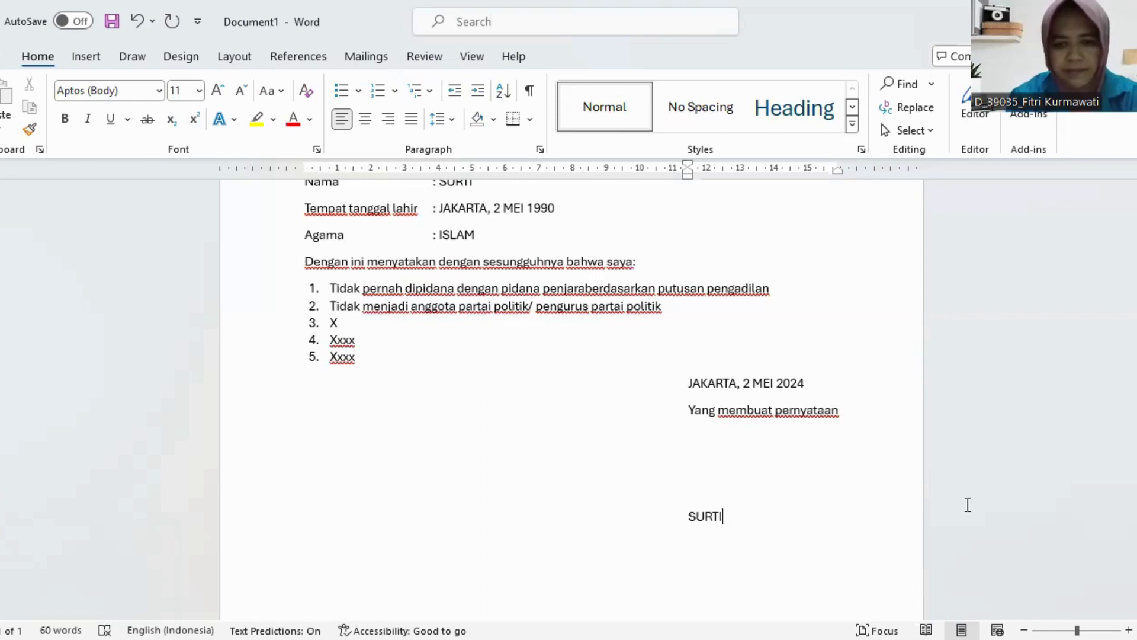
# Remove the indent on a new line below the signer's name and add blank lines until the second page is reached.
pyautogui.press('Return')
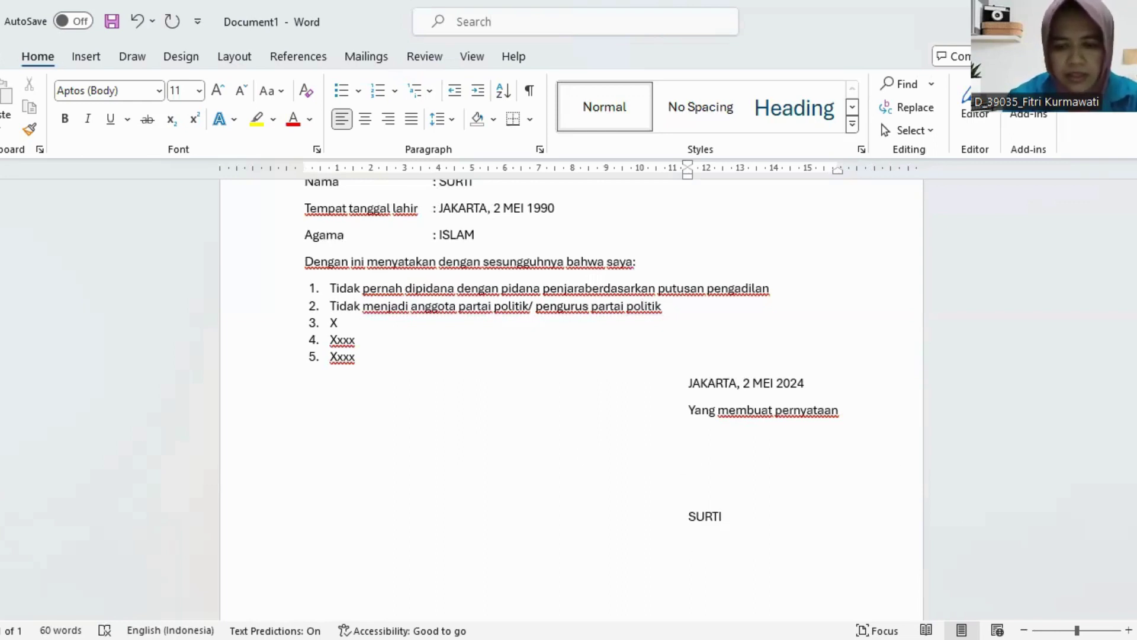
pyautogui.press('BackSpace')
pyautogui.press('Return')
pyautogui.press('Return')
pyautogui.press('Return')
pyautogui.press('Return')
pyautogui.press('Return')
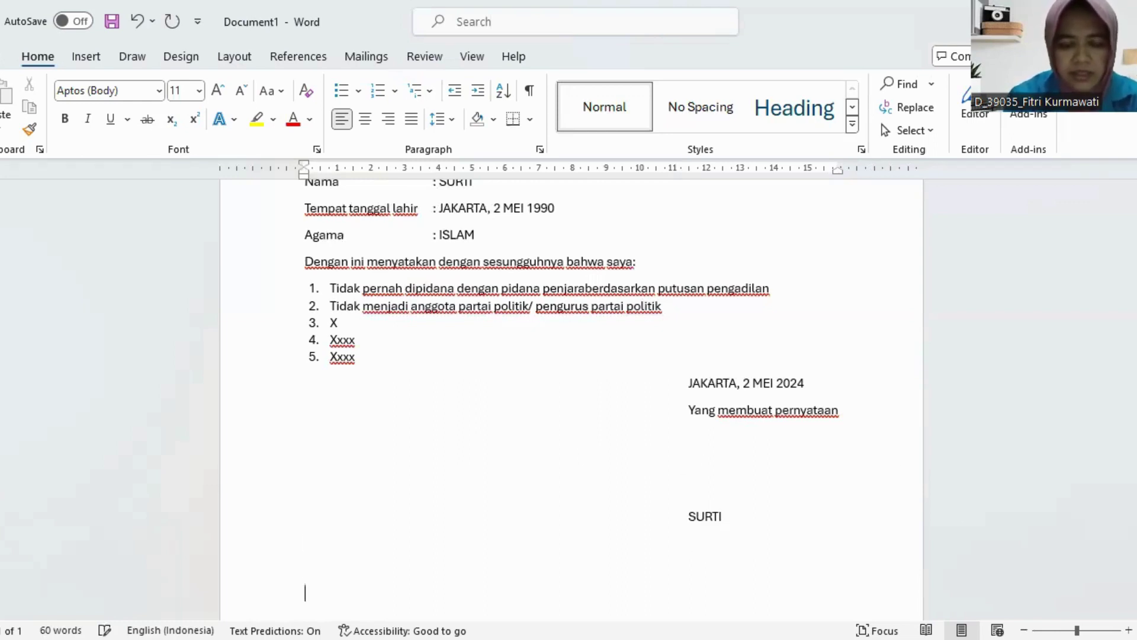
pyautogui.press('Return')
pyautogui.press('Return')
pyautogui.press('Return')
pyautogui.press('Return')
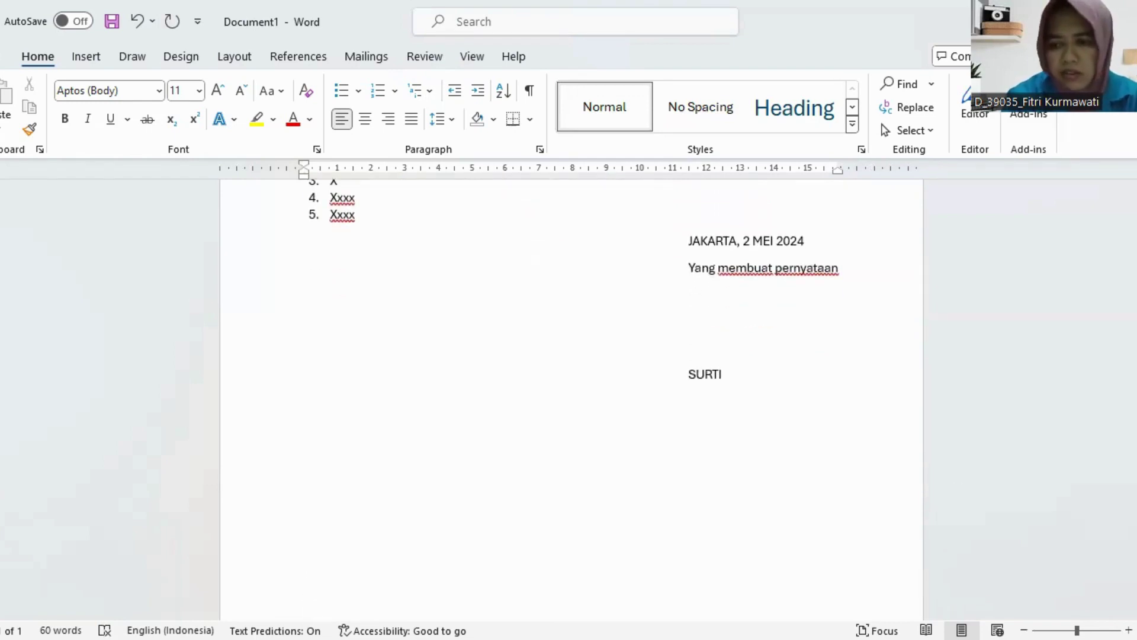
pyautogui.scroll(-2, 950, 518)
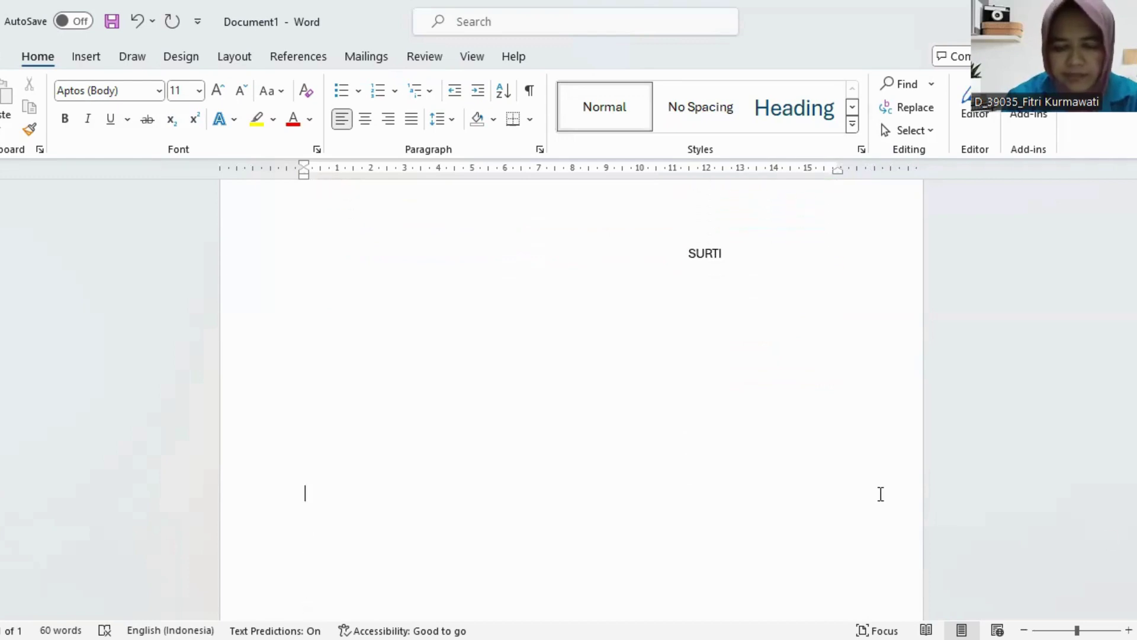
pyautogui.press('Return')
pyautogui.press('Return')
pyautogui.press('Return')
pyautogui.press('Return')
pyautogui.press('Return')
pyautogui.press('Return')
pyautogui.press('Return')
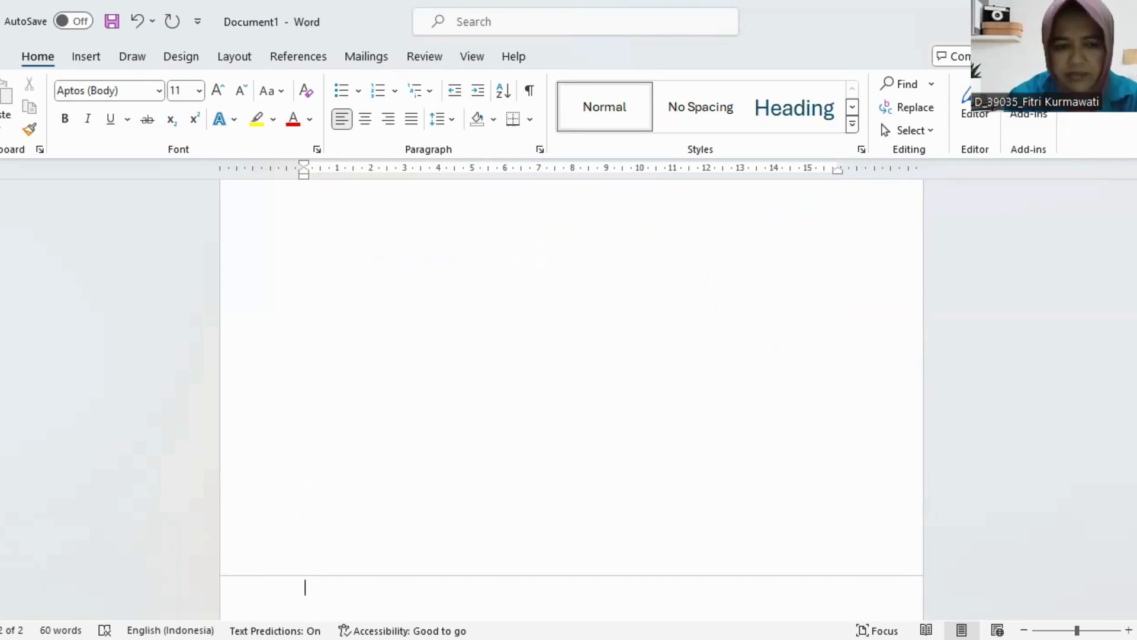
# Write the centred heading "BIODATA DIRI" at the start of page 2 and left-align the line below it.
pyautogui.scroll(-3, 719, 360)
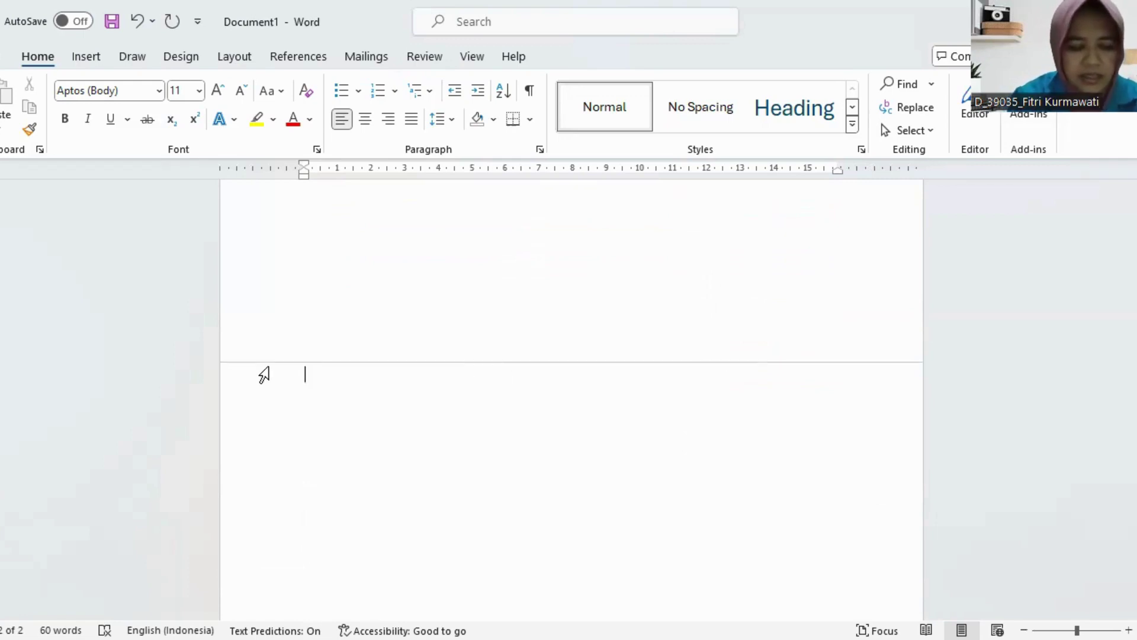
pyautogui.hotkey('ctrl', 'e')
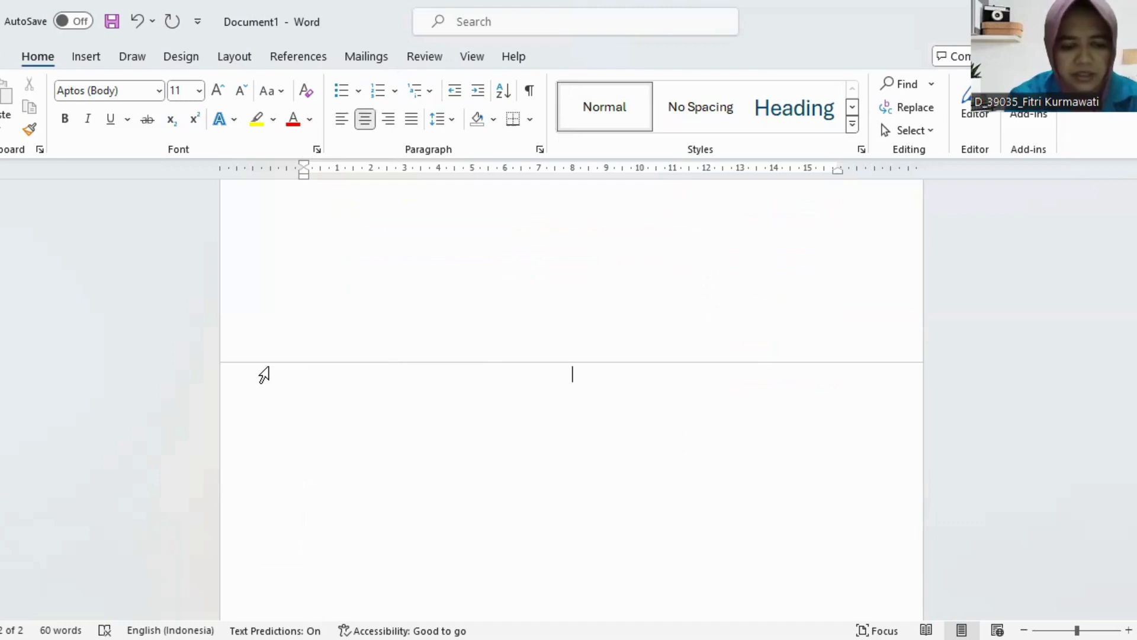
pyautogui.write('BIODAT')
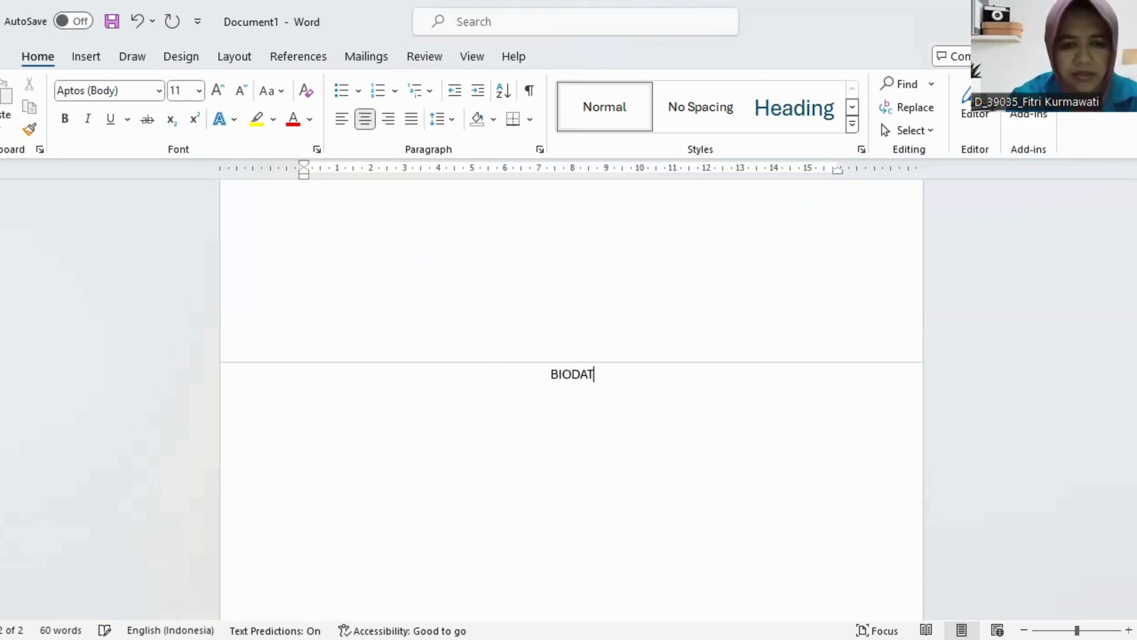
pyautogui.write('A DIRI')
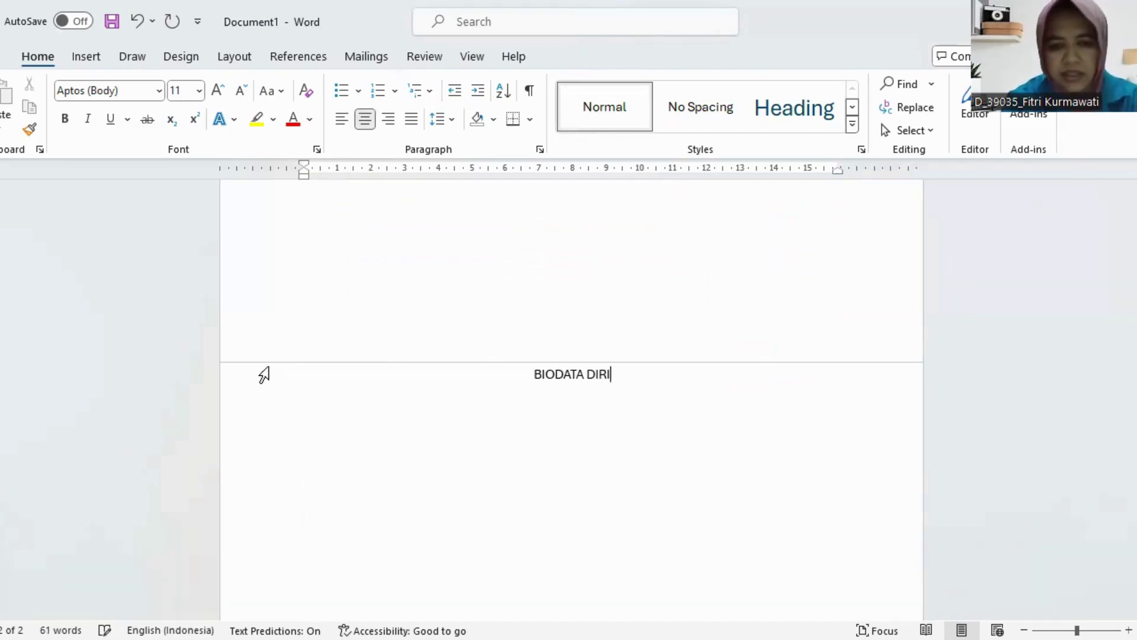
pyautogui.press('Return')
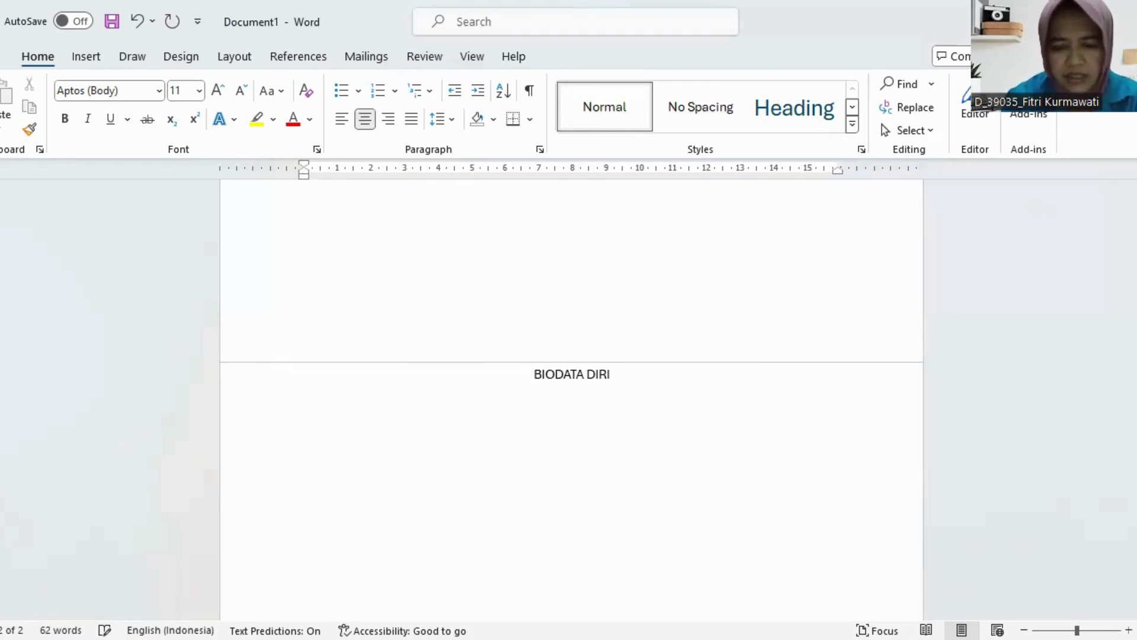
pyautogui.hotkey('ctrl', 'l')
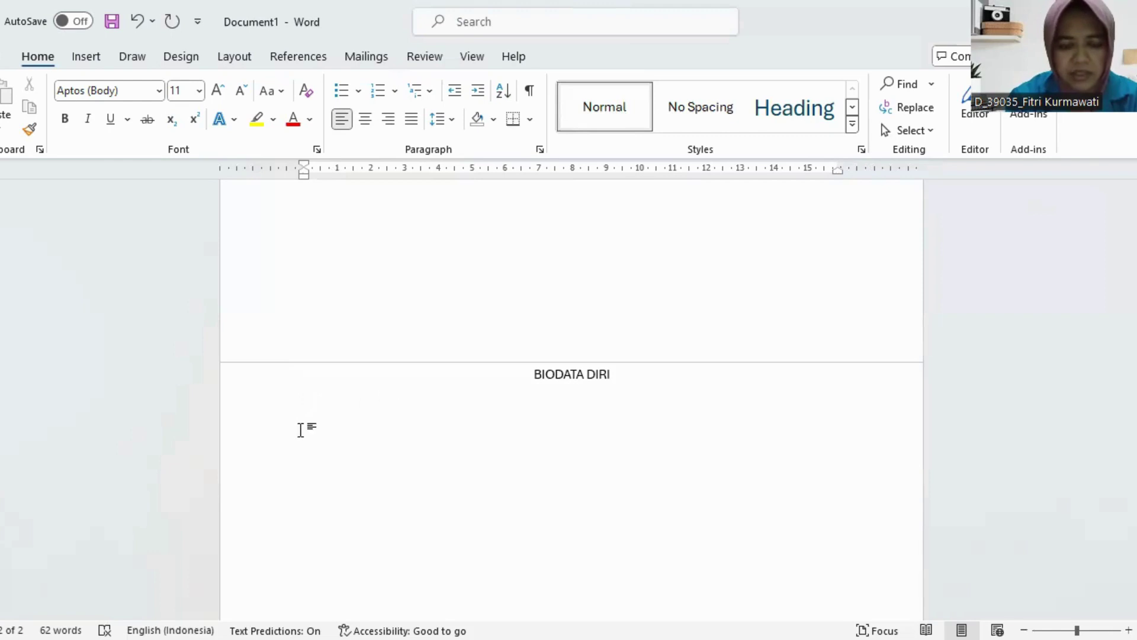
pyautogui.write('Nama')
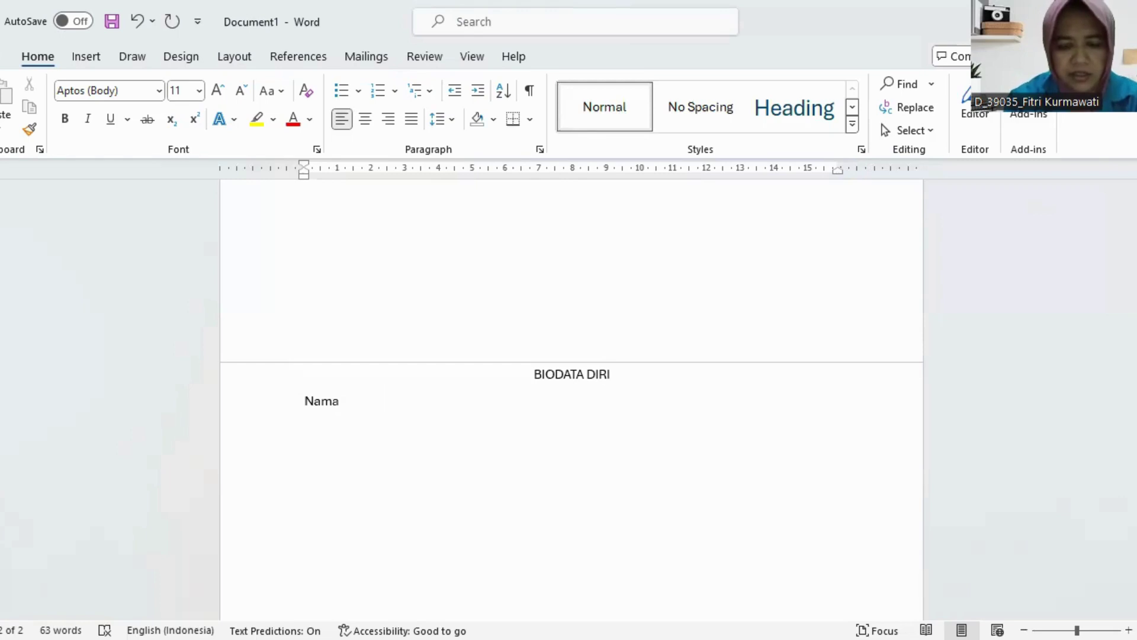
pyautogui.press('BackSpace')
pyautogui.press('BackSpace')
pyautogui.press('BackSpace')
pyautogui.press('BackSpace')
pyautogui.press('BackSpace')
pyautogui.press('BackSpace')
pyautogui.press('BackSpace')
pyautogui.press('BackSpace')
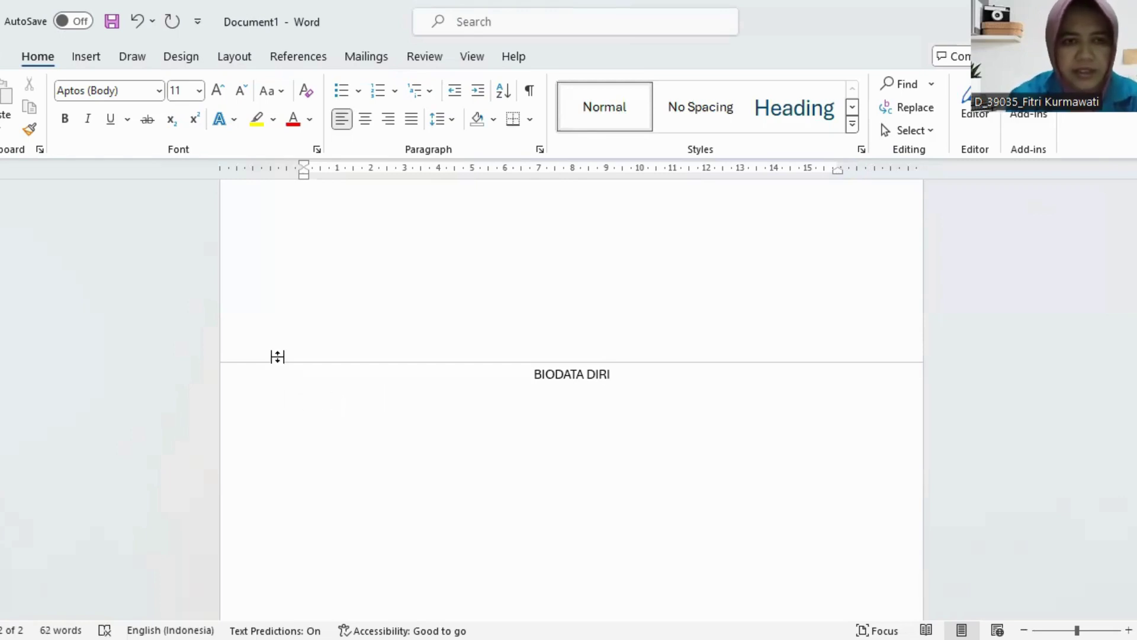
# Insert a table with two columns and five rows below "BIODATA DIRI" and narrow its first column to about a third of the width.
pyautogui.click(100, 58)
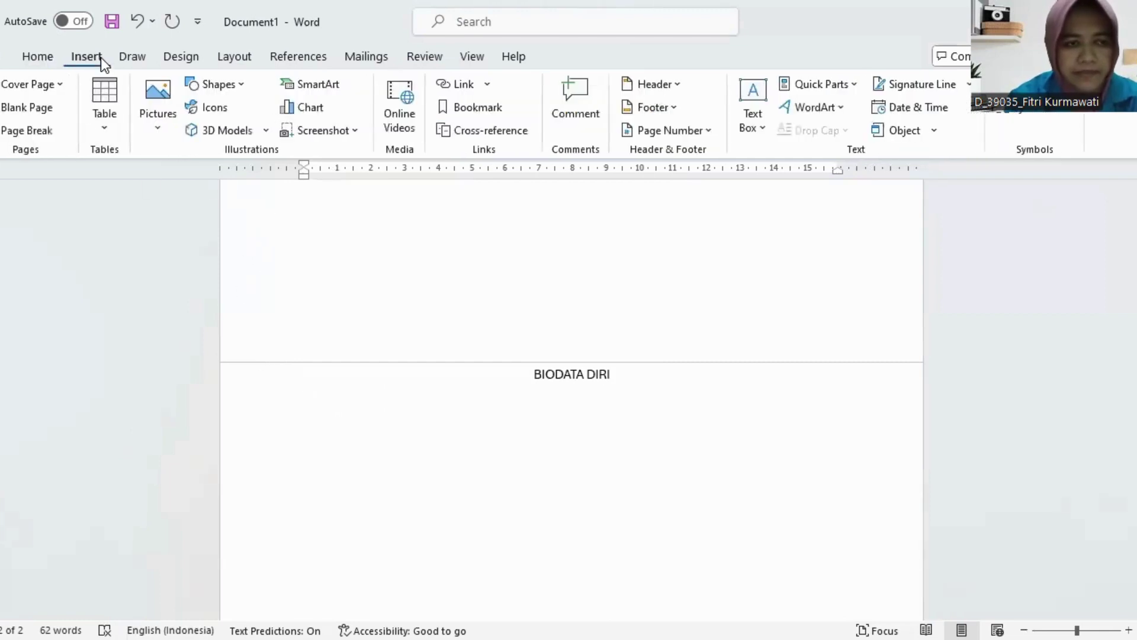
pyautogui.click(106, 122)
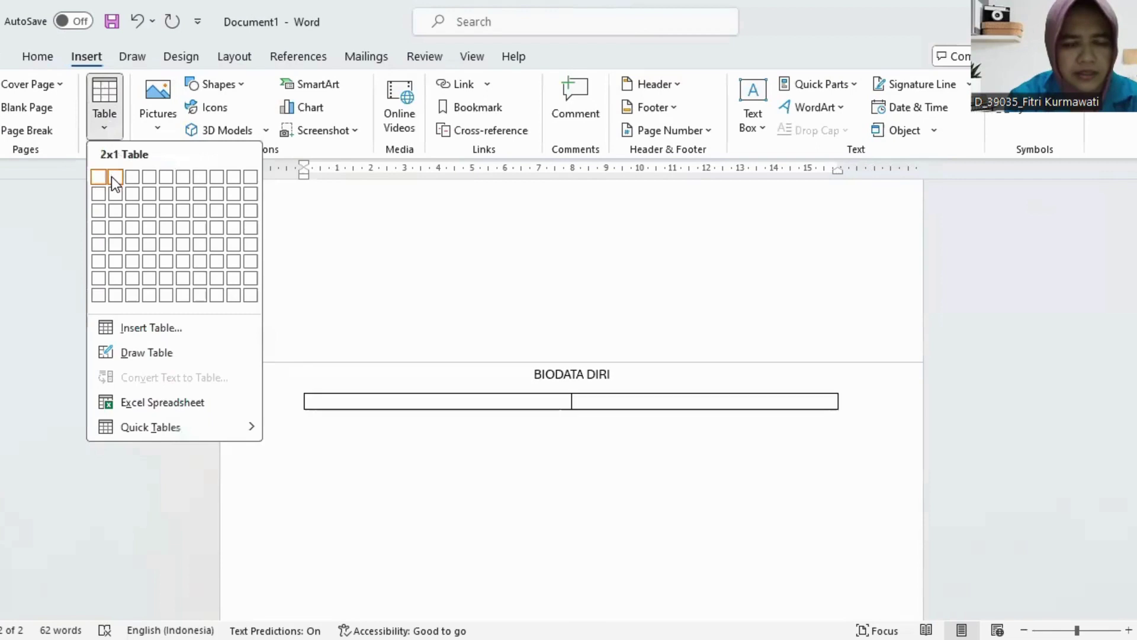
pyautogui.click(117, 241)
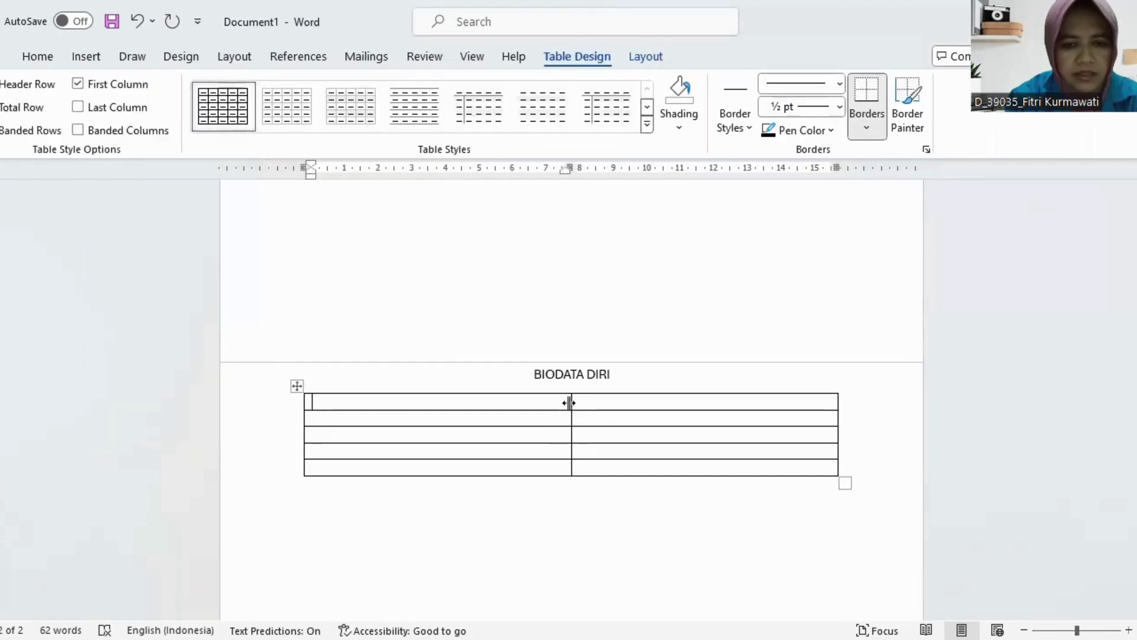
pyautogui.moveTo(565, 404); pyautogui.dragTo(489, 407)
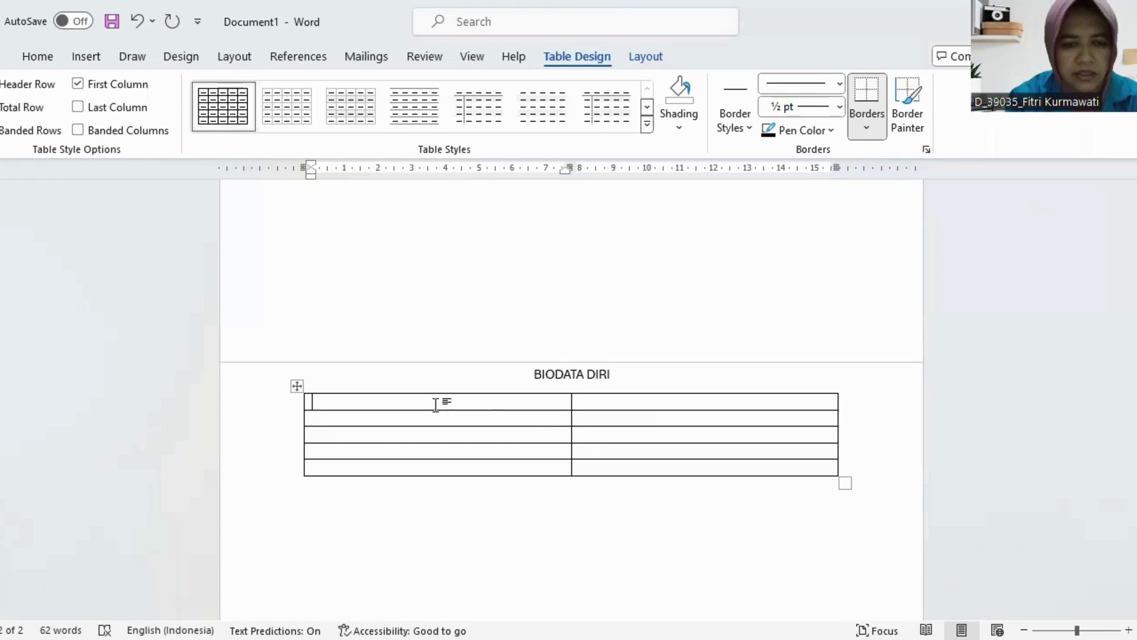
# Label the first two rows of the table's first column "NAMA" and "TEMPAT TANGGAL LAHIR".
pyautogui.write('NAMA')
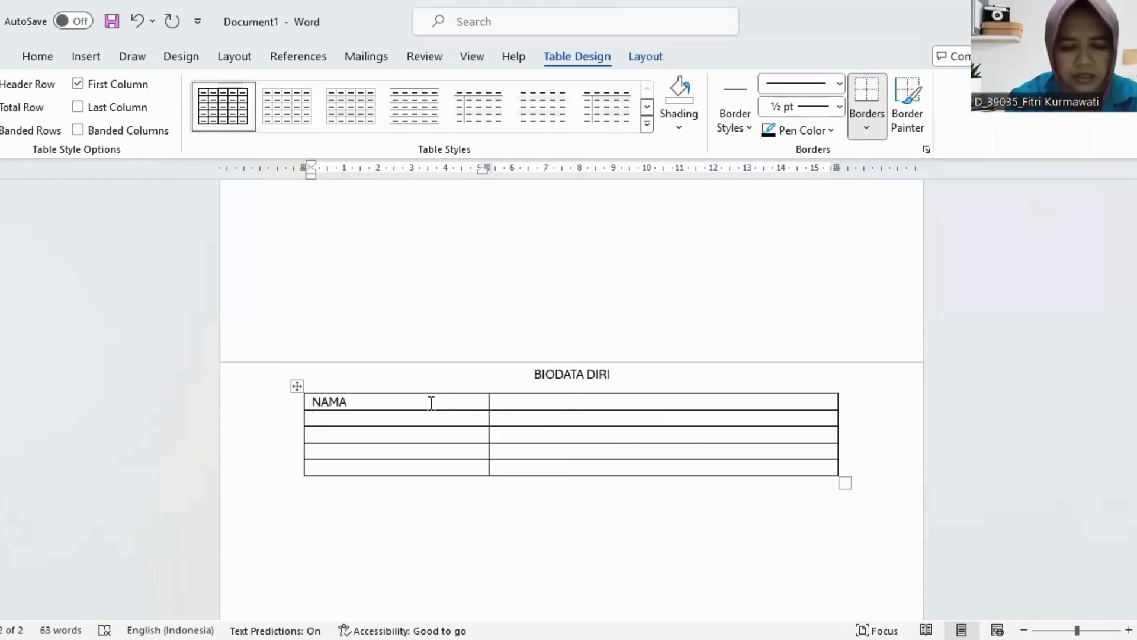
pyautogui.press('Down')
pyautogui.write('TEMPAT')
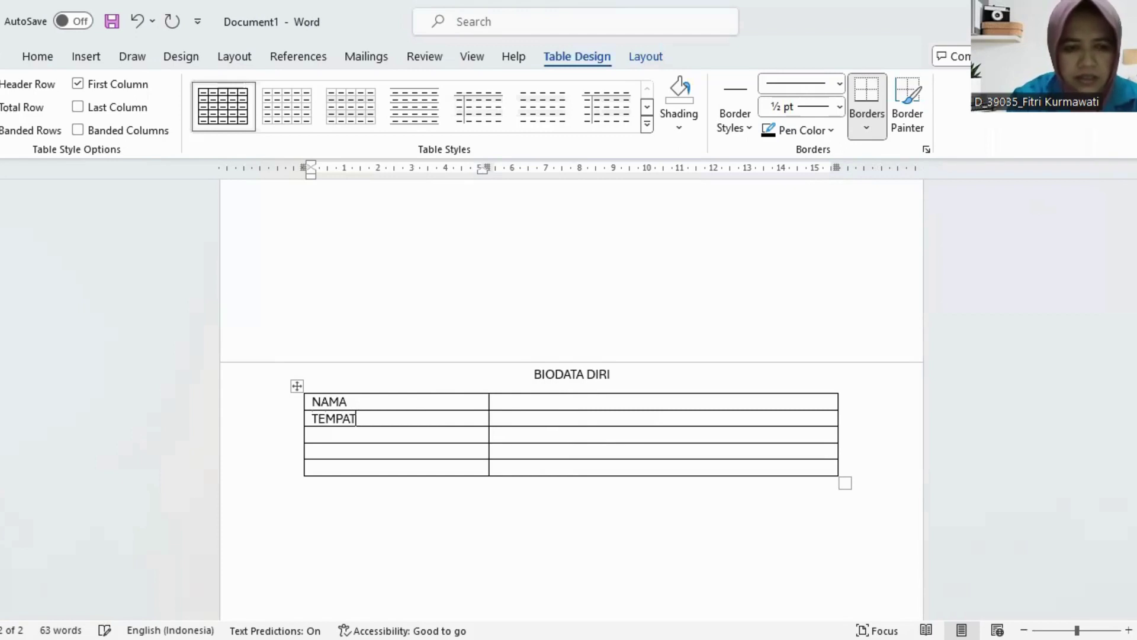
pyautogui.write(' TANGGAL')
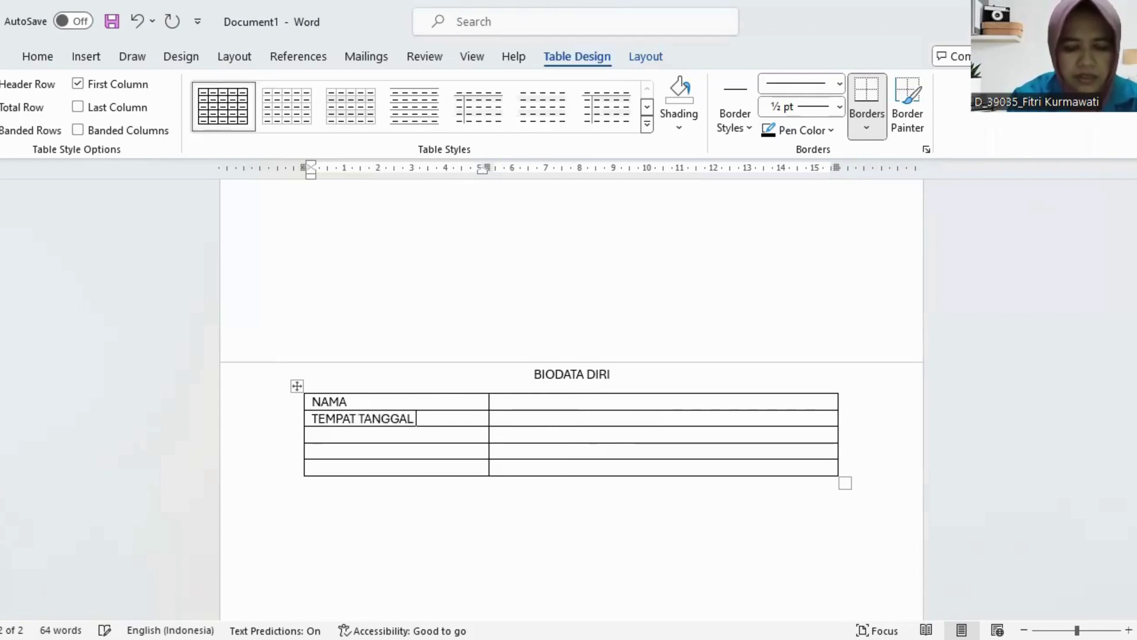
pyautogui.write(' LAHIR')
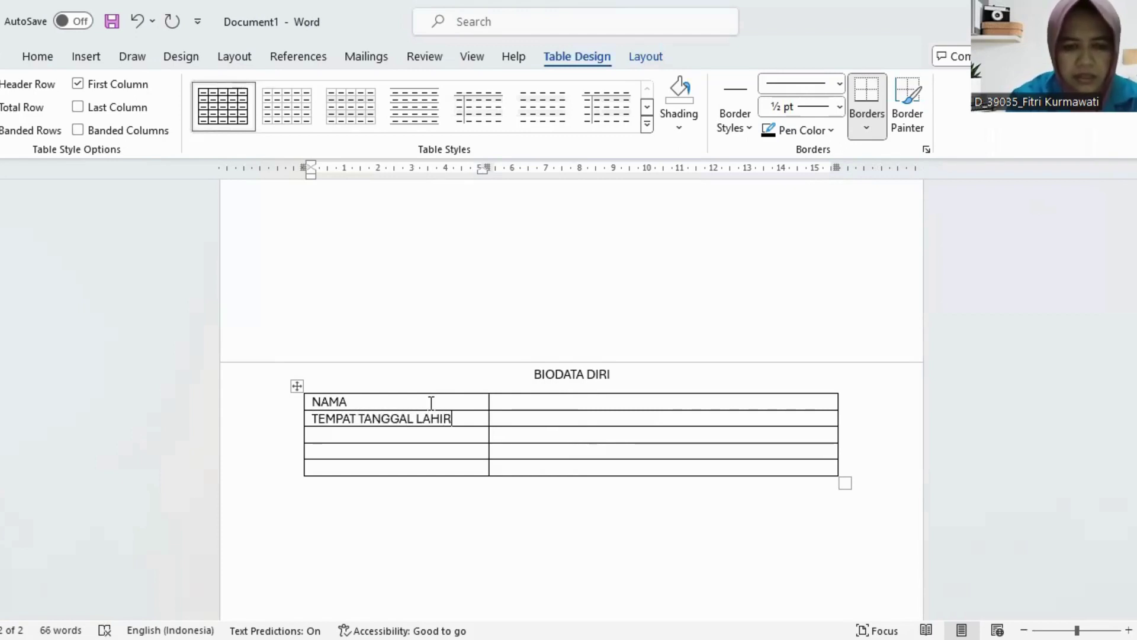
pyautogui.press('Down')
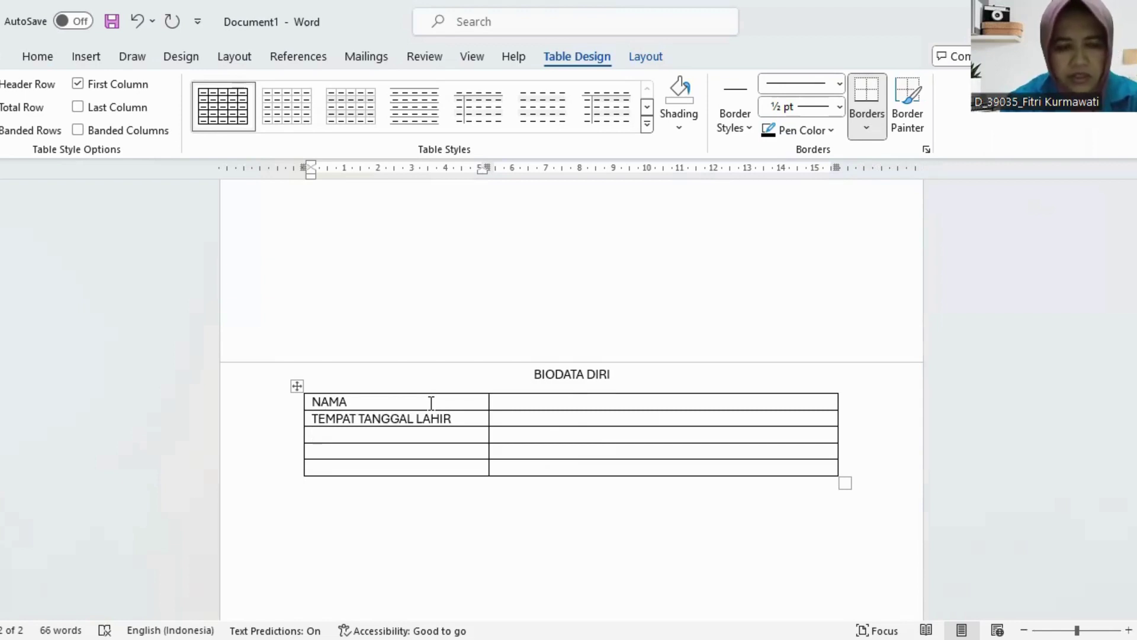
# Enter the label "JENIS KELAMIN" in the third row of the table's first column.
pyautogui.write('JEN')
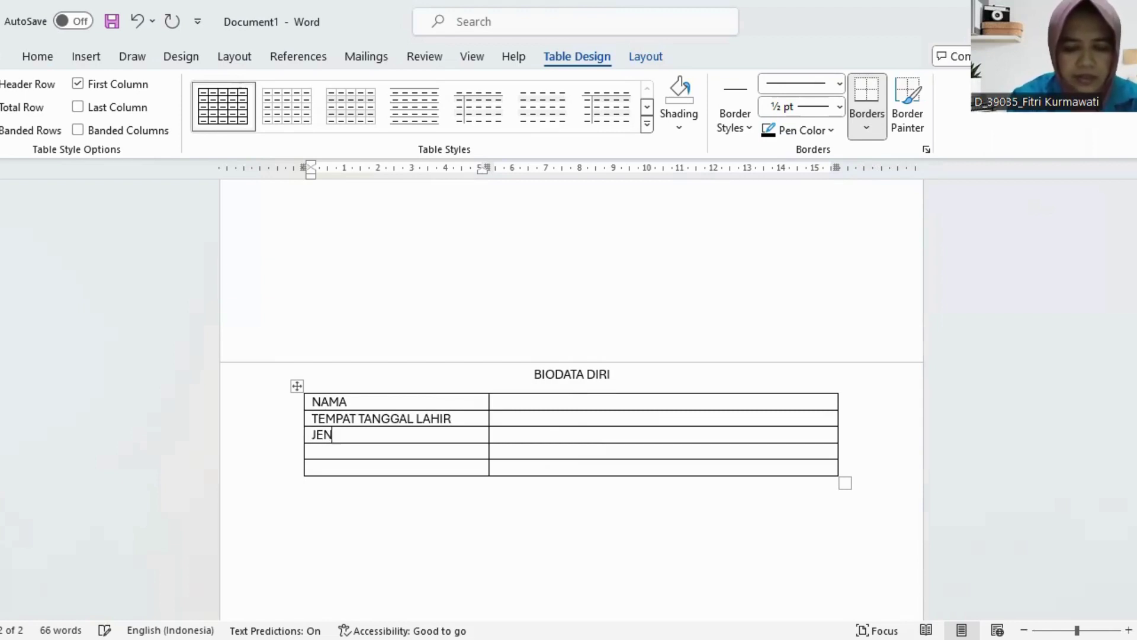
pyautogui.write('IS KELAMIN')
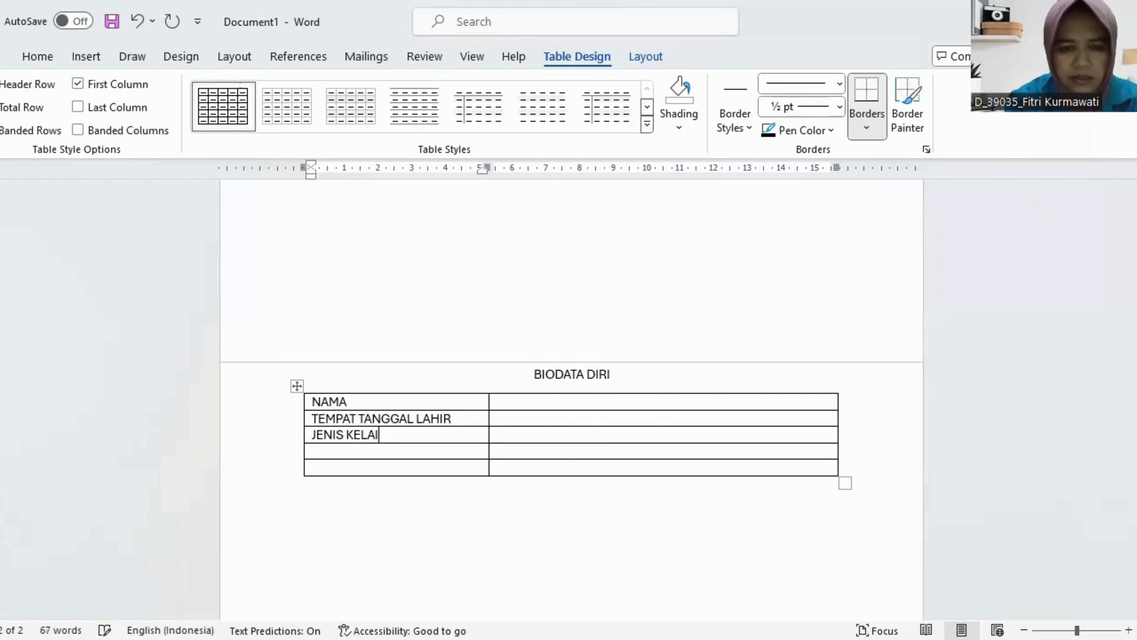
pyautogui.press('BackSpace')
pyautogui.press('BackSpace')
pyautogui.press('BackSpace')
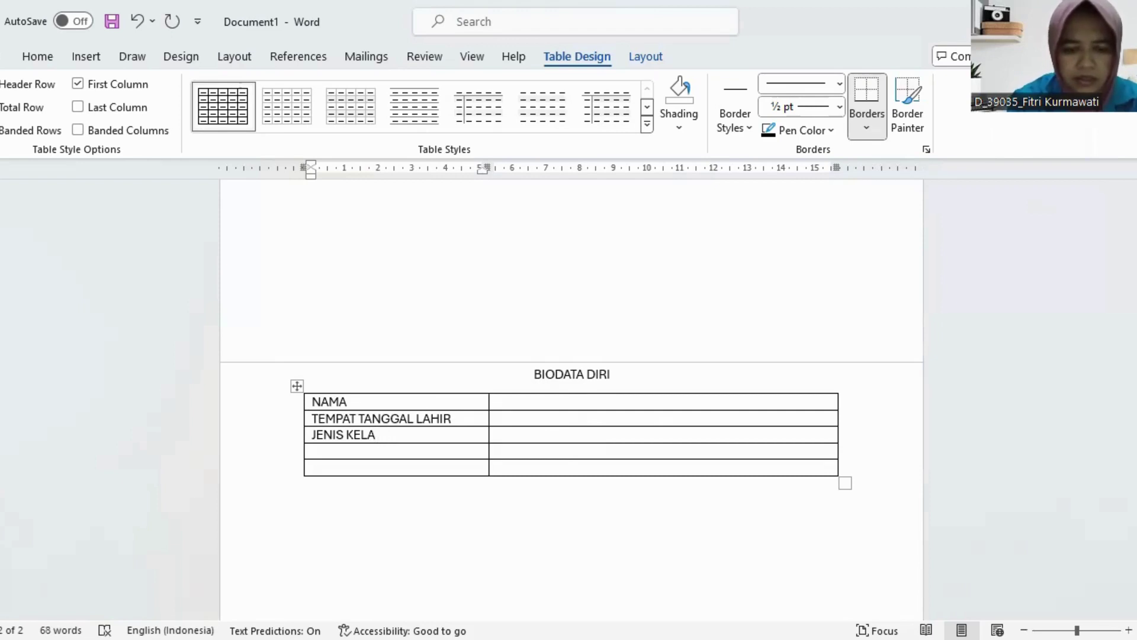
pyautogui.write('MIN')
pyautogui.press('Down')
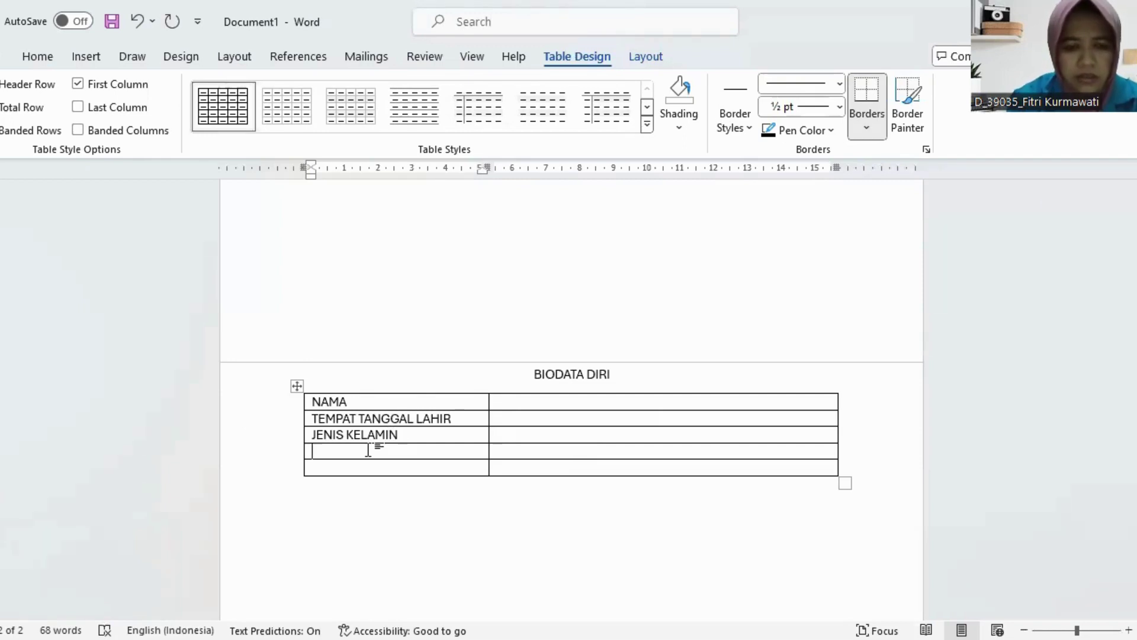
# Label the fourth and fifth rows of the table's first column "AGAMA" and "ALAMAT".
pyautogui.write('AGAMA')
pyautogui.press('Down')
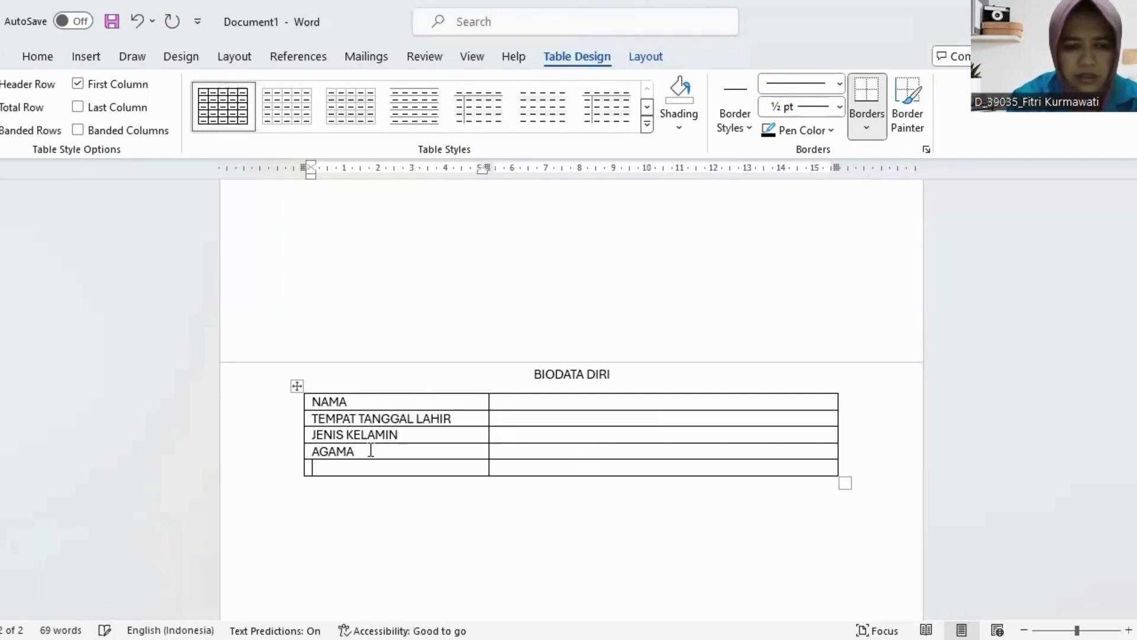
pyautogui.write('ALAMAT')
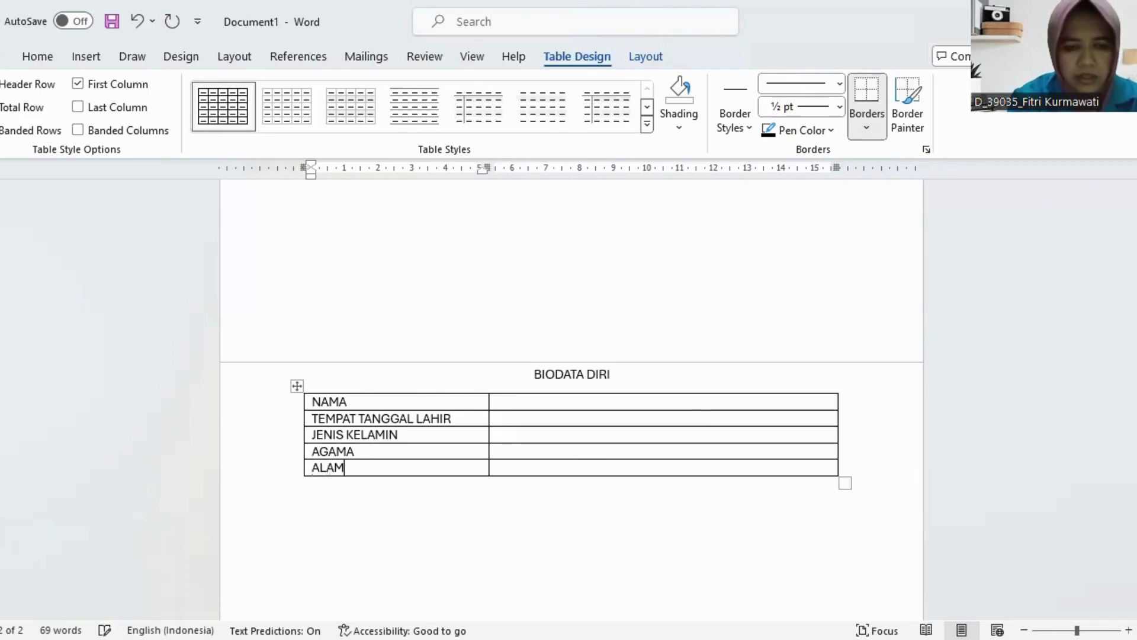
# Add a sixth row at the end of the table and label it "PENDIDIKAN TERAKHIR".
pyautogui.click(860, 461)
pyautogui.press('Return')
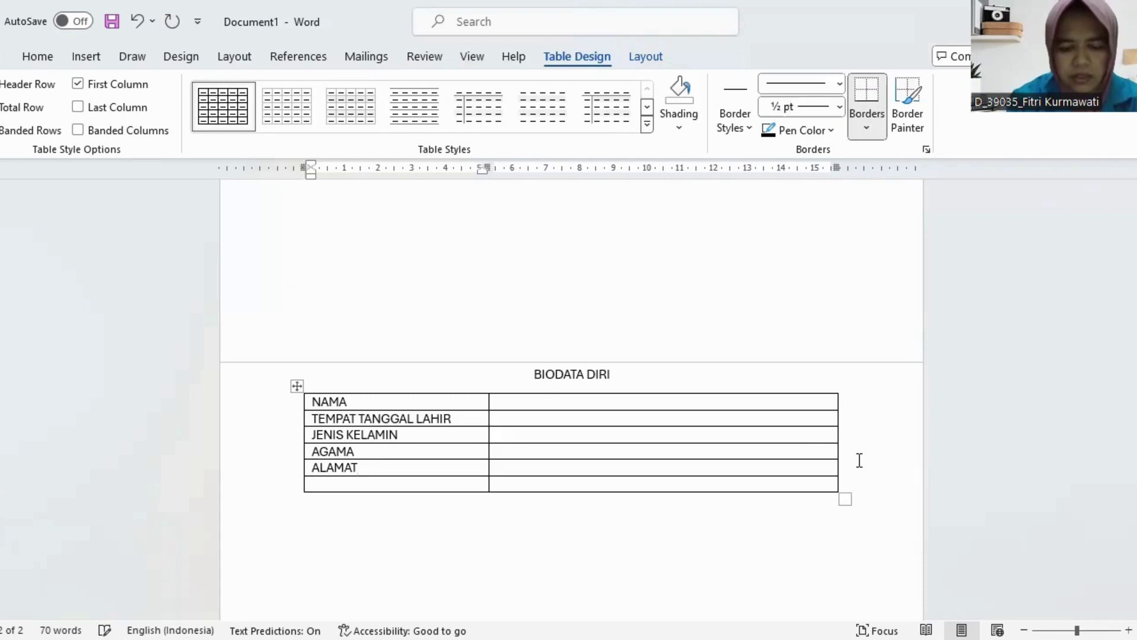
pyautogui.write('PENDIDIKAN')
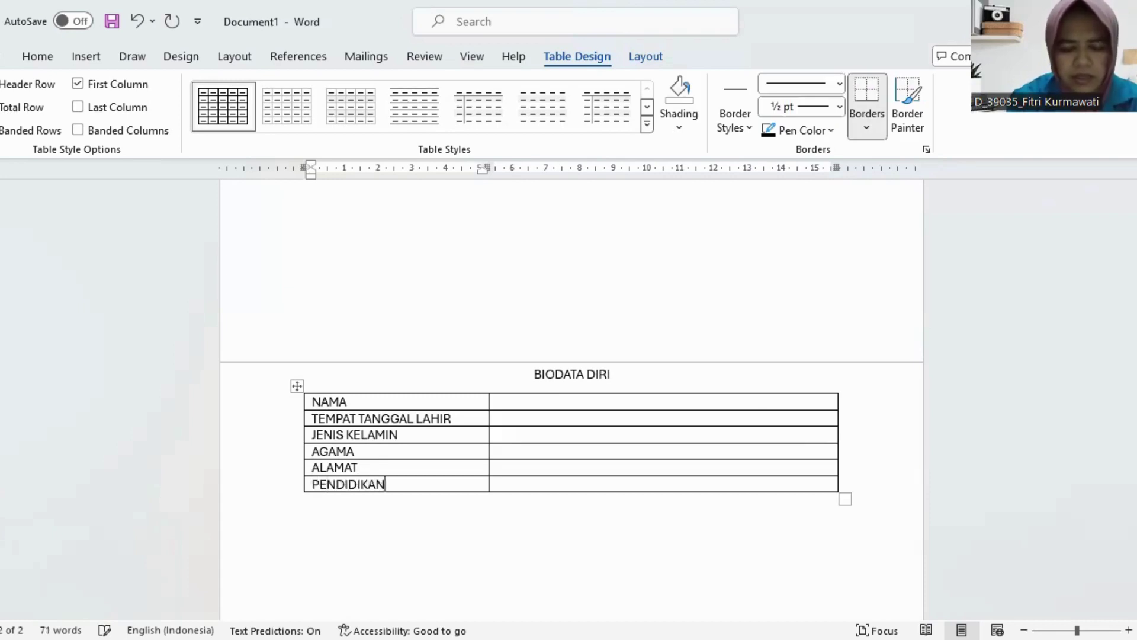
pyautogui.write(' TERKAHIR')
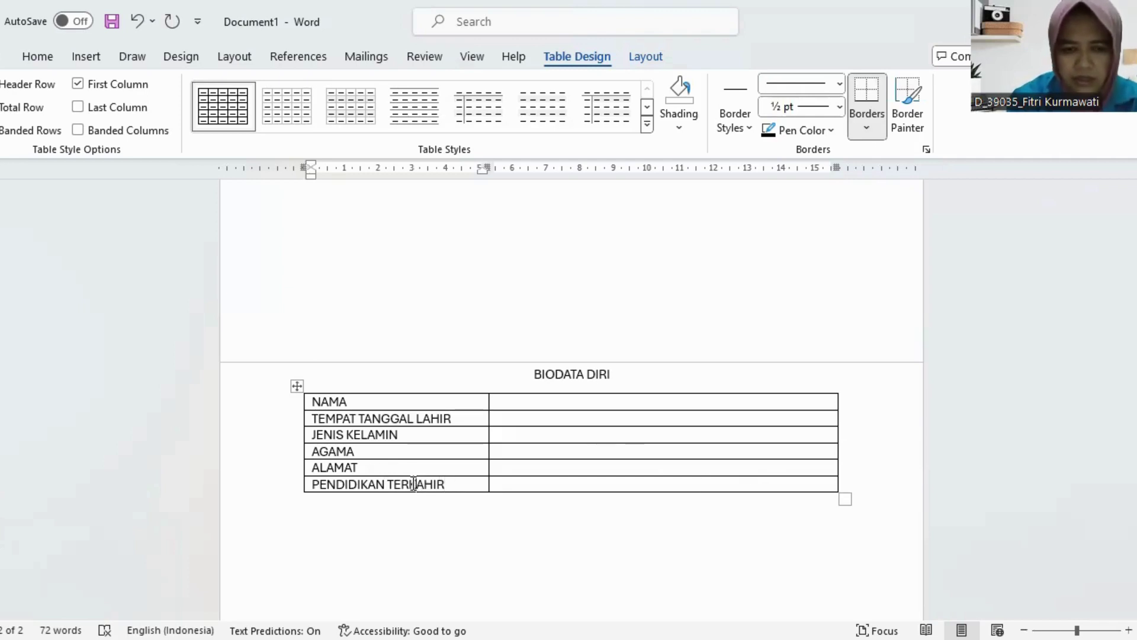
pyautogui.click(424, 483)
pyautogui.press('BackSpace')
pyautogui.press('BackSpace')
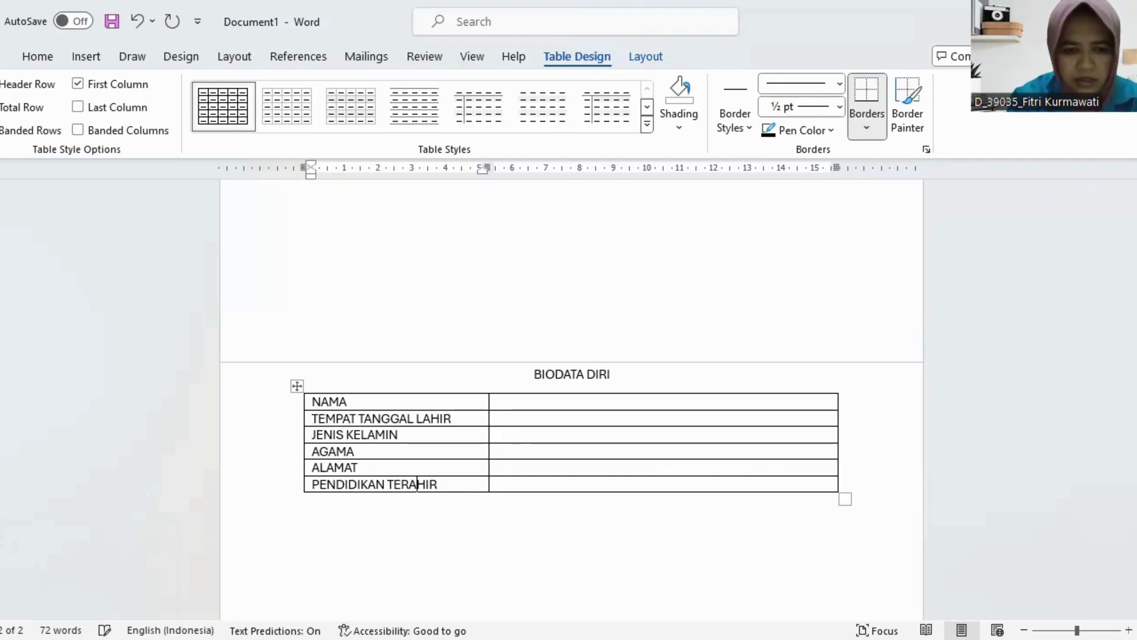
pyautogui.write('AK')
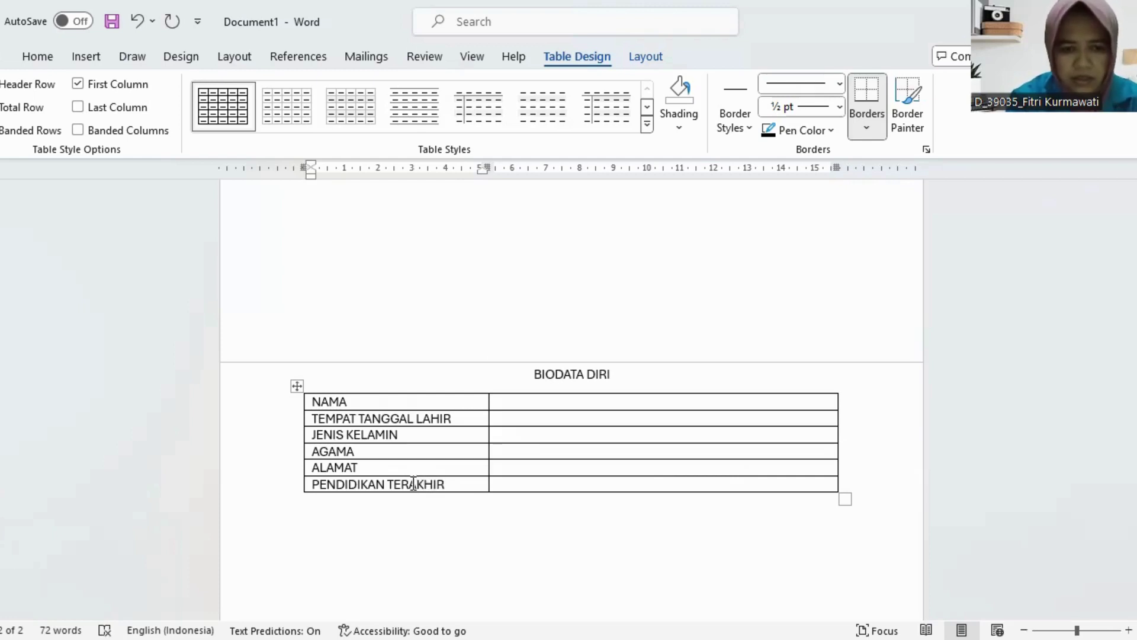
# Fill in the person's name and the place and date of birth in the second column, each preceded by a colon.
pyautogui.click(524, 401)
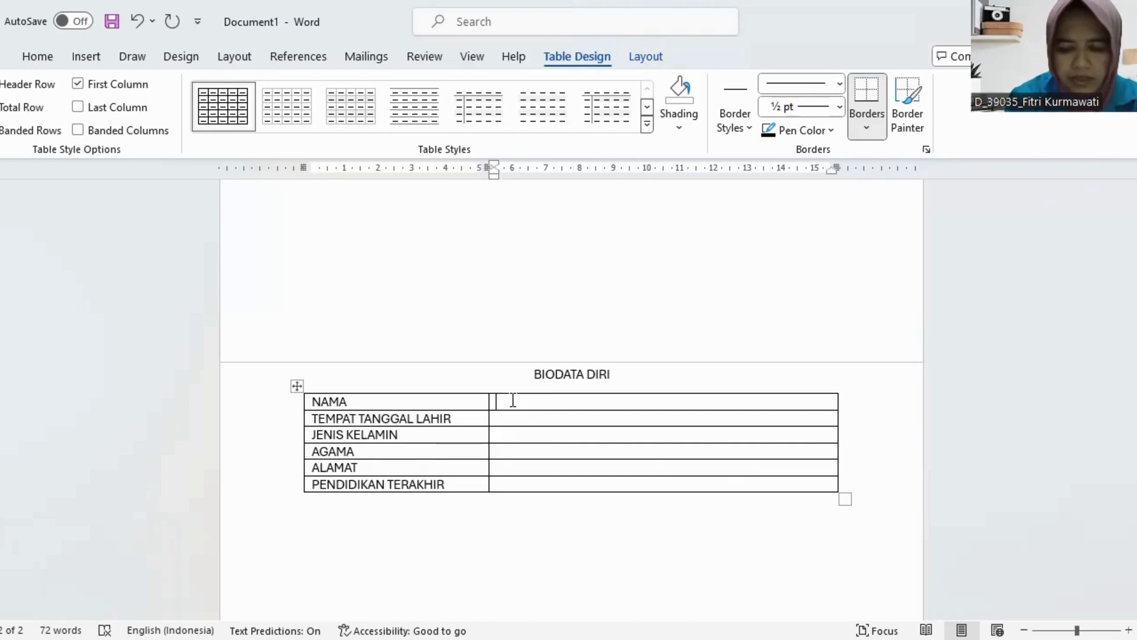
pyautogui.write(':')
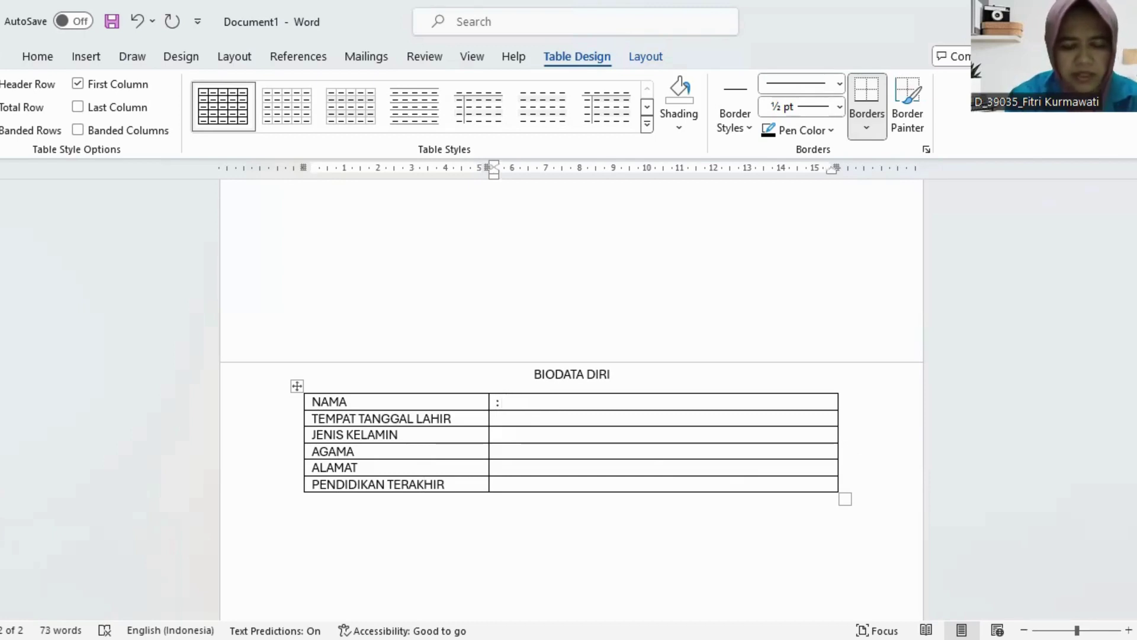
pyautogui.write(' SARINAH')
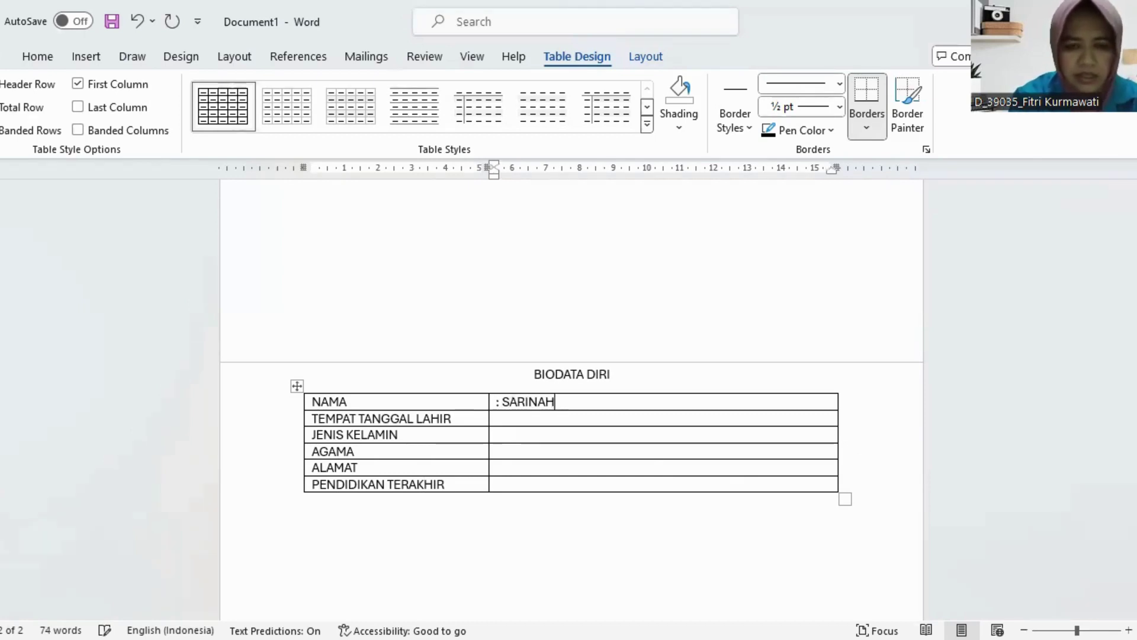
pyautogui.press('Down')
pyautogui.write(':')
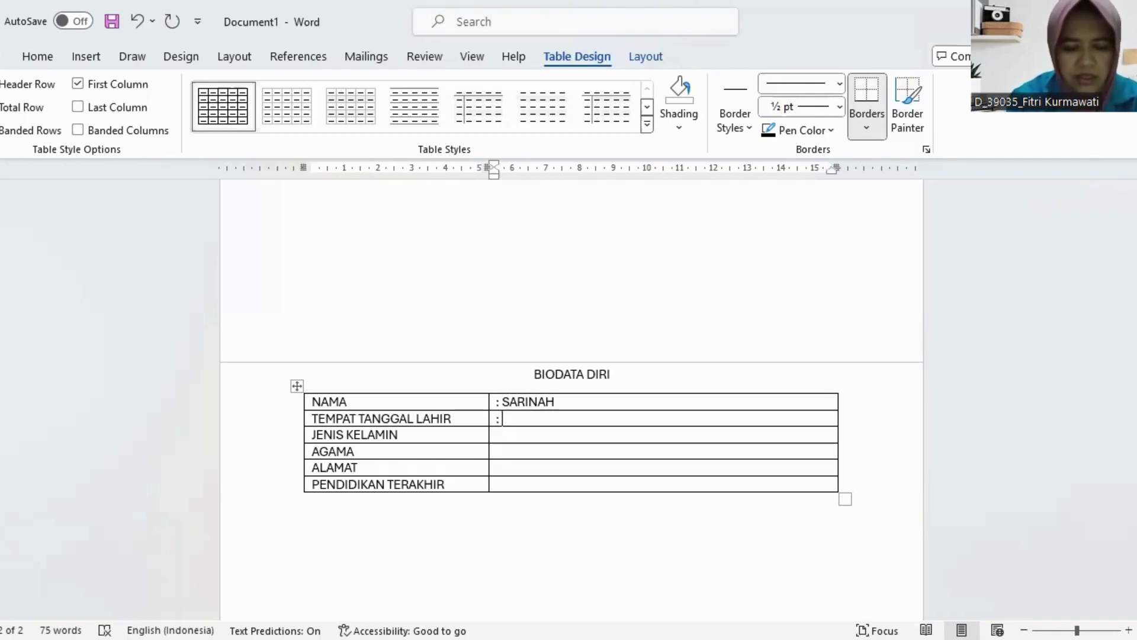
pyautogui.write(' BEKASI')
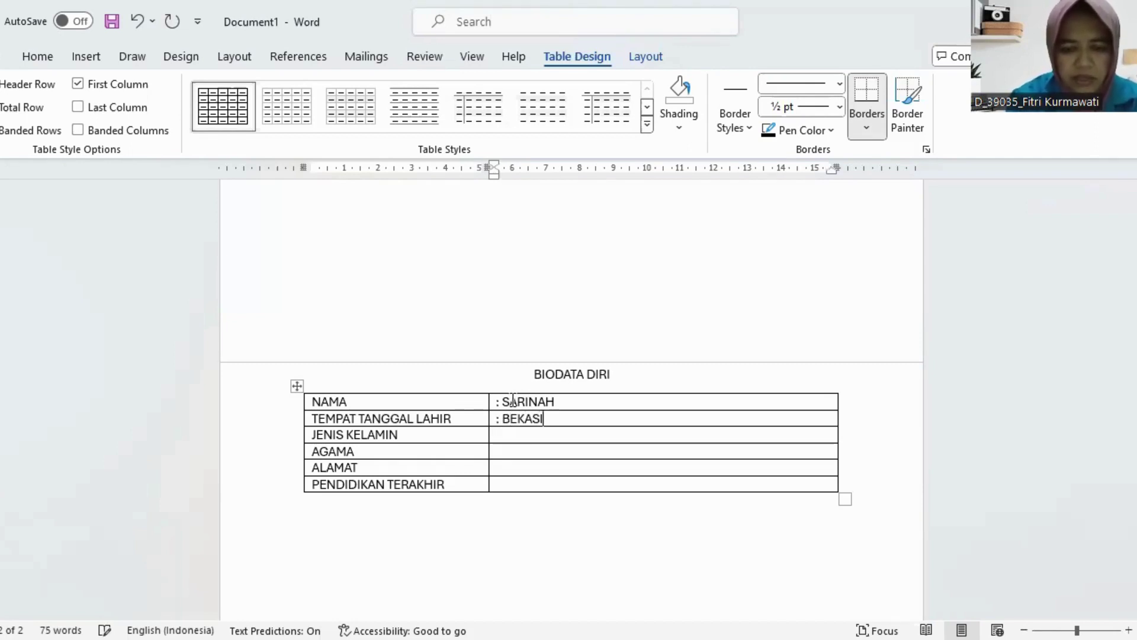
pyautogui.write(', 5 MEI ')
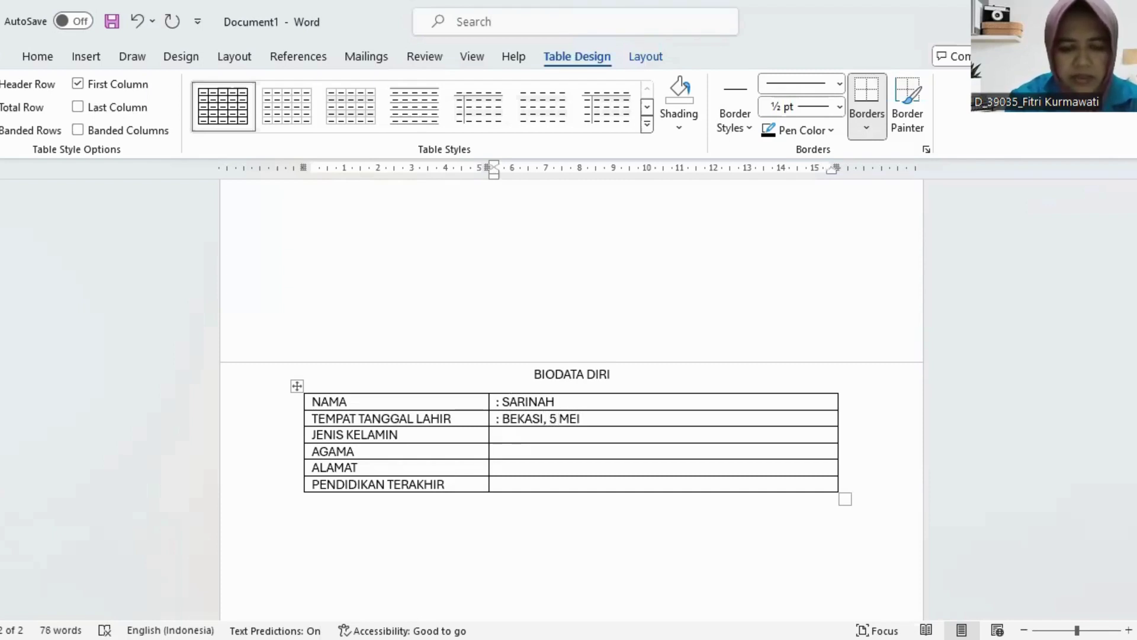
pyautogui.write('1990')
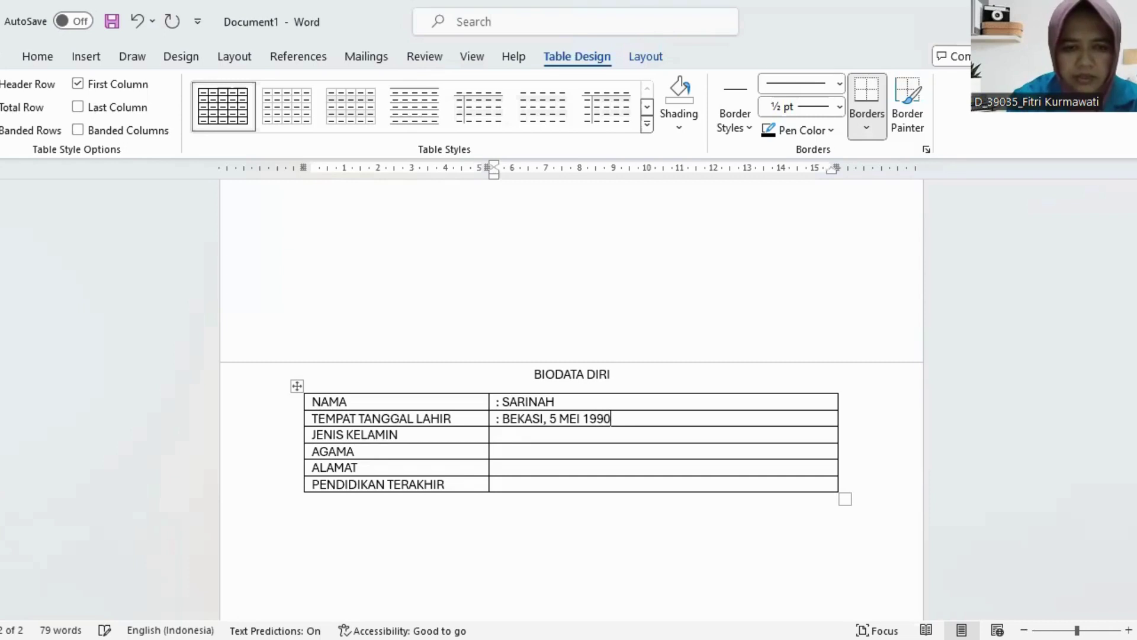
# Enter ": PEREMPUAN" as the value for JENIS KELAMIN and ": ISLAM" for AGAMA.
pyautogui.click(496, 435)
pyautogui.write(': ')
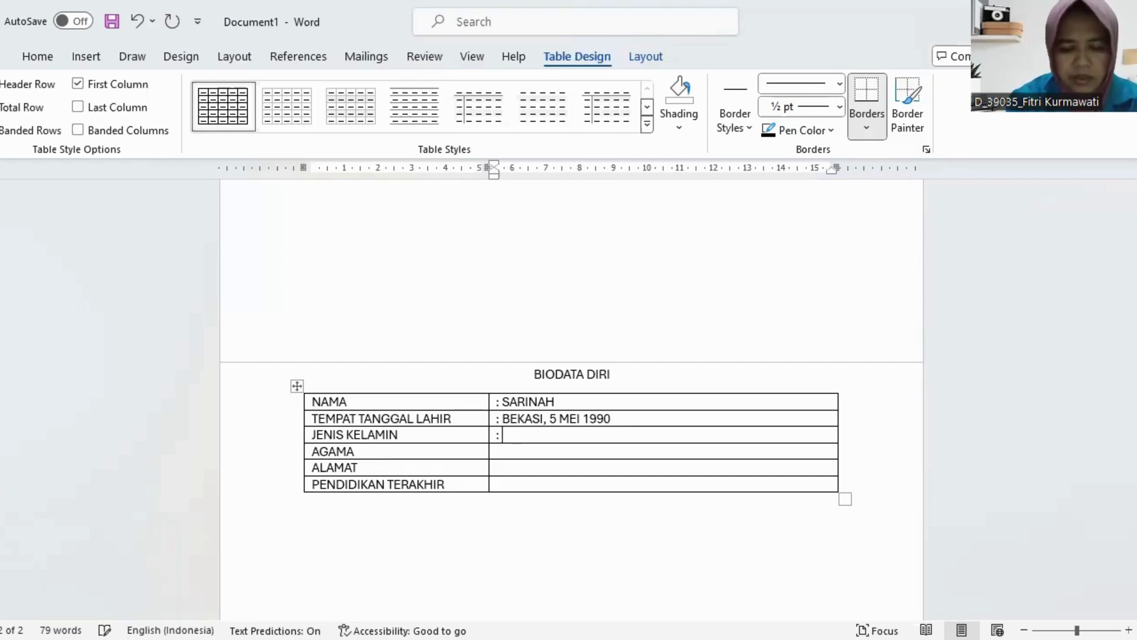
pyautogui.write('PEREMPUAN')
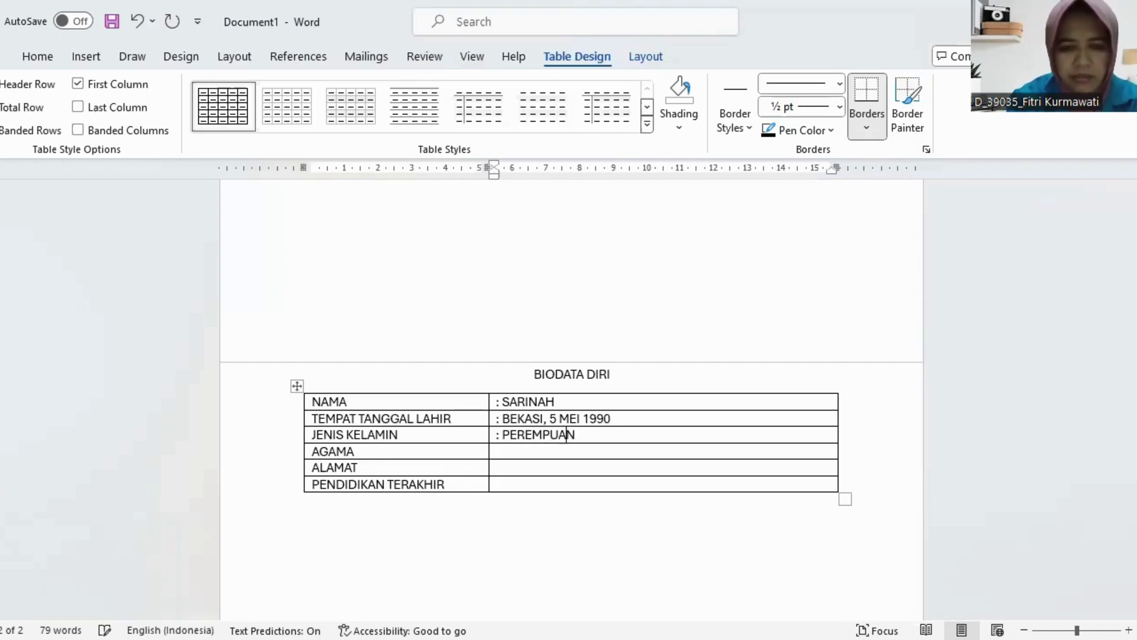
pyautogui.press('Down')
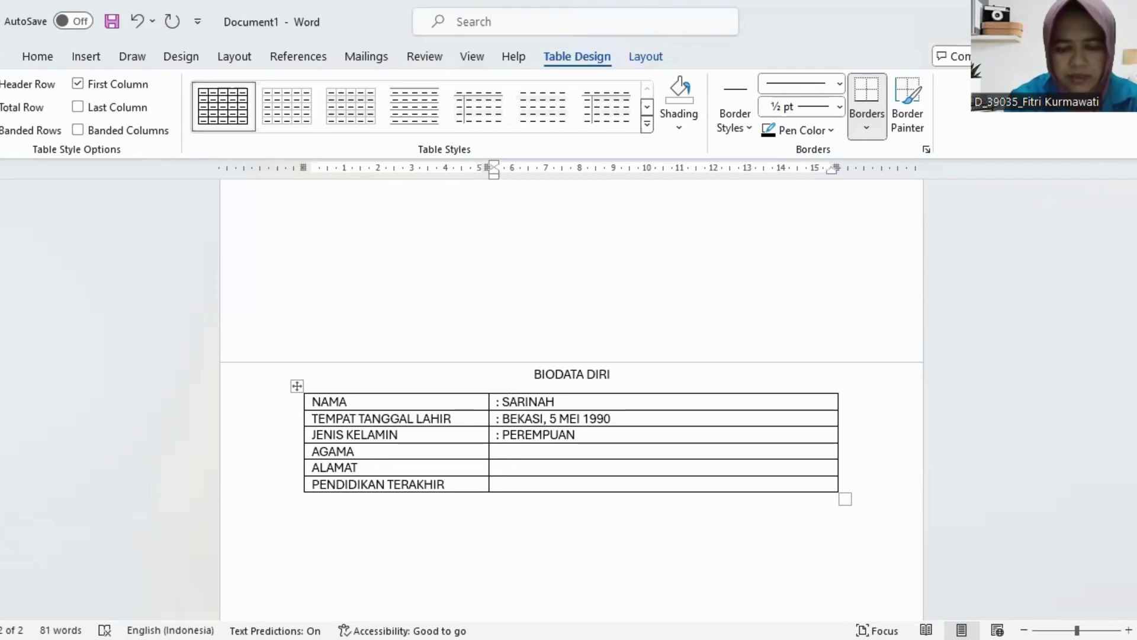
pyautogui.write(': ISLAM')
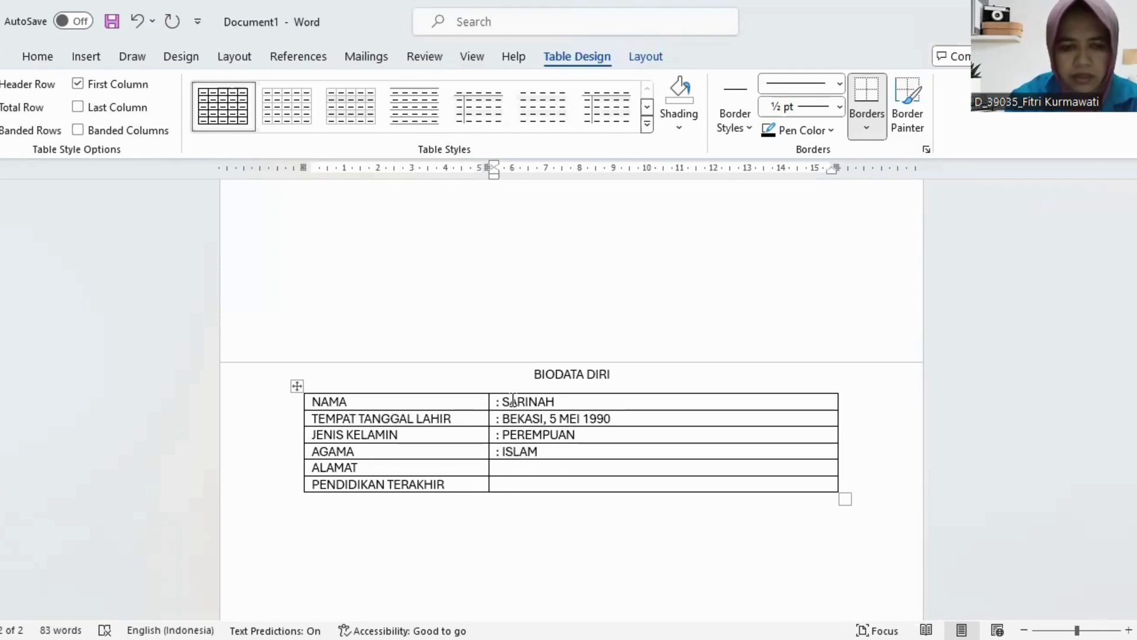
# Enter a colon and the home city as the value for ALAMAT, and ": SMA" for PENDIDIKAN TERAKHIR.
pyautogui.press('Down')
pyautogui.write(': ')
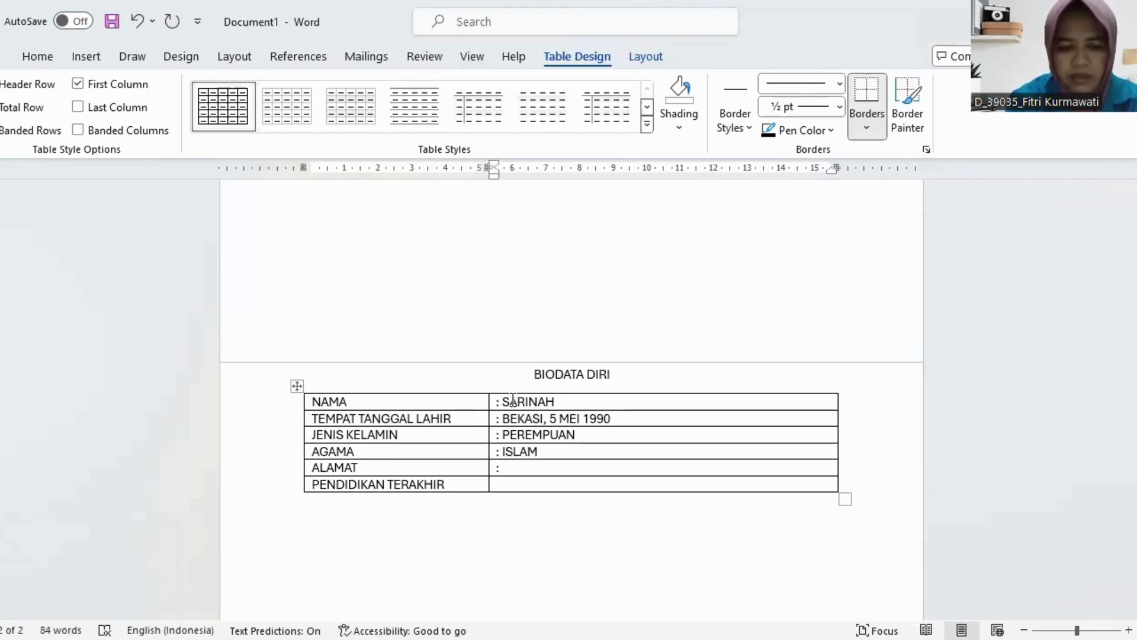
pyautogui.write('BEKASI')
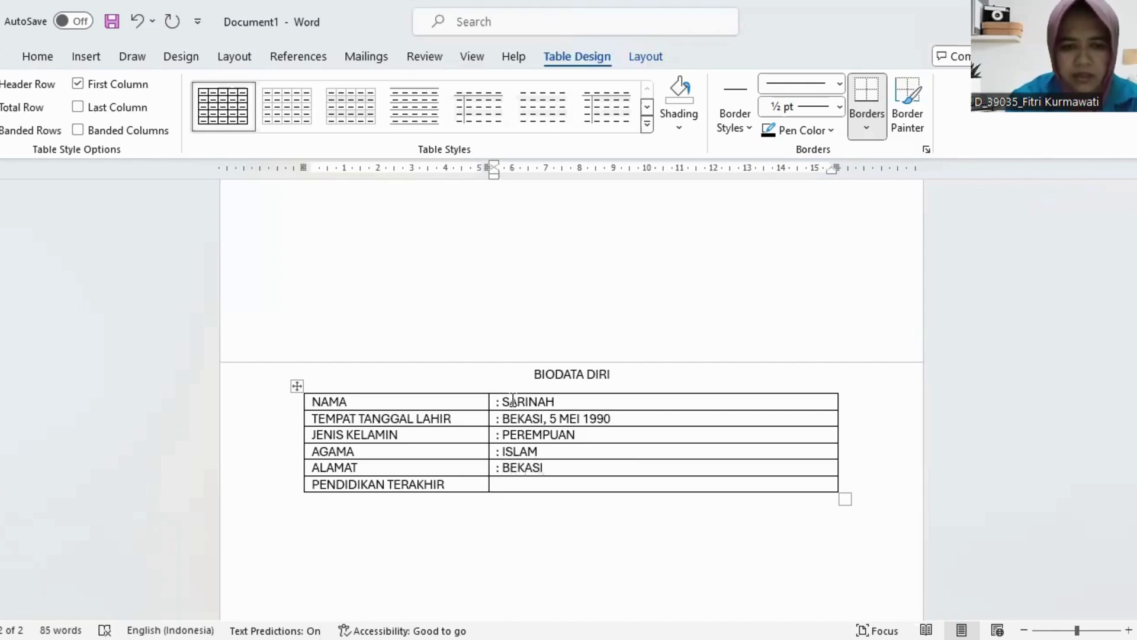
pyautogui.press('Down')
pyautogui.write(': ')
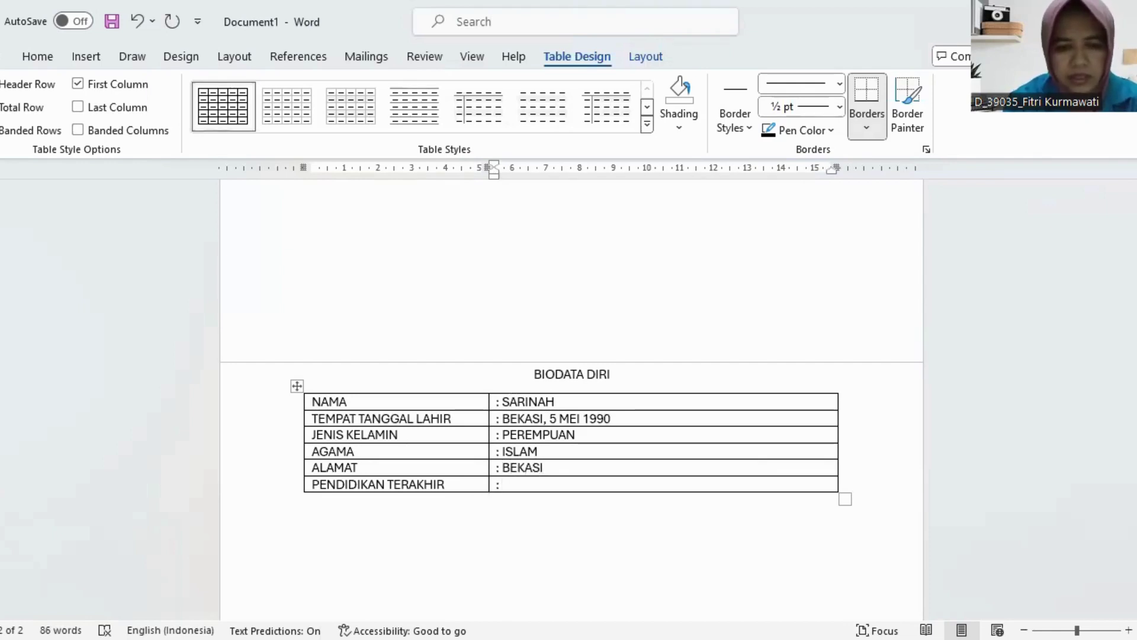
pyautogui.write('SMA')
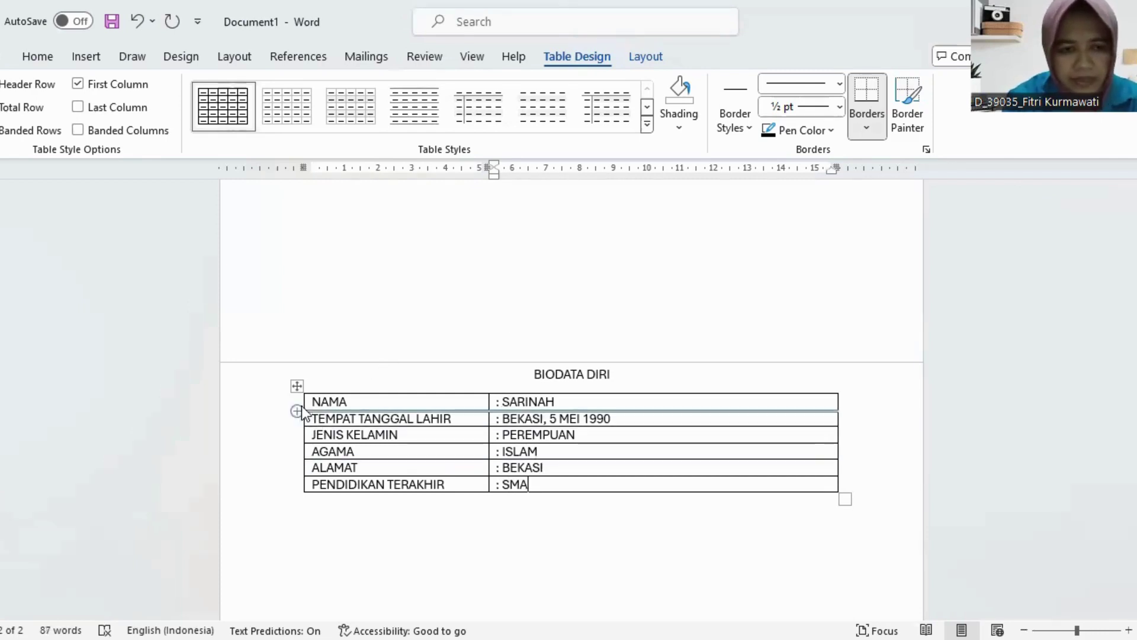
# Remove all borders from the entire personal data table under the "BIODATA DIRI" heading.
pyautogui.click(654, 558)
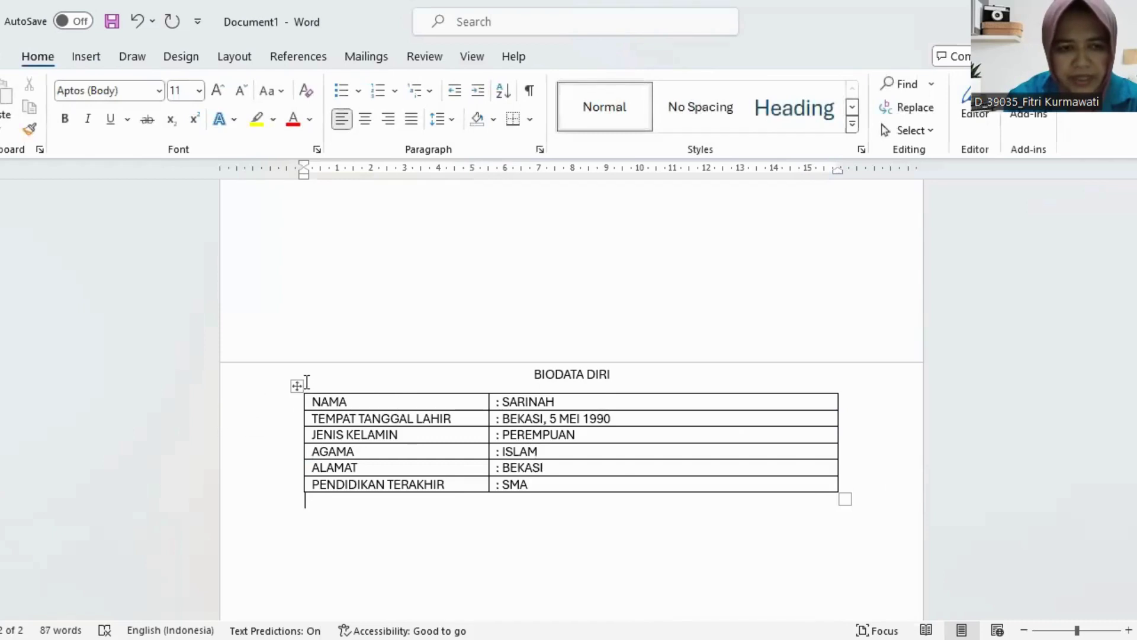
pyautogui.click(300, 384)
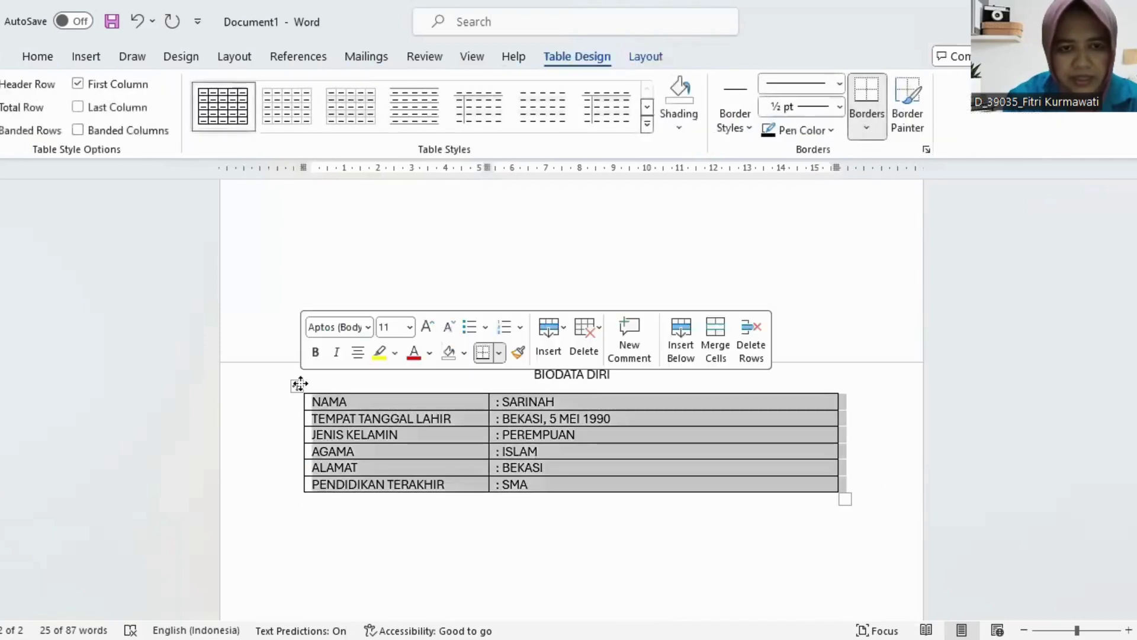
pyautogui.moveTo(364, 351)
pyautogui.click(500, 353)
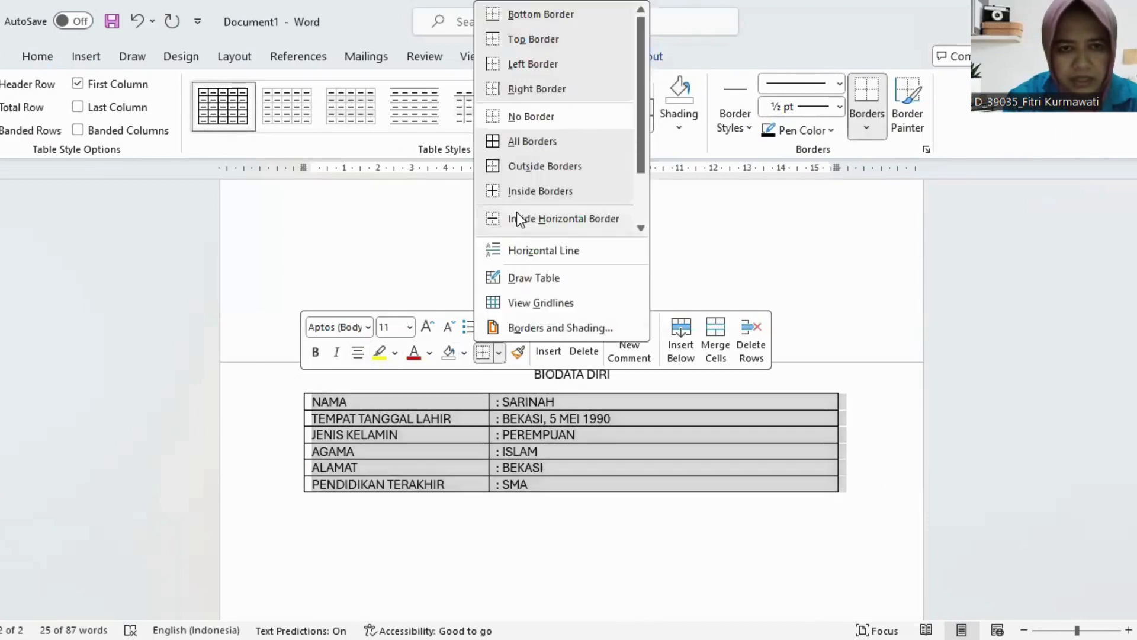
pyautogui.click(530, 116)
pyautogui.click(898, 408)
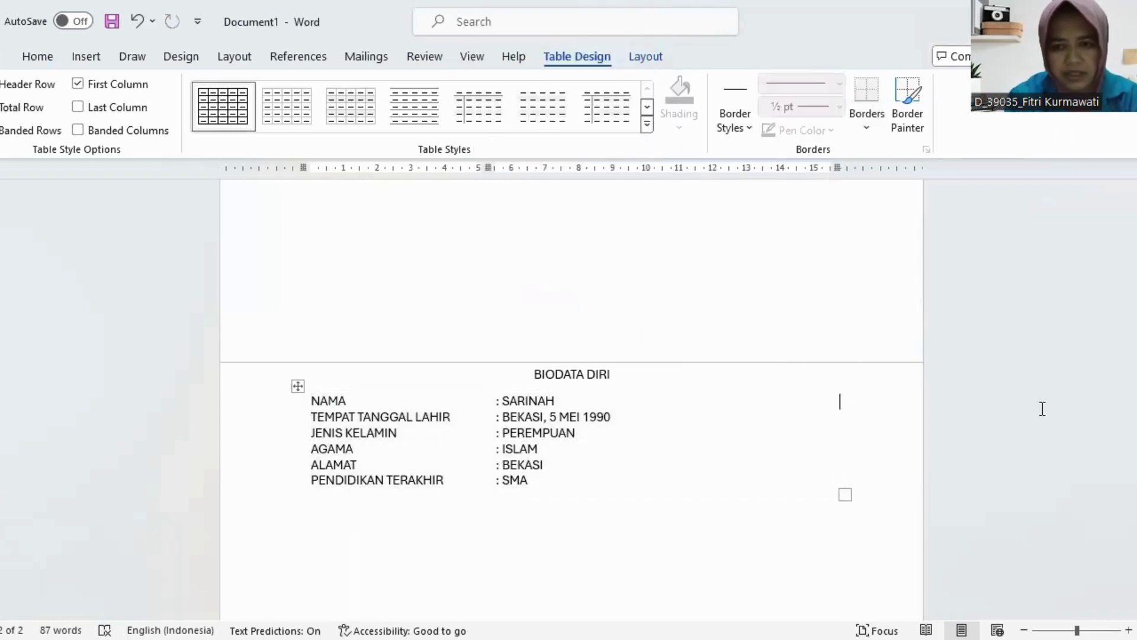
# Check the two-page document in the print preview, examining the BIODATA DIRI page at 108% zoom, and return to the document.
pyautogui.scroll(-3, 572, 396)
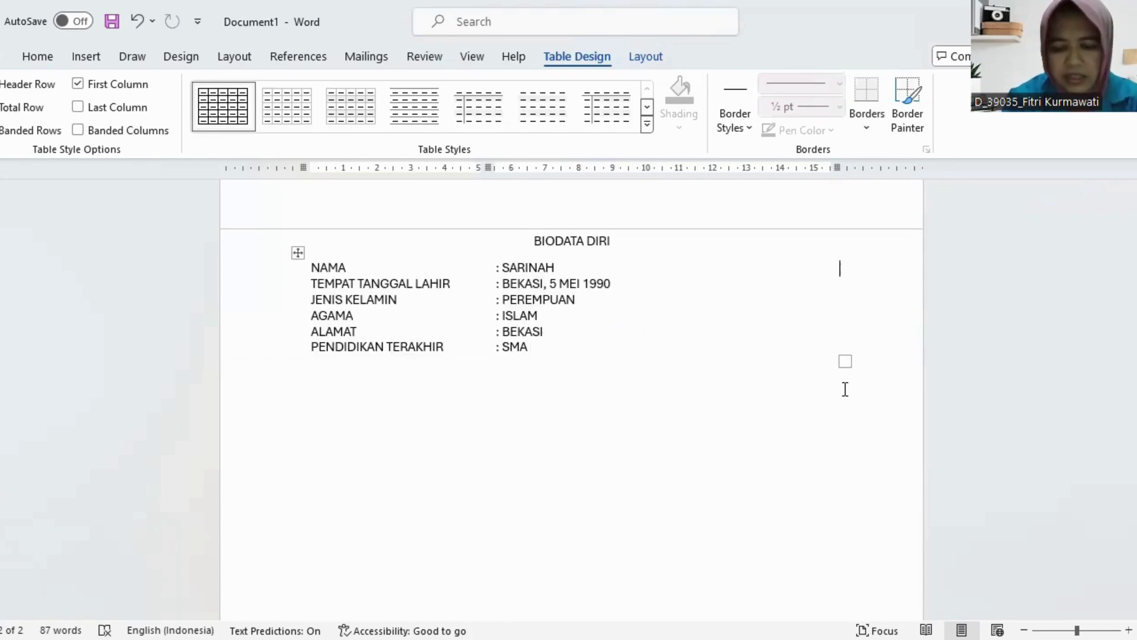
pyautogui.hotkey('ctrl', 'p')
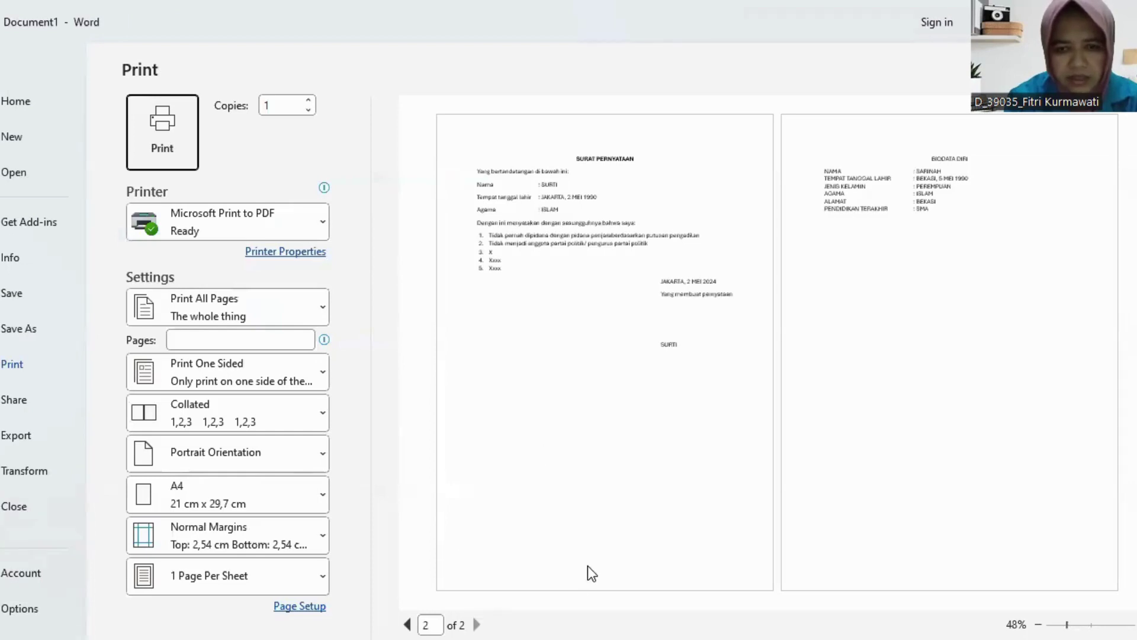
pyautogui.click(1092, 613)
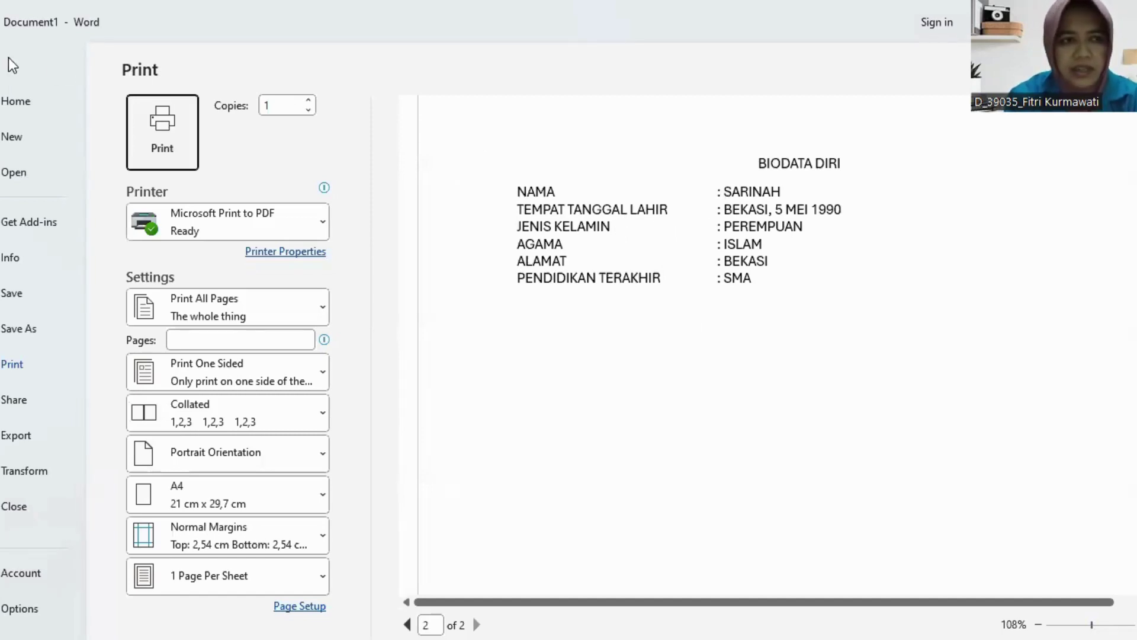
pyautogui.press('Escape')
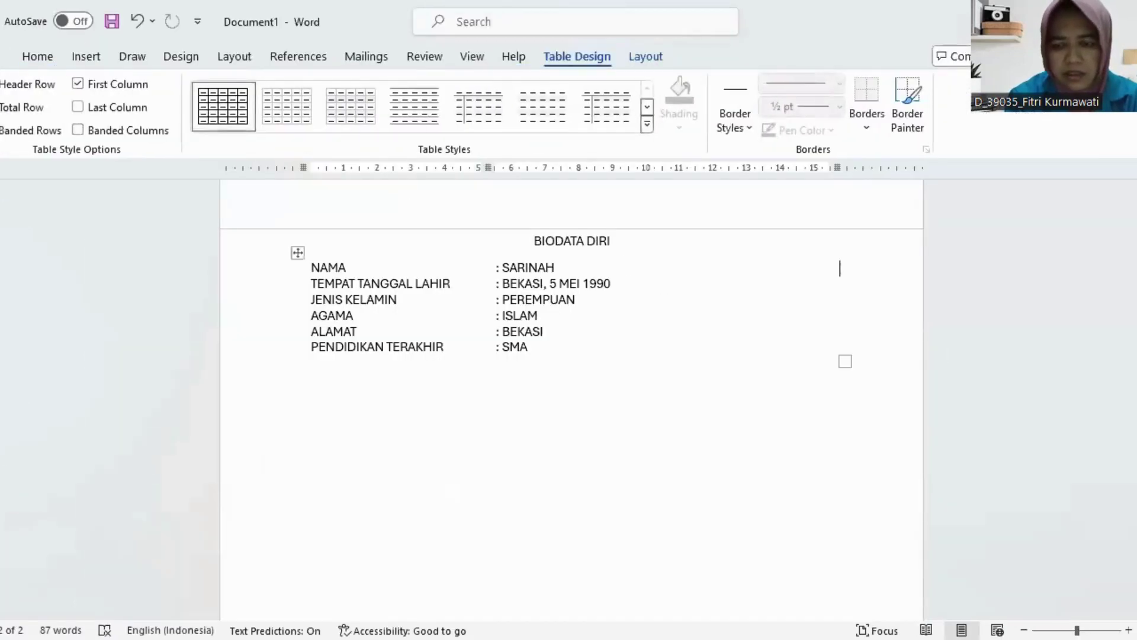
pyautogui.moveTo(1135, 448); pyautogui.dragTo(1135, 364)
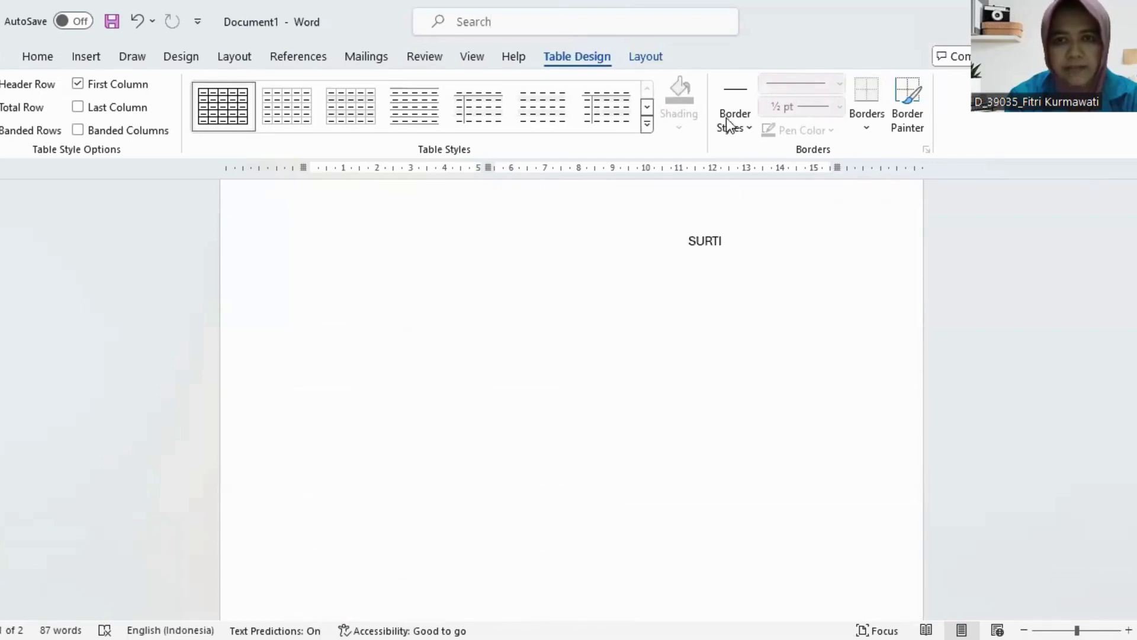